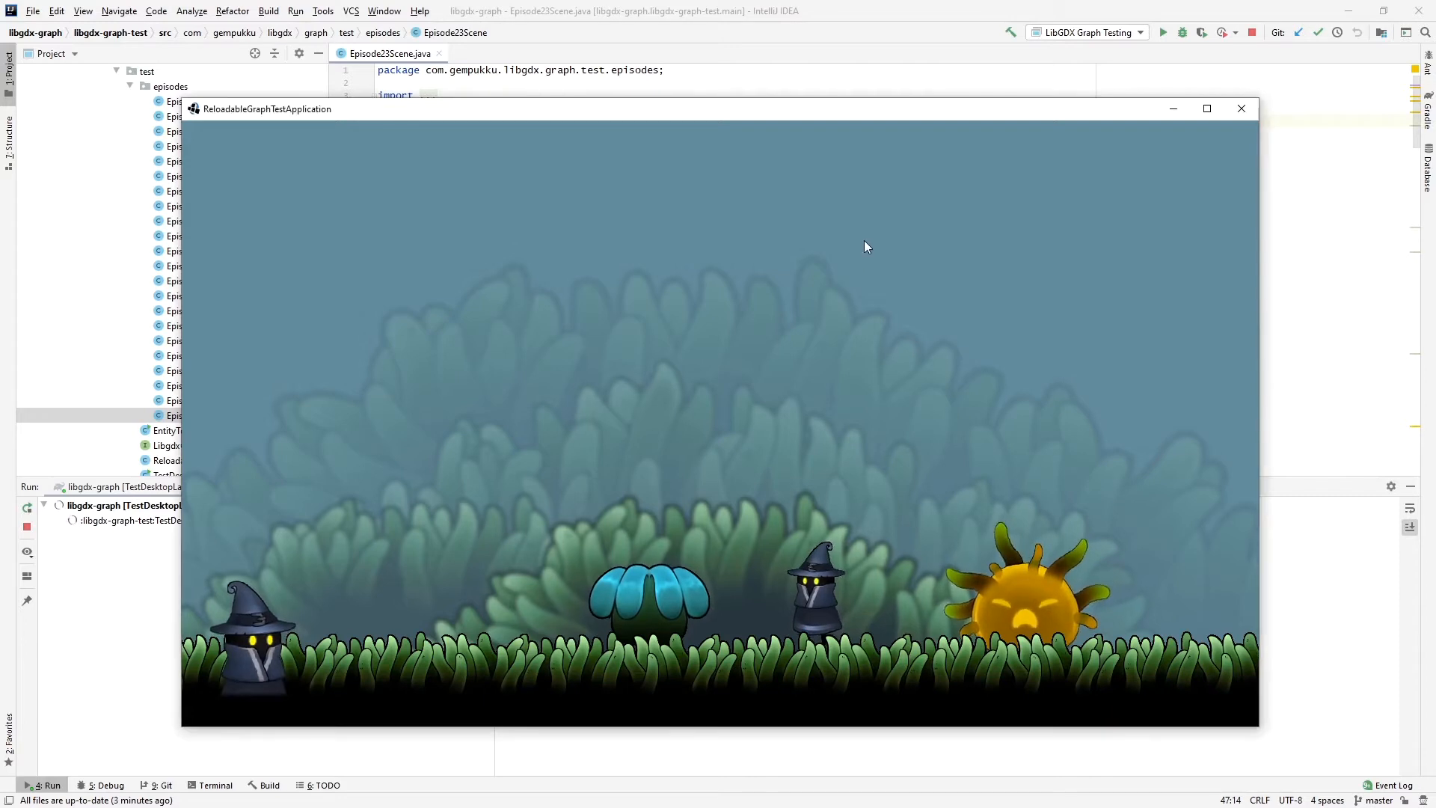
Walk the wizard character right and back left in the running game scene.
{"action": "key", "text": "Right"}
{"action": "key", "text": "Left"}
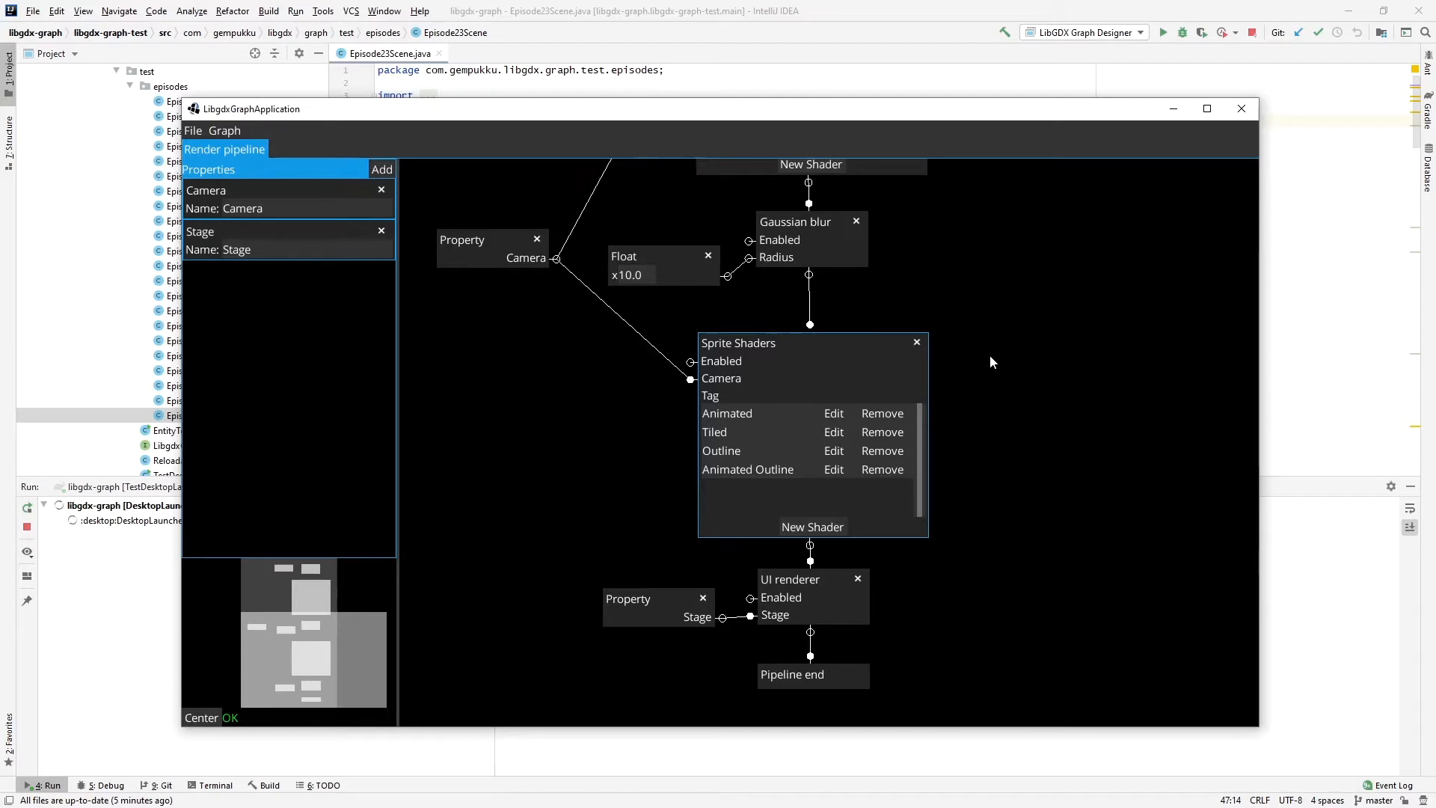
Add an Animated Sprite shader named "Screen Masked" to the lower Sprite Shaders node and open it for editing.
{"action": "left_click", "coordinate": [800, 523]}
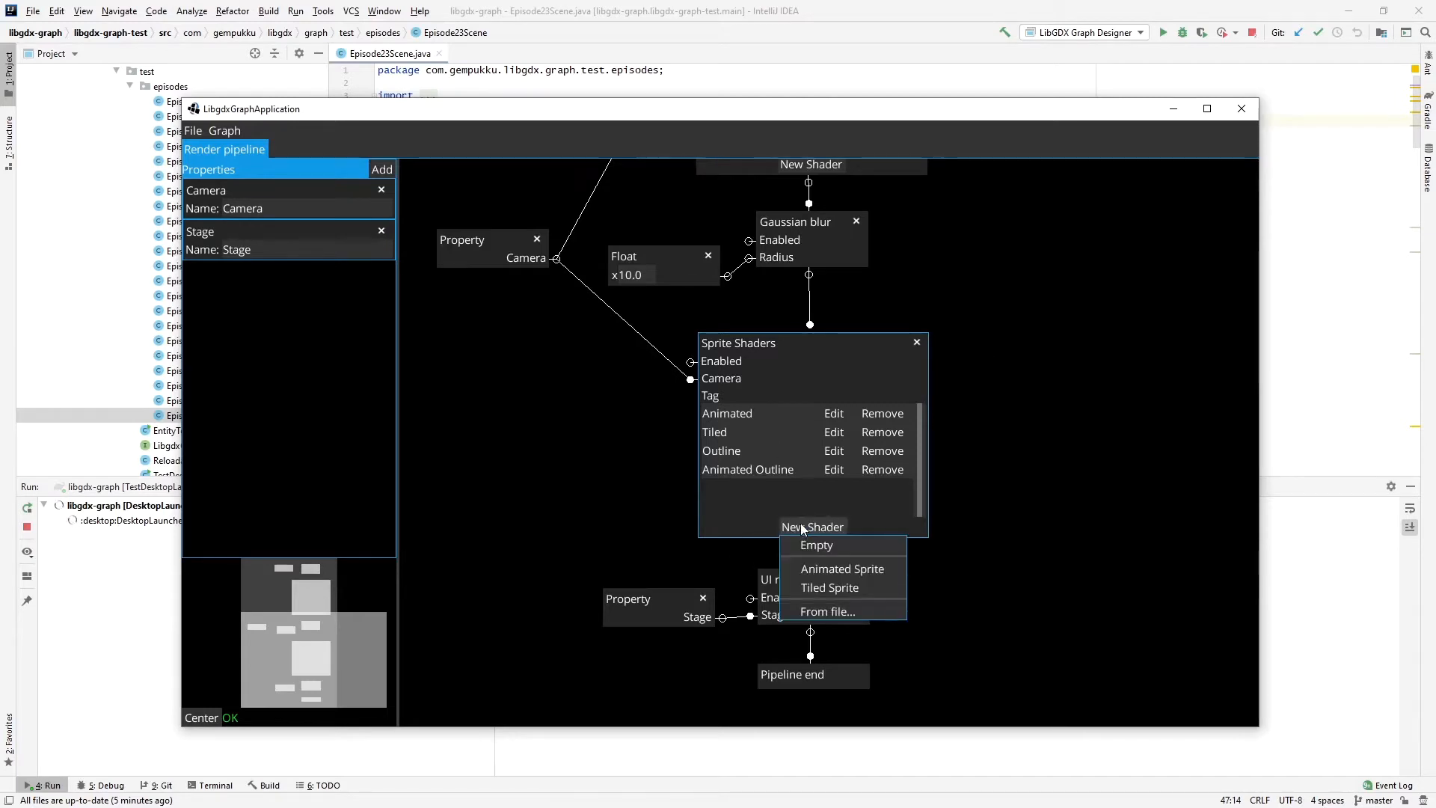
{"action": "left_click", "coordinate": [848, 570]}
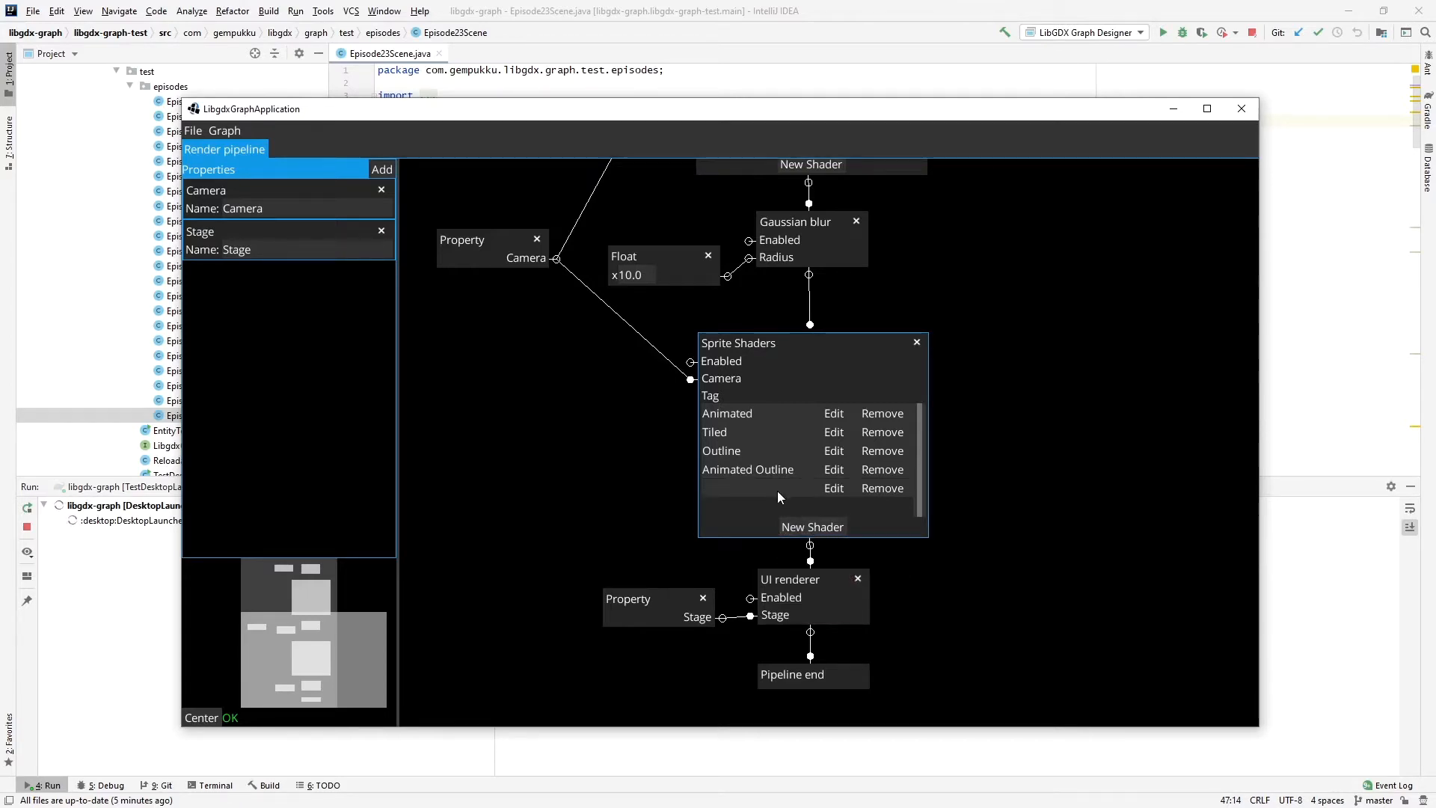
{"action": "type", "text": "Screen Masked"}
{"action": "left_click", "coordinate": [835, 488]}
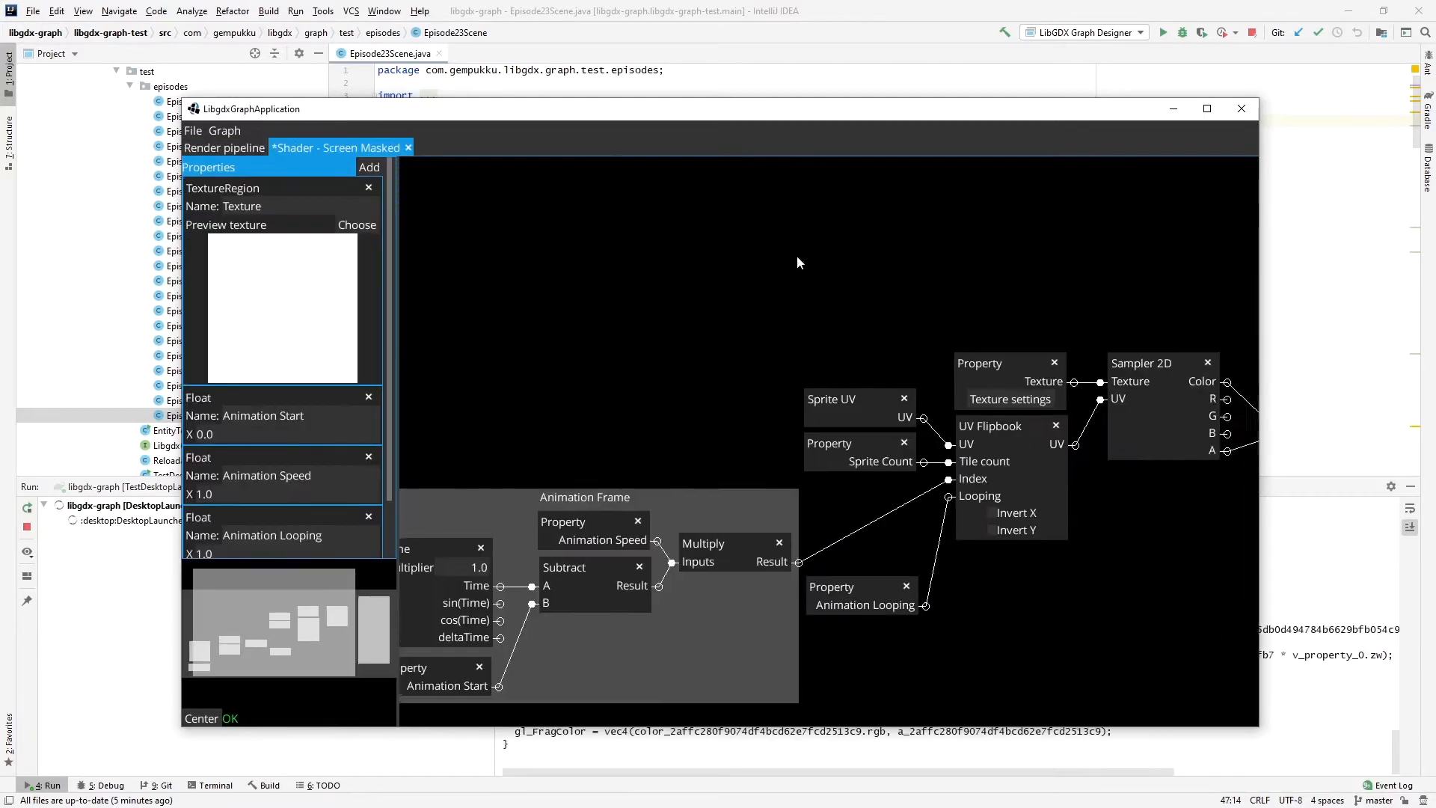
Add a Rectangle Shape node to the shader graph below the Sampler 2D node.
{"action": "left_click_drag", "start_coordinate": [862, 255], "coordinate": [679, 275]}
{"action": "left_click_drag", "start_coordinate": [776, 333], "coordinate": [1148, 303]}
{"action": "left_click_drag", "start_coordinate": [834, 247], "coordinate": [875, 191]}
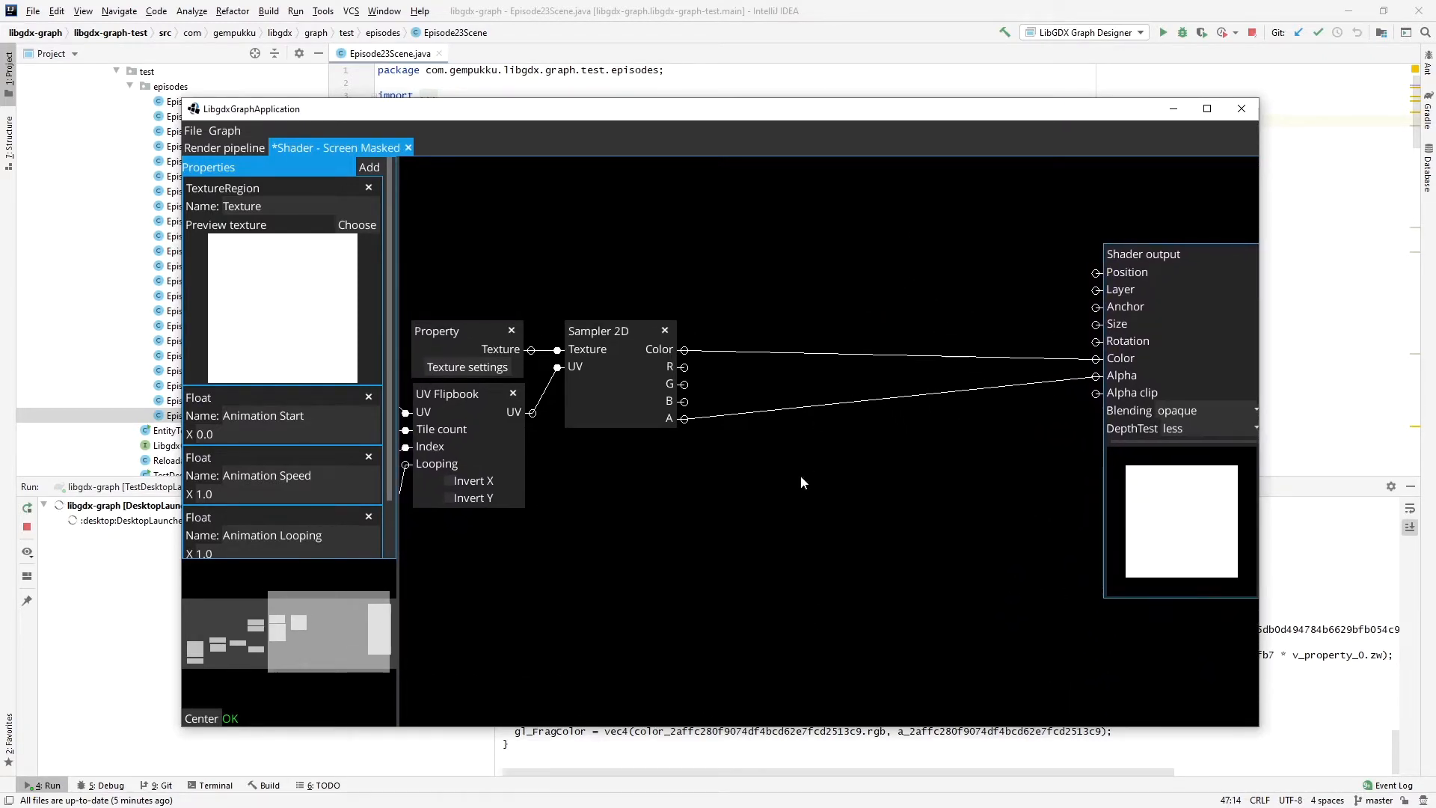
{"action": "right_click", "coordinate": [634, 523]}
{"action": "mouse_move", "coordinate": [694, 536]}
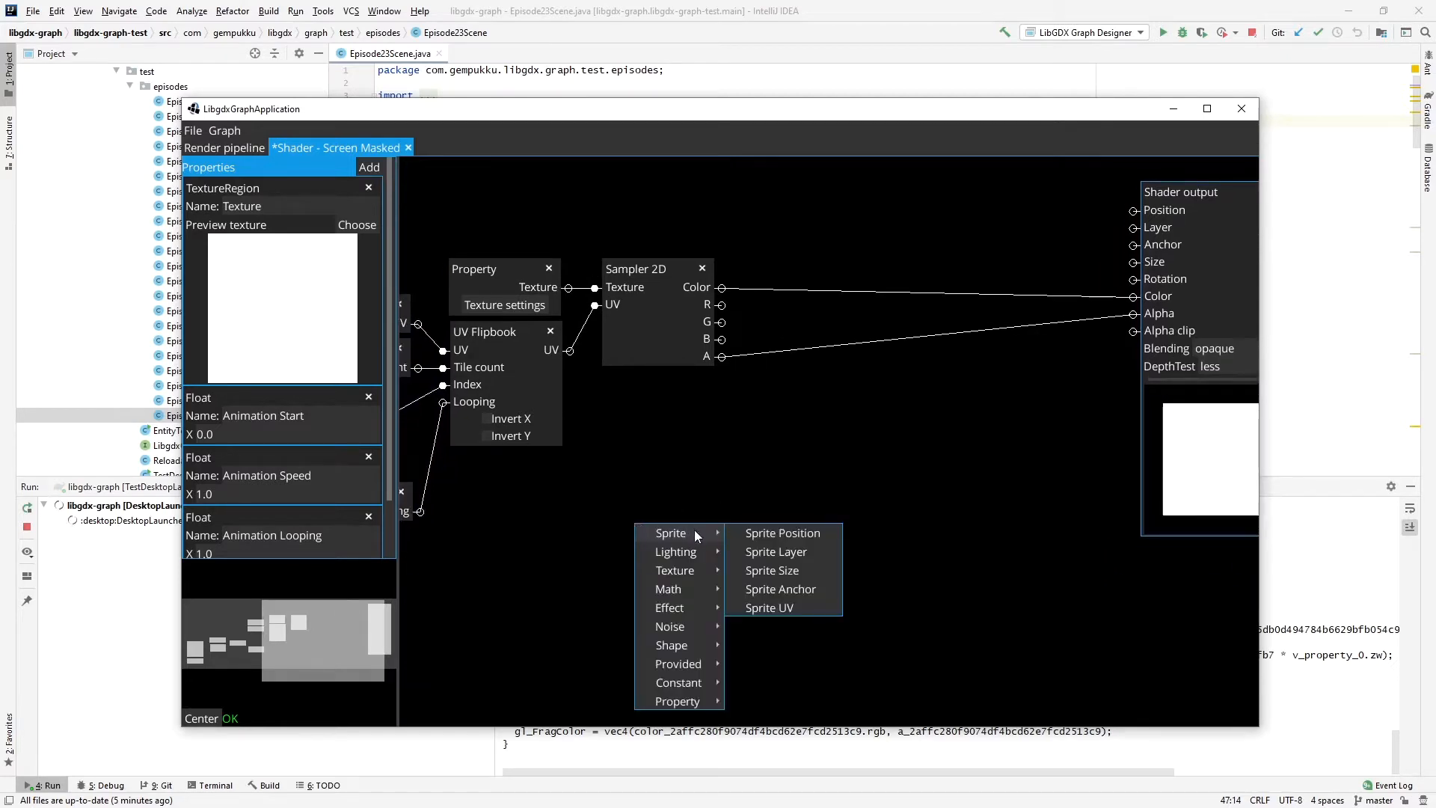
{"action": "mouse_move", "coordinate": [685, 646]}
{"action": "left_click", "coordinate": [766, 628]}
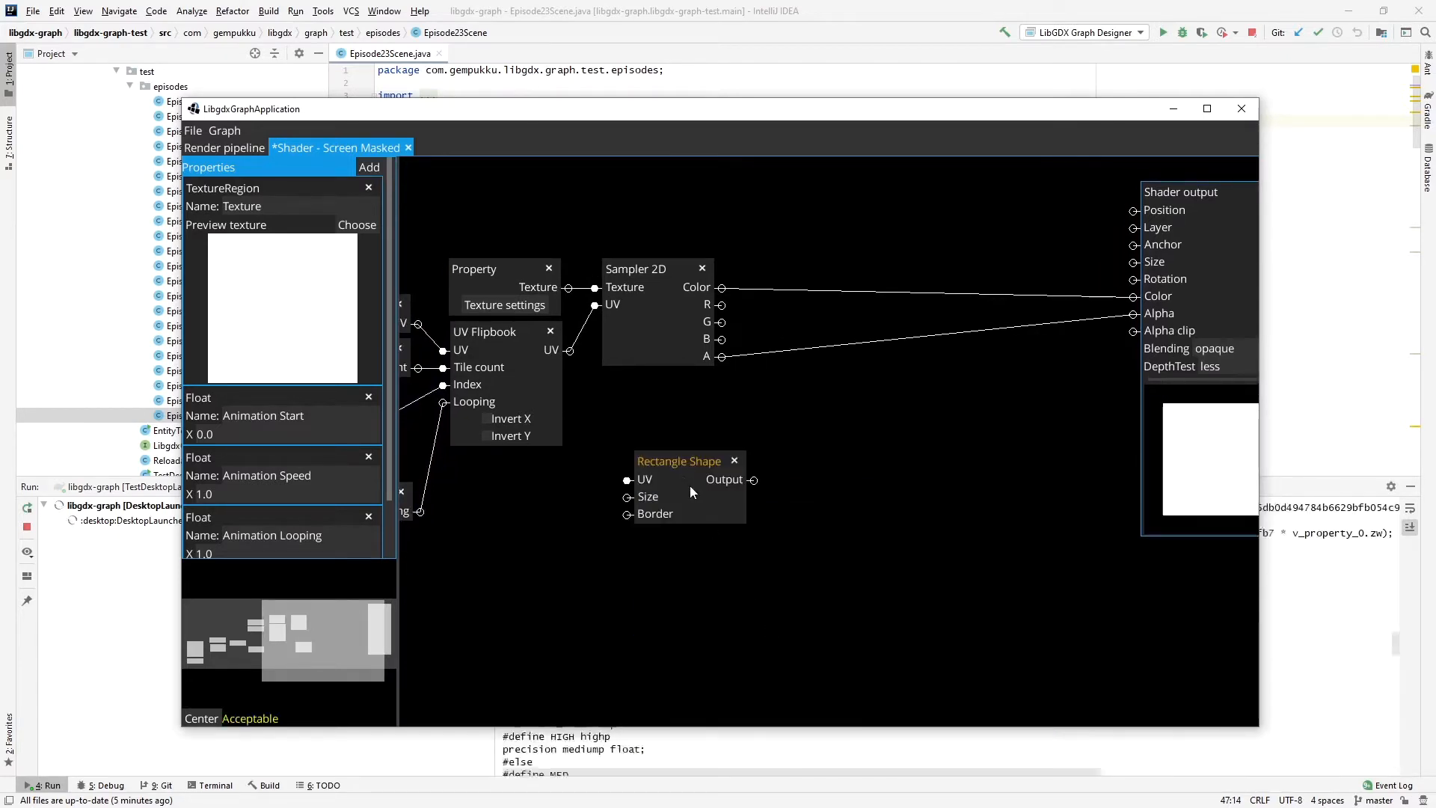
{"action": "left_click_drag", "start_coordinate": [679, 461], "coordinate": [673, 483]}
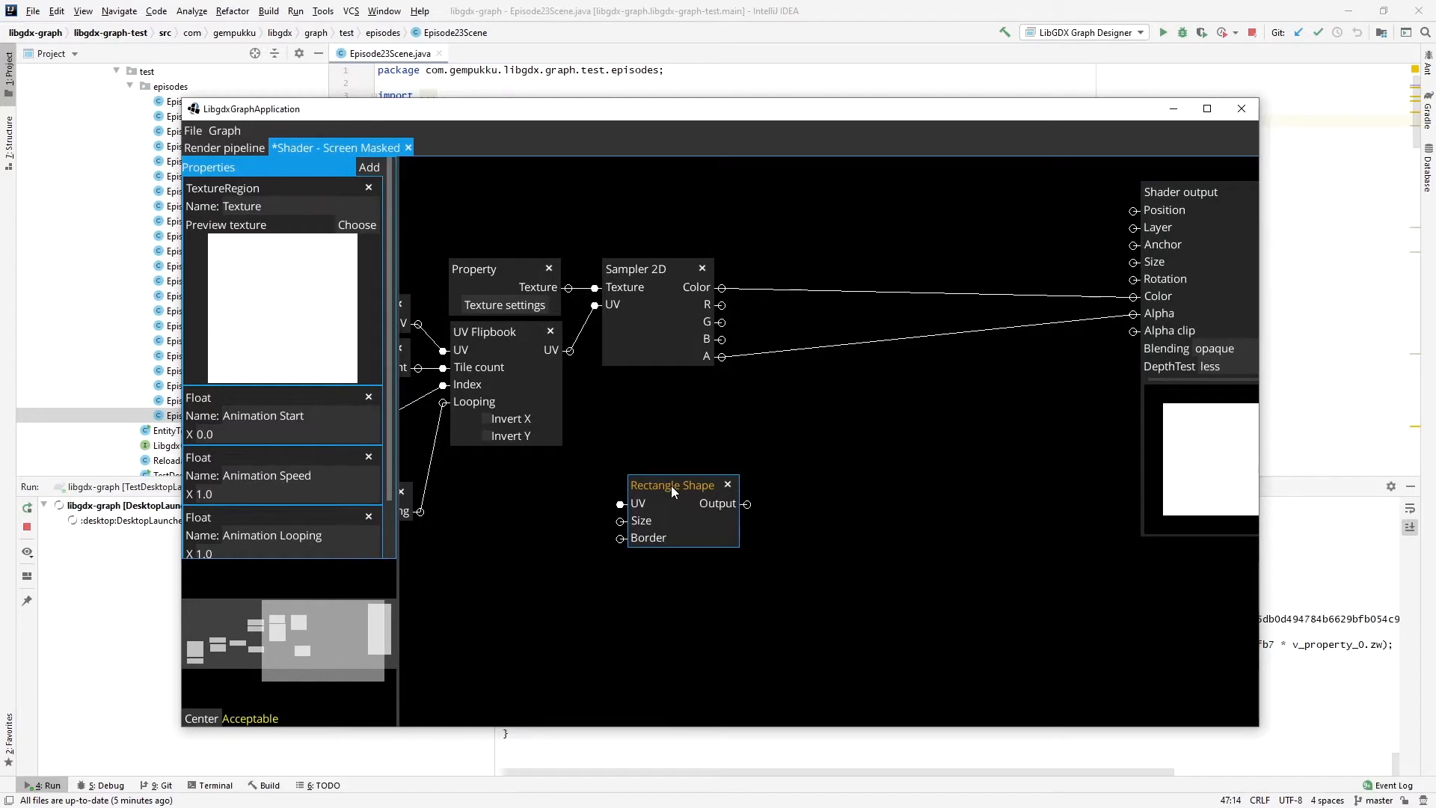
Add a Sprite UV node beside the Rectangle Shape and connect its output to the shape's UV input.
{"action": "right_click", "coordinate": [478, 515]}
{"action": "mouse_move", "coordinate": [527, 526]}
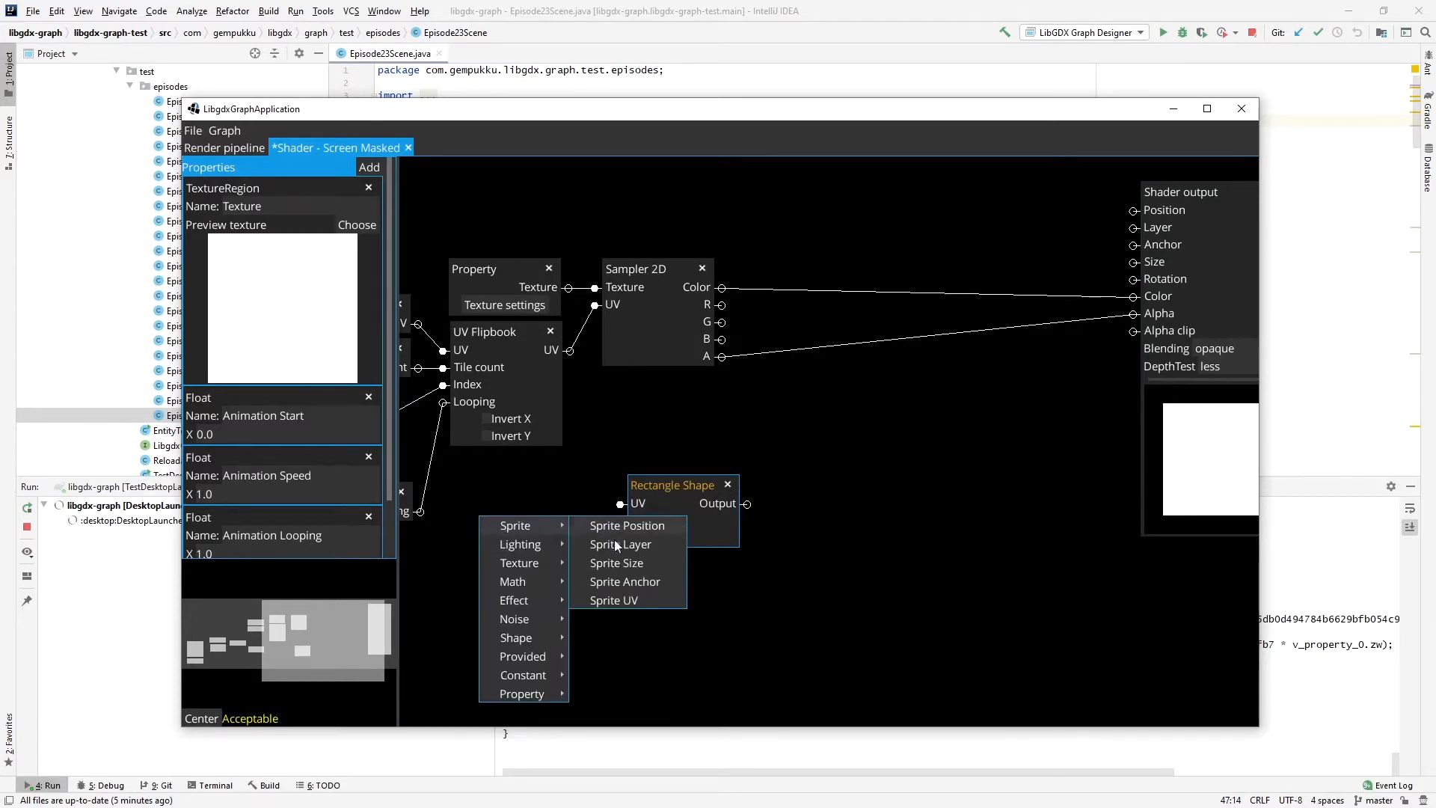
{"action": "left_click", "coordinate": [615, 601]}
{"action": "left_click_drag", "start_coordinate": [599, 508], "coordinate": [618, 505]}
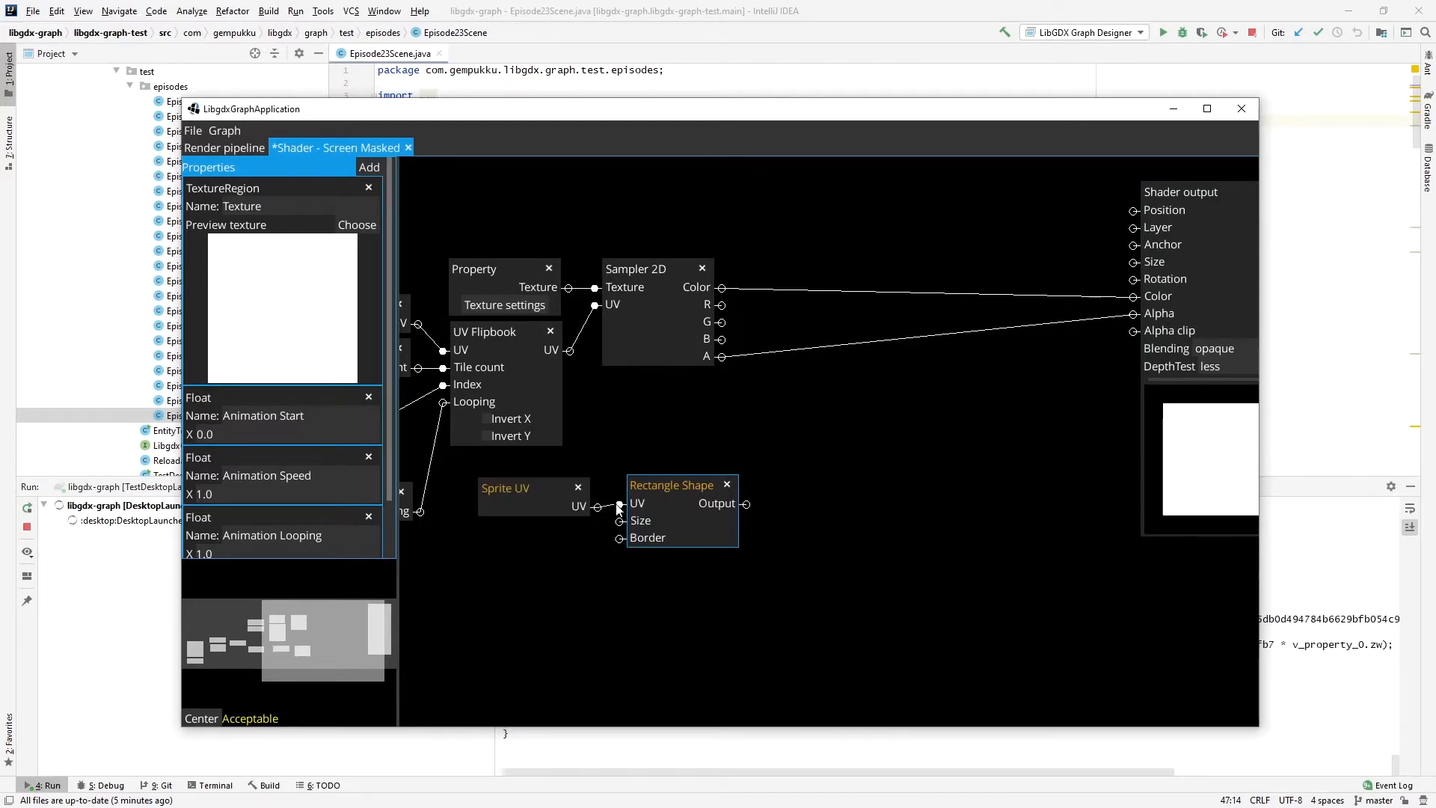
{"action": "left_click_drag", "start_coordinate": [541, 481], "coordinate": [541, 479]}
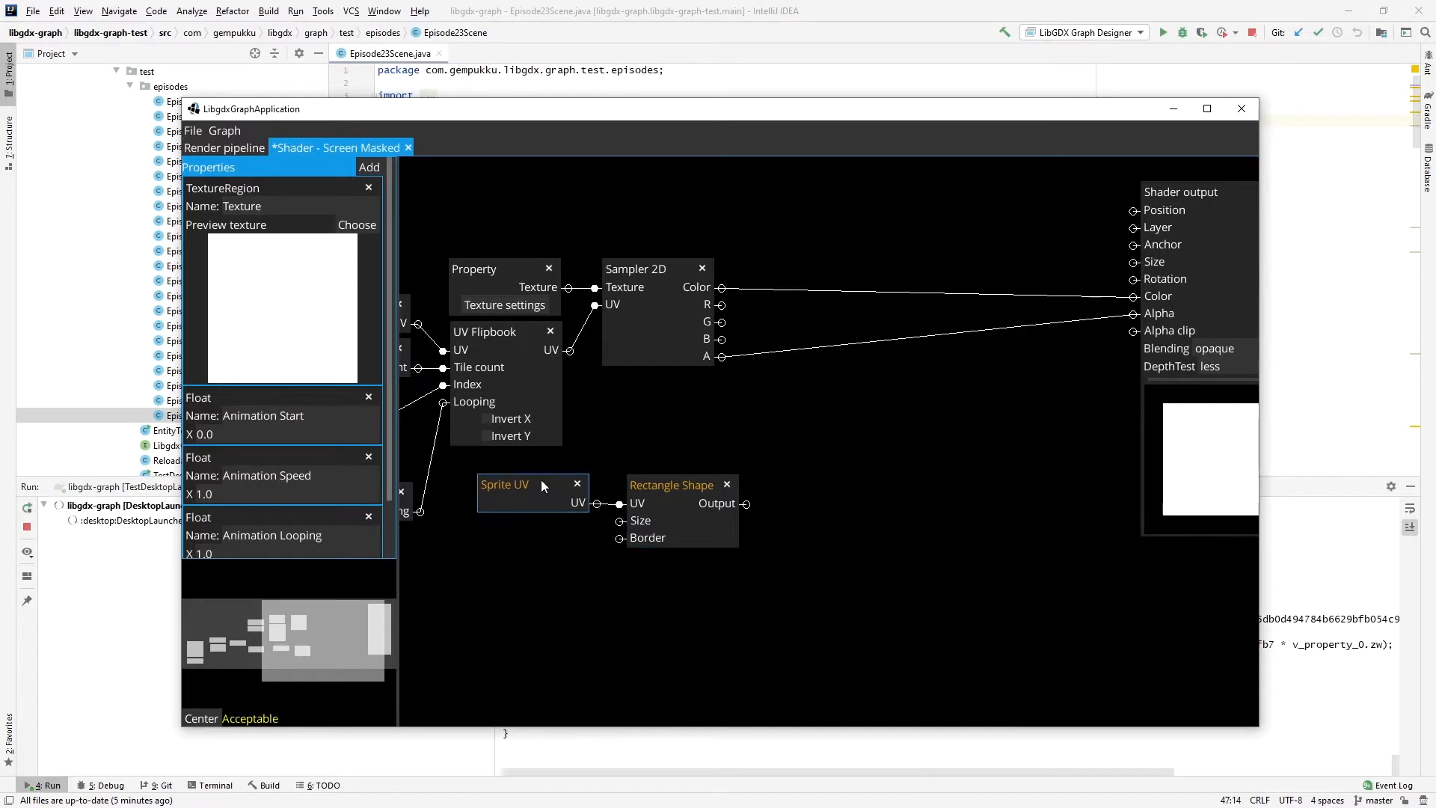
Connect the Rectangle Shape output to the Color input of the Shader output node.
{"action": "left_click_drag", "start_coordinate": [746, 504], "coordinate": [1136, 297]}
{"action": "left_click_drag", "start_coordinate": [746, 507], "coordinate": [1135, 297]}
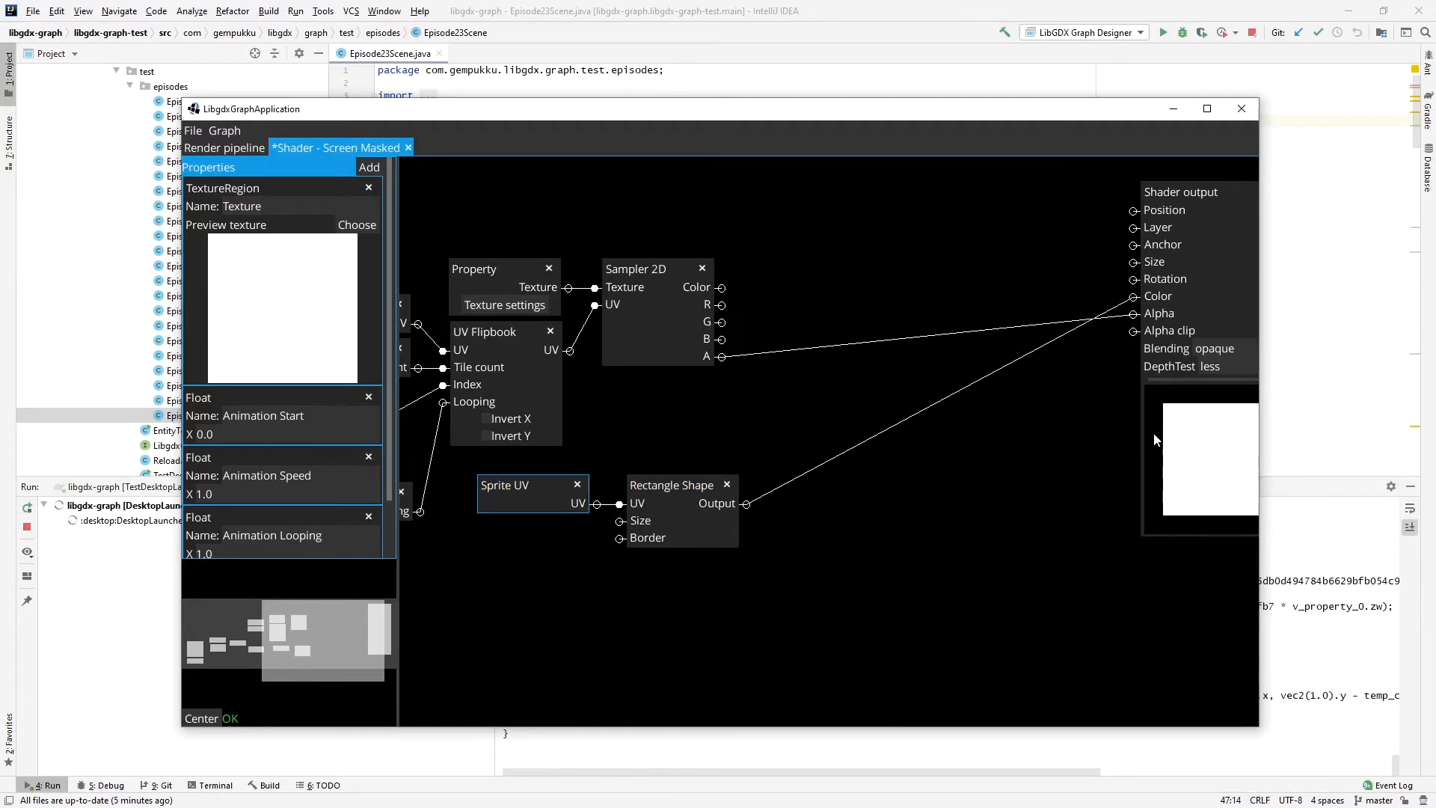
Add a constant Float node with value 0.5 and connect it to the Rectangle Shape's Size input.
{"action": "left_click_drag", "start_coordinate": [1040, 491], "coordinate": [954, 475]}
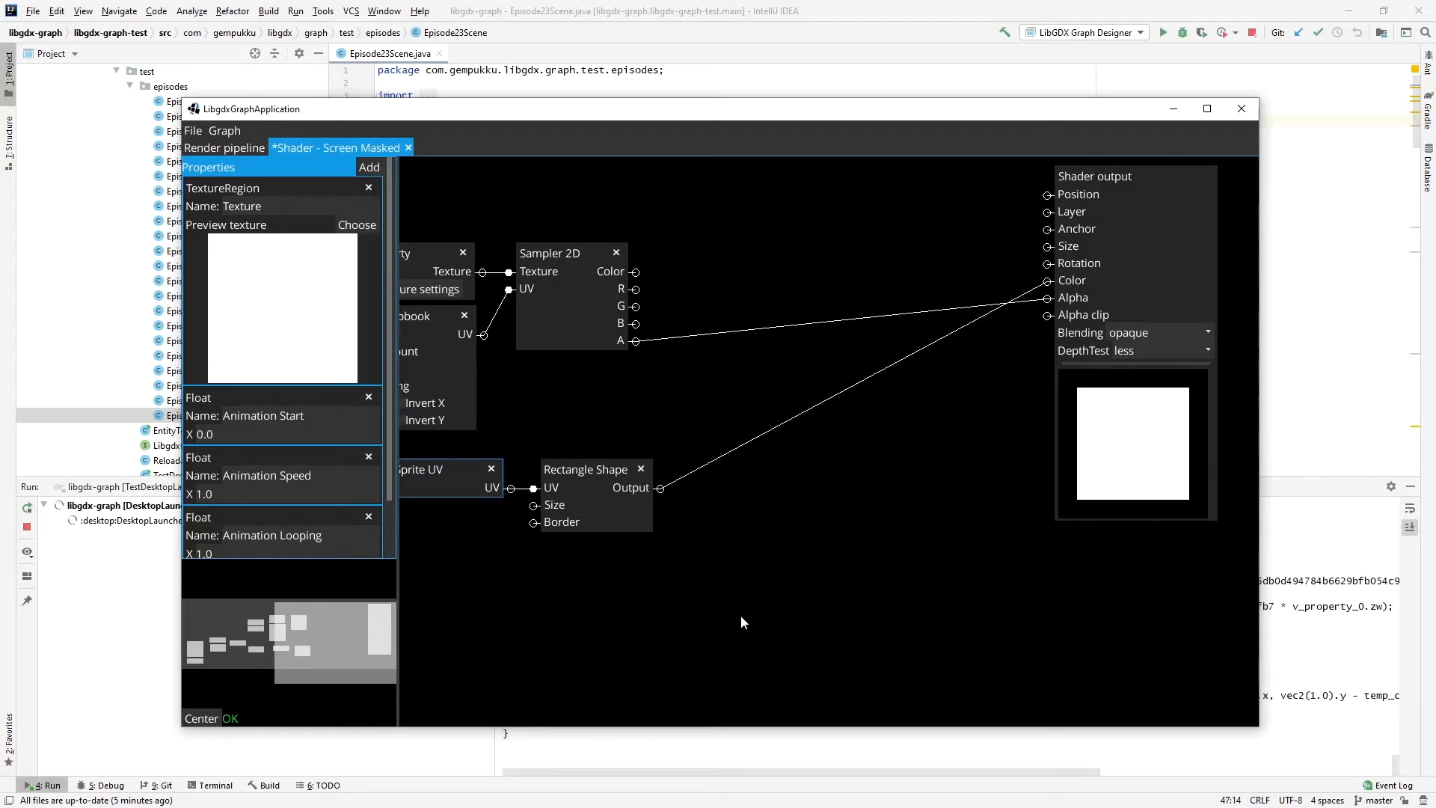
{"action": "right_click", "coordinate": [495, 591]}
{"action": "mouse_move", "coordinate": [554, 416]}
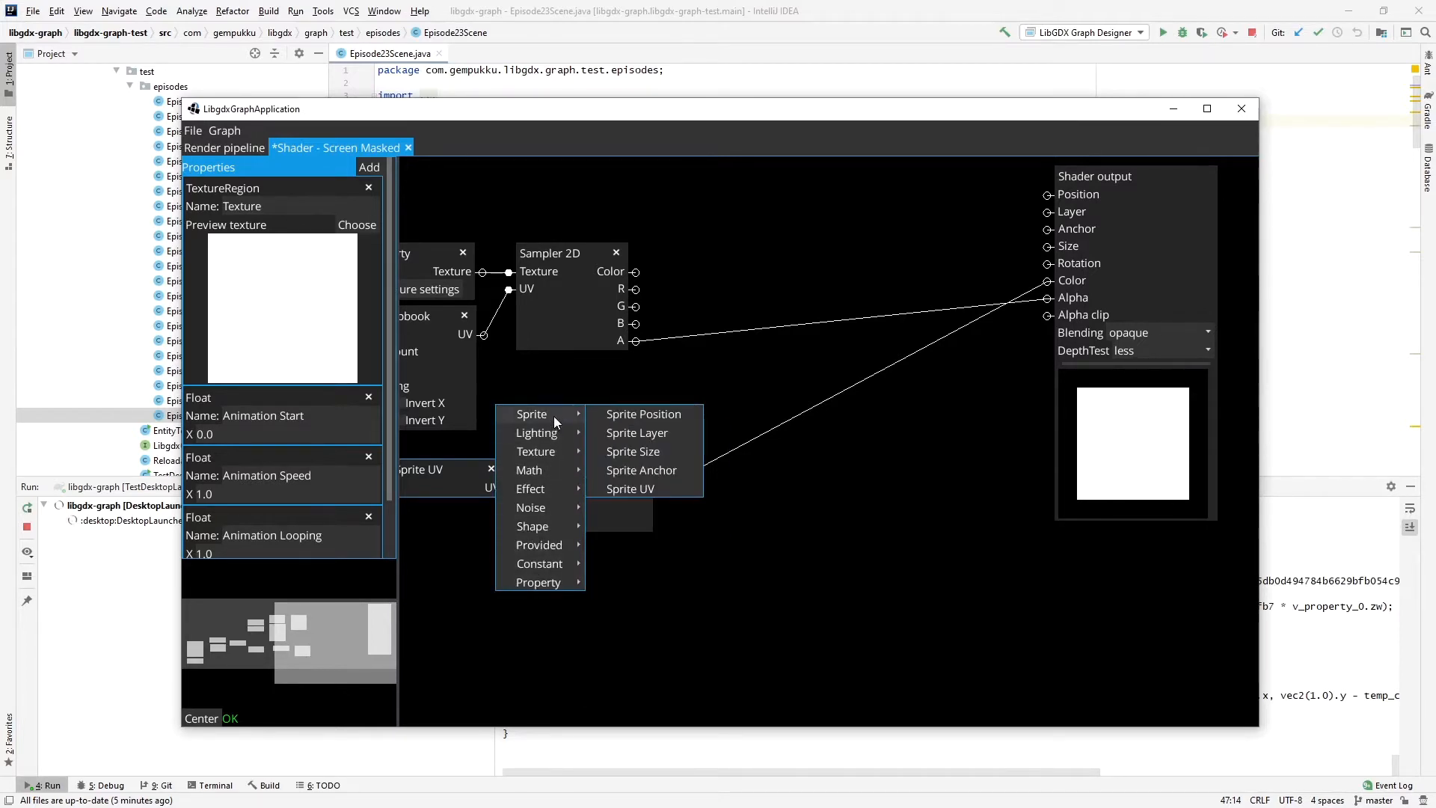
{"action": "mouse_move", "coordinate": [552, 566]}
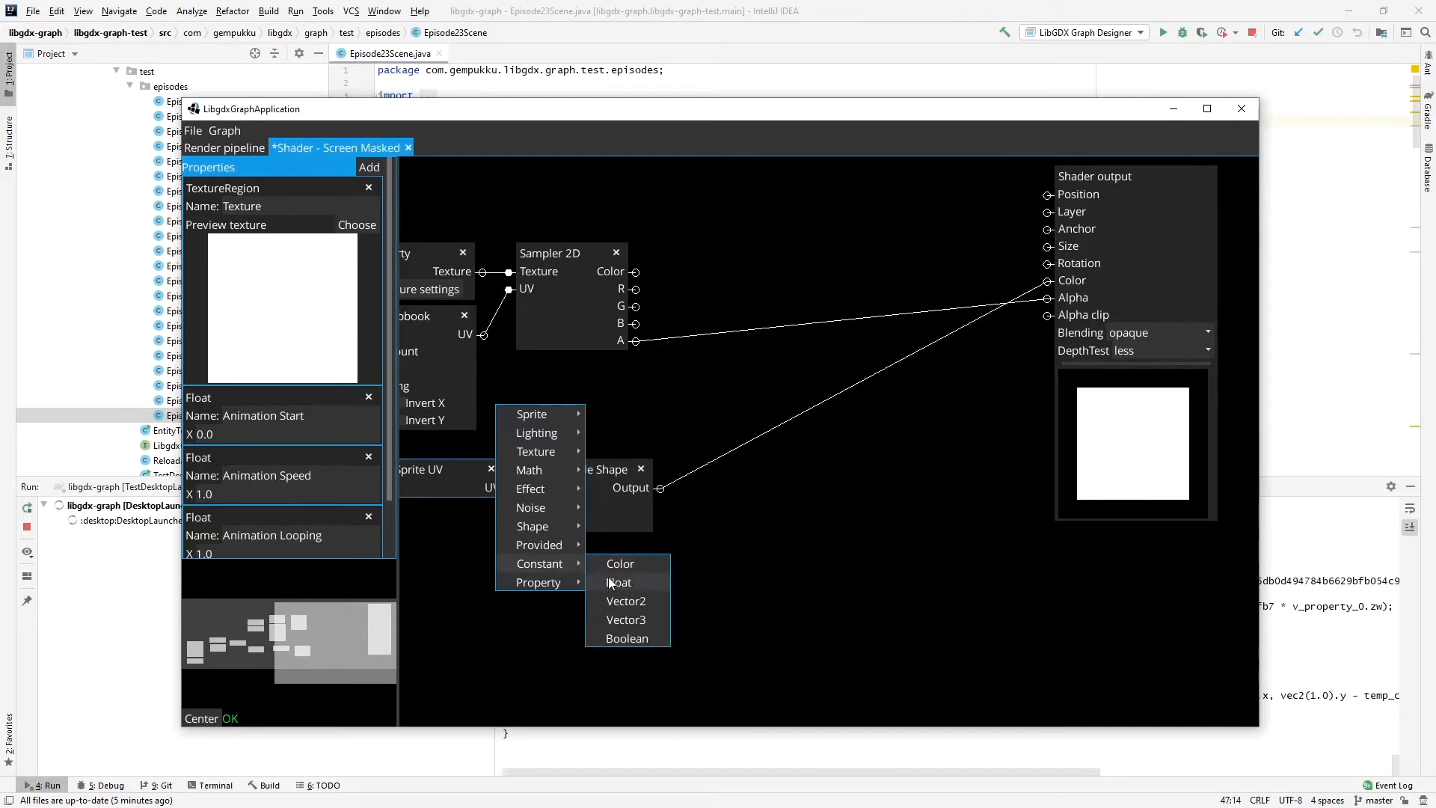
{"action": "left_click", "coordinate": [610, 583]}
{"action": "left_click", "coordinate": [522, 582]}
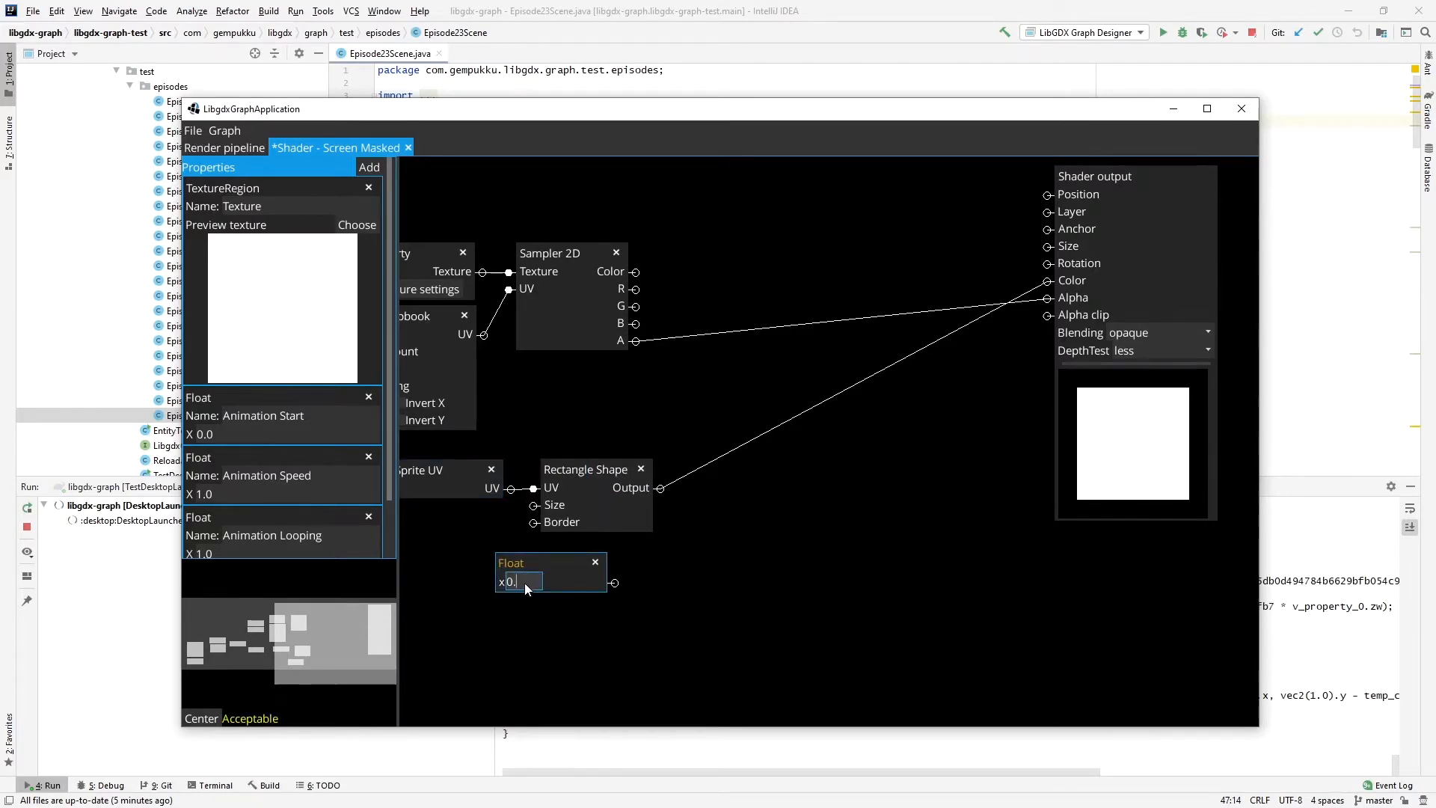
{"action": "type", "text": "0.5"}
{"action": "left_click_drag", "start_coordinate": [542, 575], "coordinate": [533, 509]}
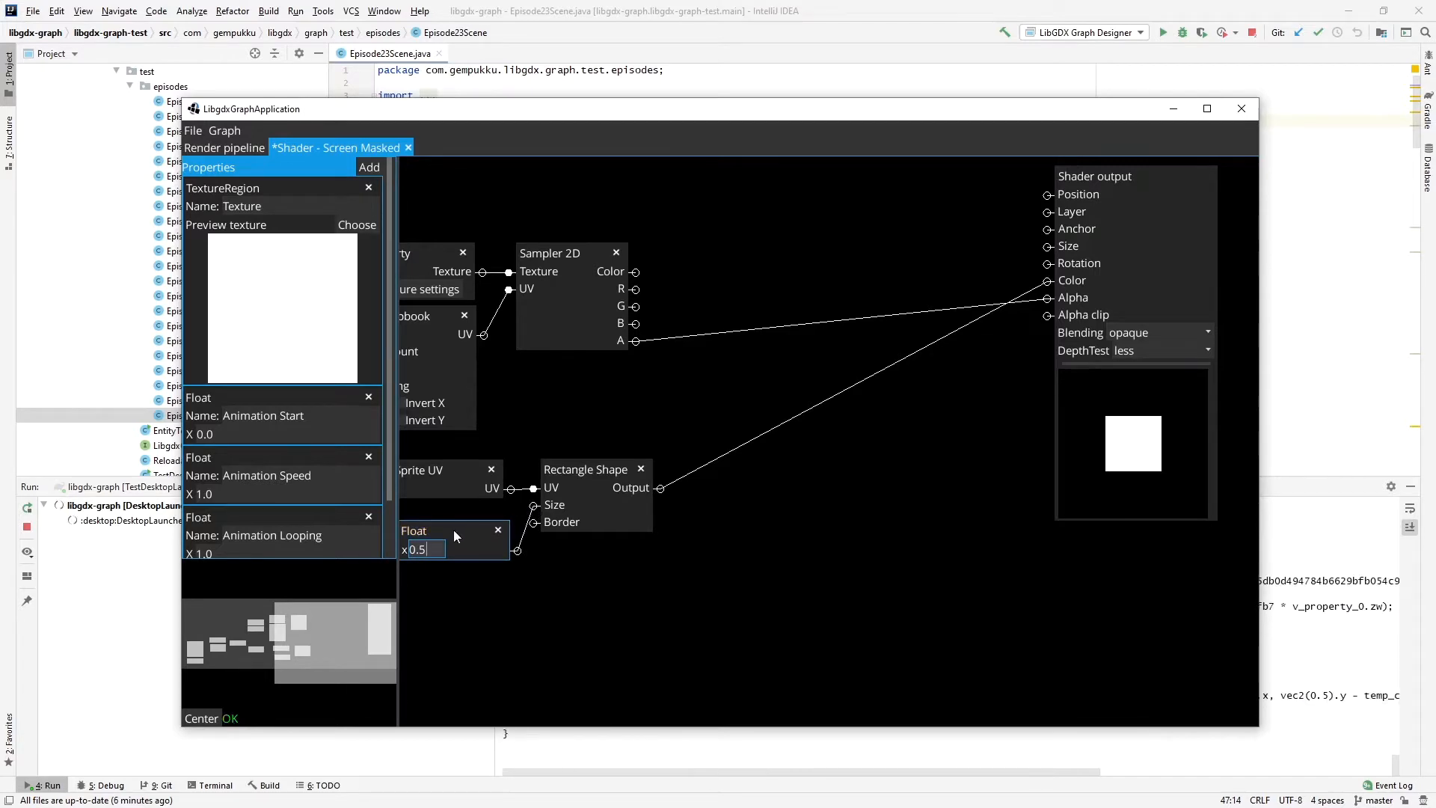
{"action": "left_click_drag", "start_coordinate": [454, 530], "coordinate": [454, 518]}
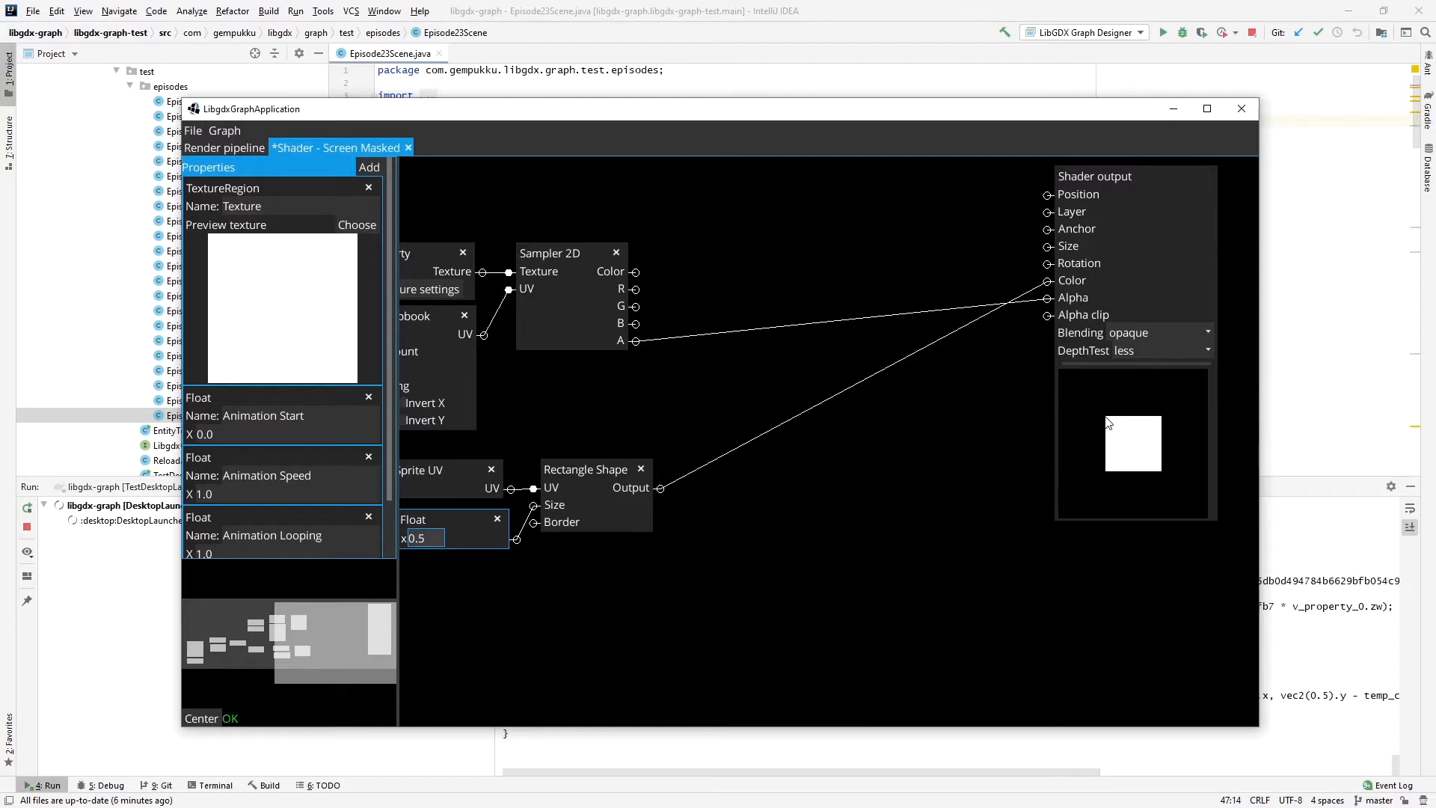
Add a second constant Float node with value 0.05 and connect it to the Rectangle Shape's Border input.
{"action": "right_click", "coordinate": [585, 595]}
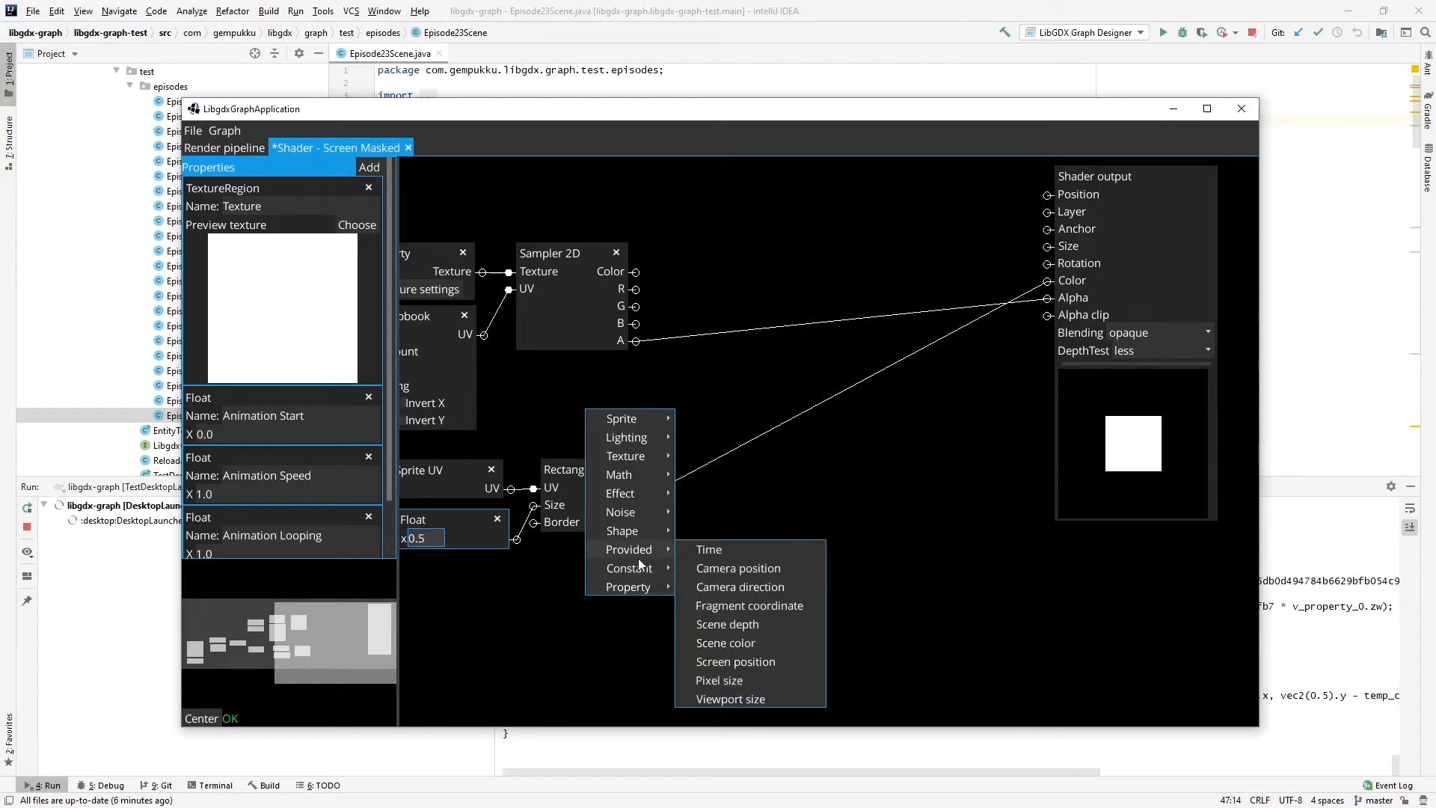
{"action": "mouse_move", "coordinate": [645, 573]}
{"action": "left_click", "coordinate": [707, 587]}
{"action": "left_click", "coordinate": [622, 585]}
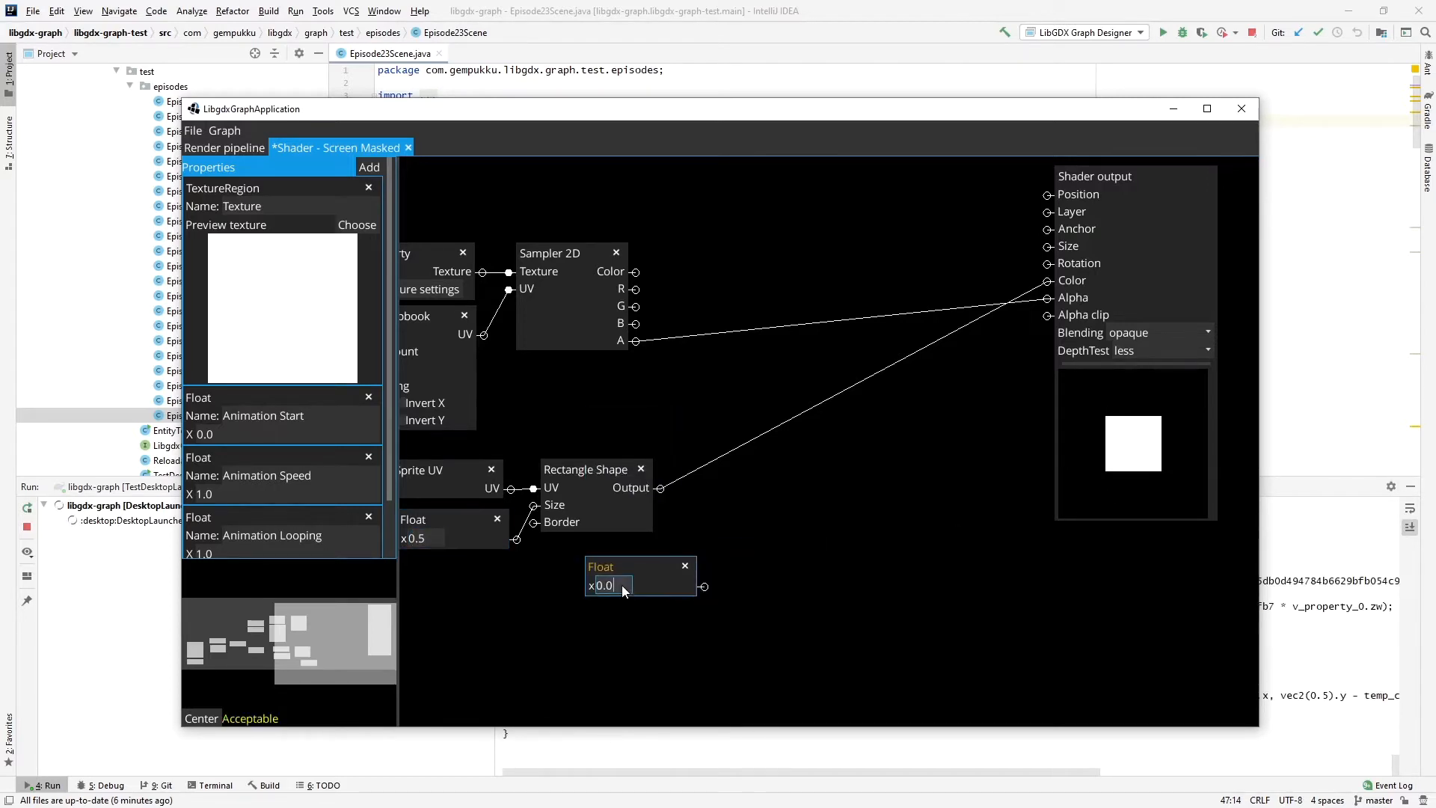
{"action": "type", "text": "5"}
{"action": "left_click_drag", "start_coordinate": [643, 573], "coordinate": [534, 522]}
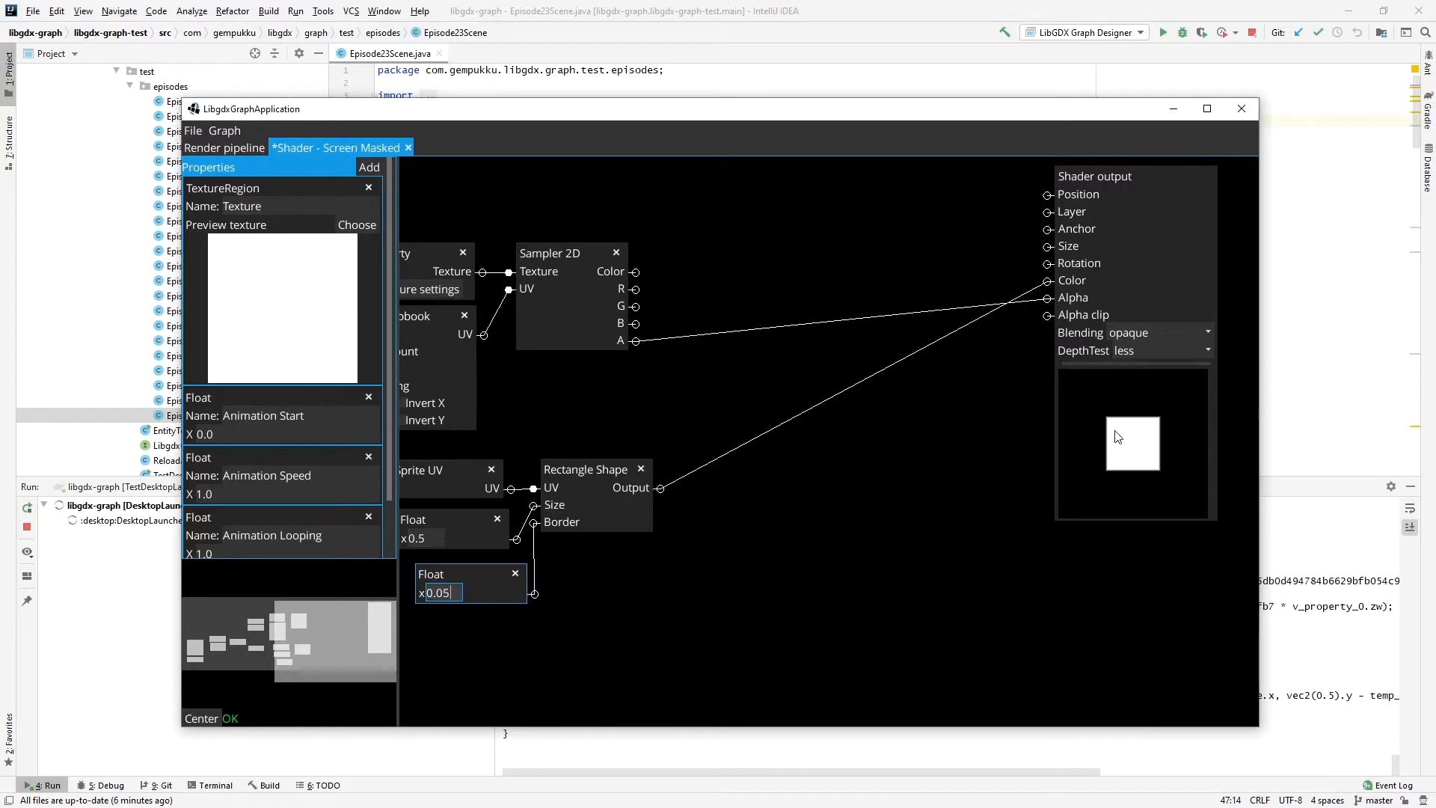
Try a Border value of 0.1 for the Rectangle Shape and set it back to 0.05.
{"action": "key", "text": "BackSpace"}
{"action": "key", "text": "BackSpace"}
{"action": "type", "text": "1"}
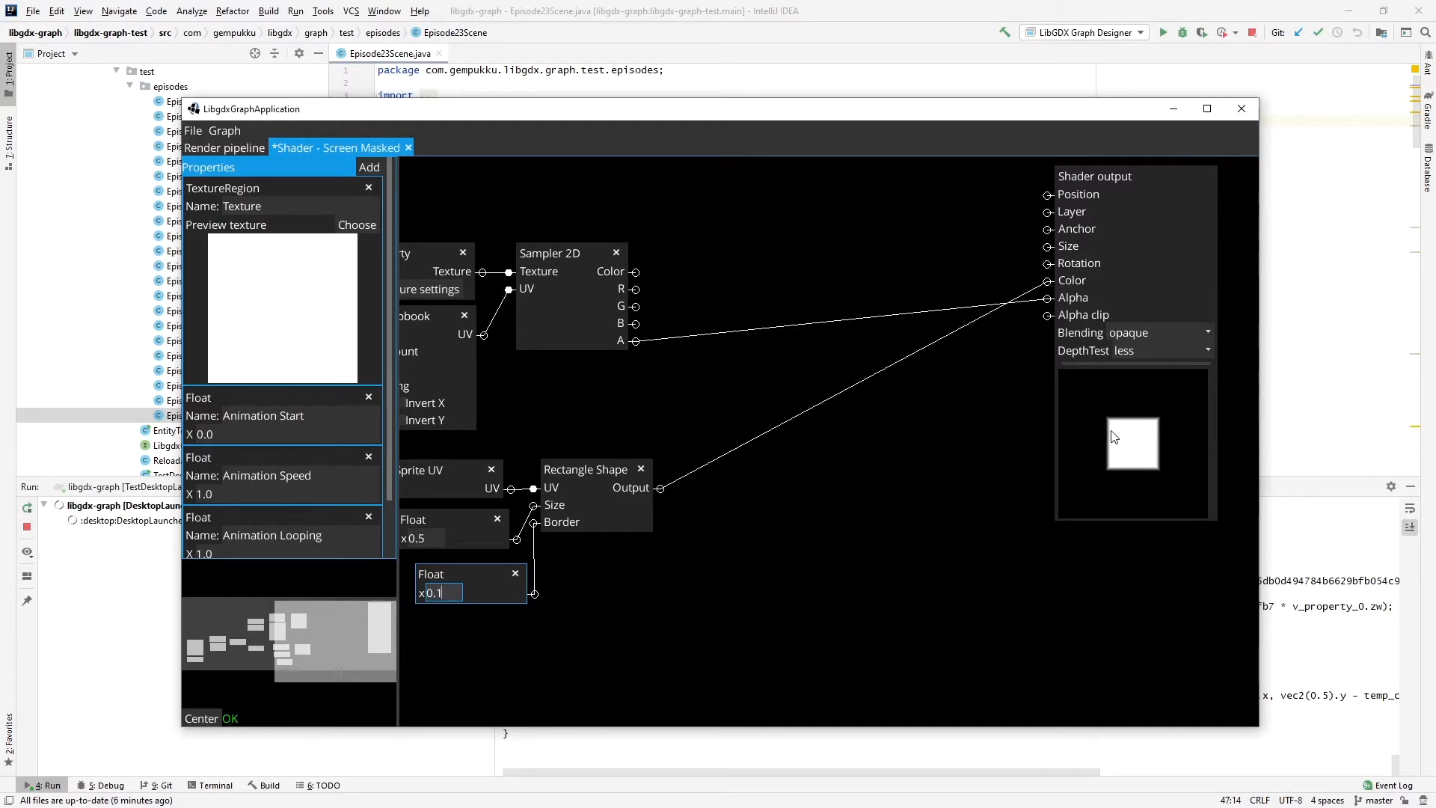
{"action": "key", "text": "BackSpace"}
{"action": "type", "text": "05"}
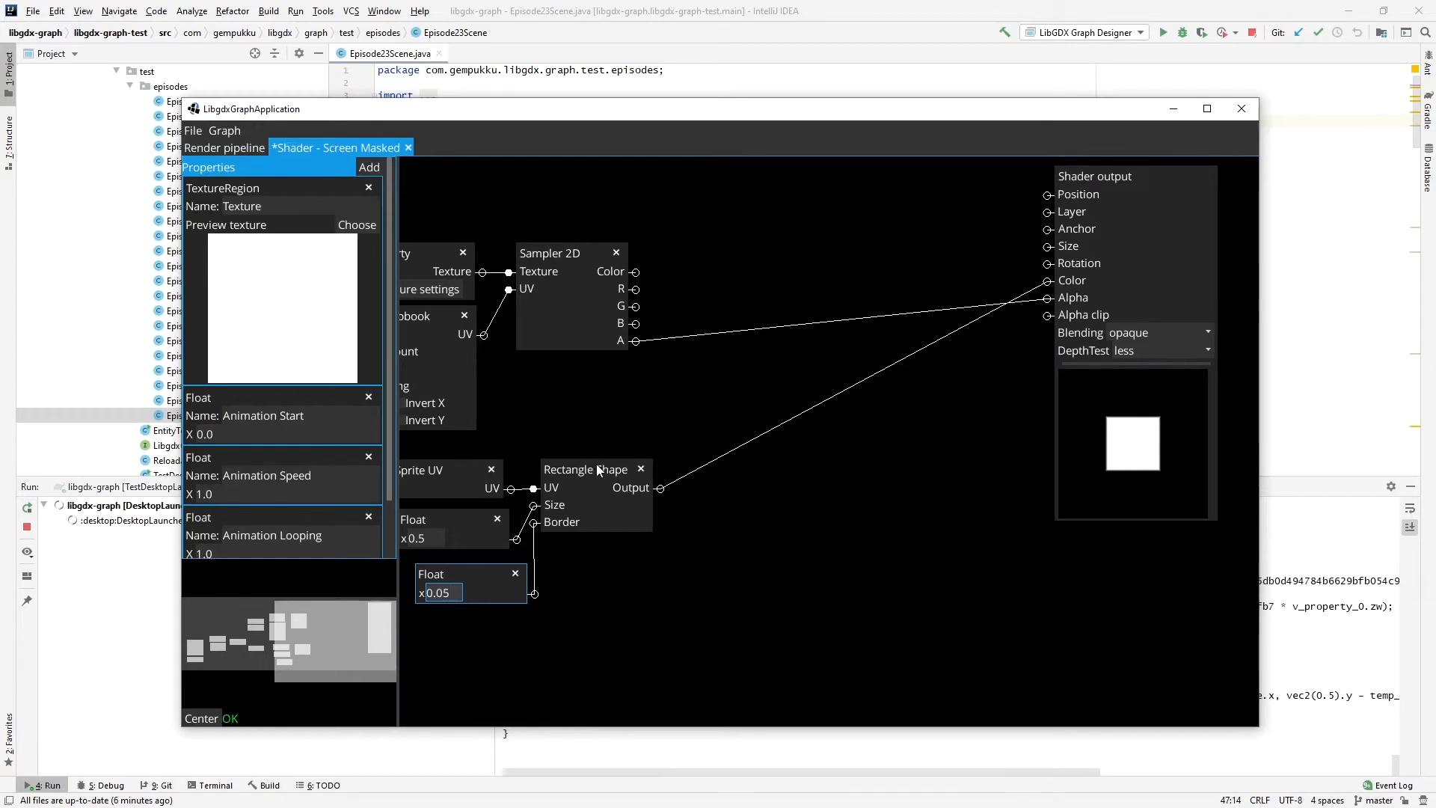
Move the Rectangle Shape node away from its inputs and set both Sprite Count X and Animation Speed to 20.
{"action": "left_click_drag", "start_coordinate": [596, 465], "coordinate": [687, 485]}
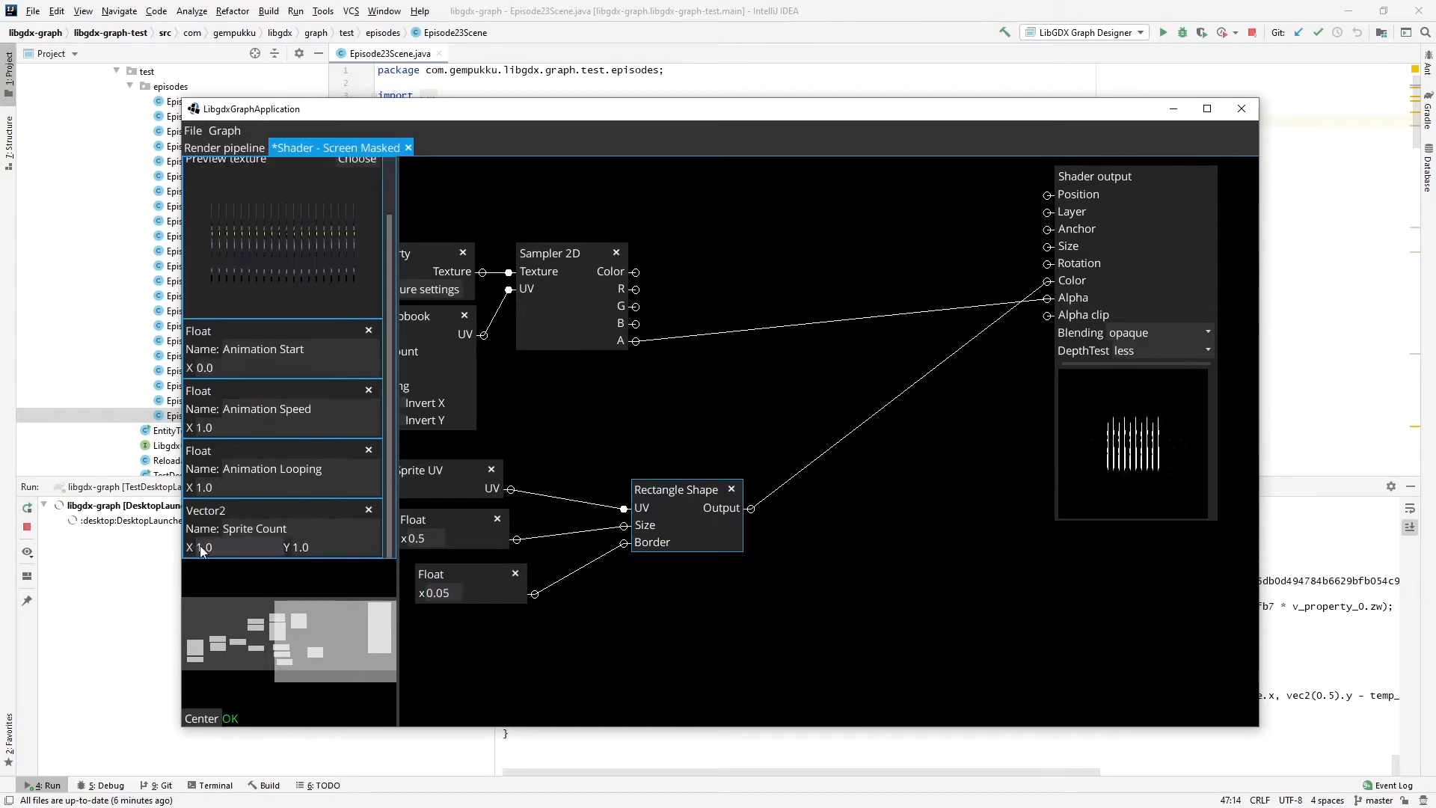
{"action": "left_click", "coordinate": [195, 550]}
{"action": "type", "text": "20"}
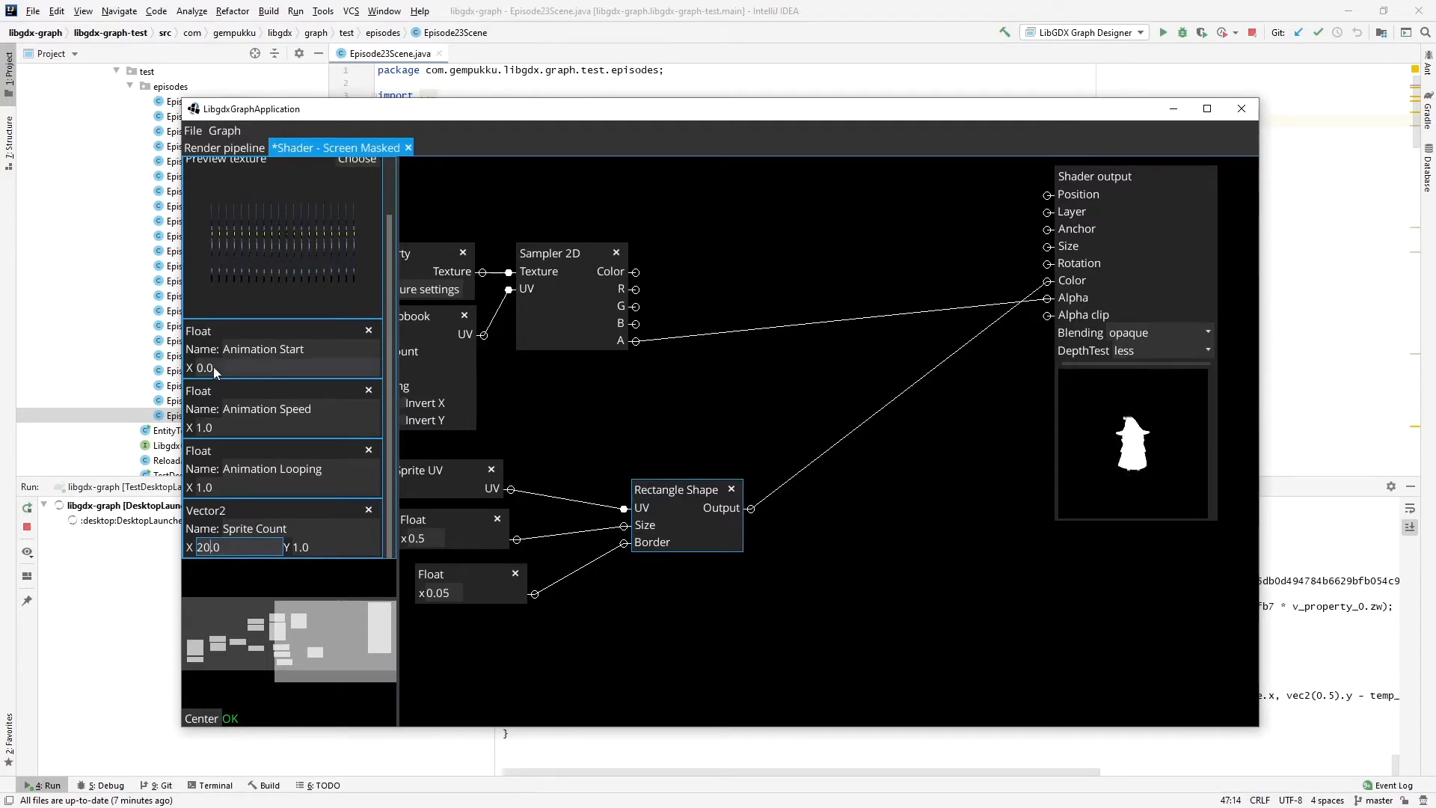
{"action": "left_click", "coordinate": [199, 434]}
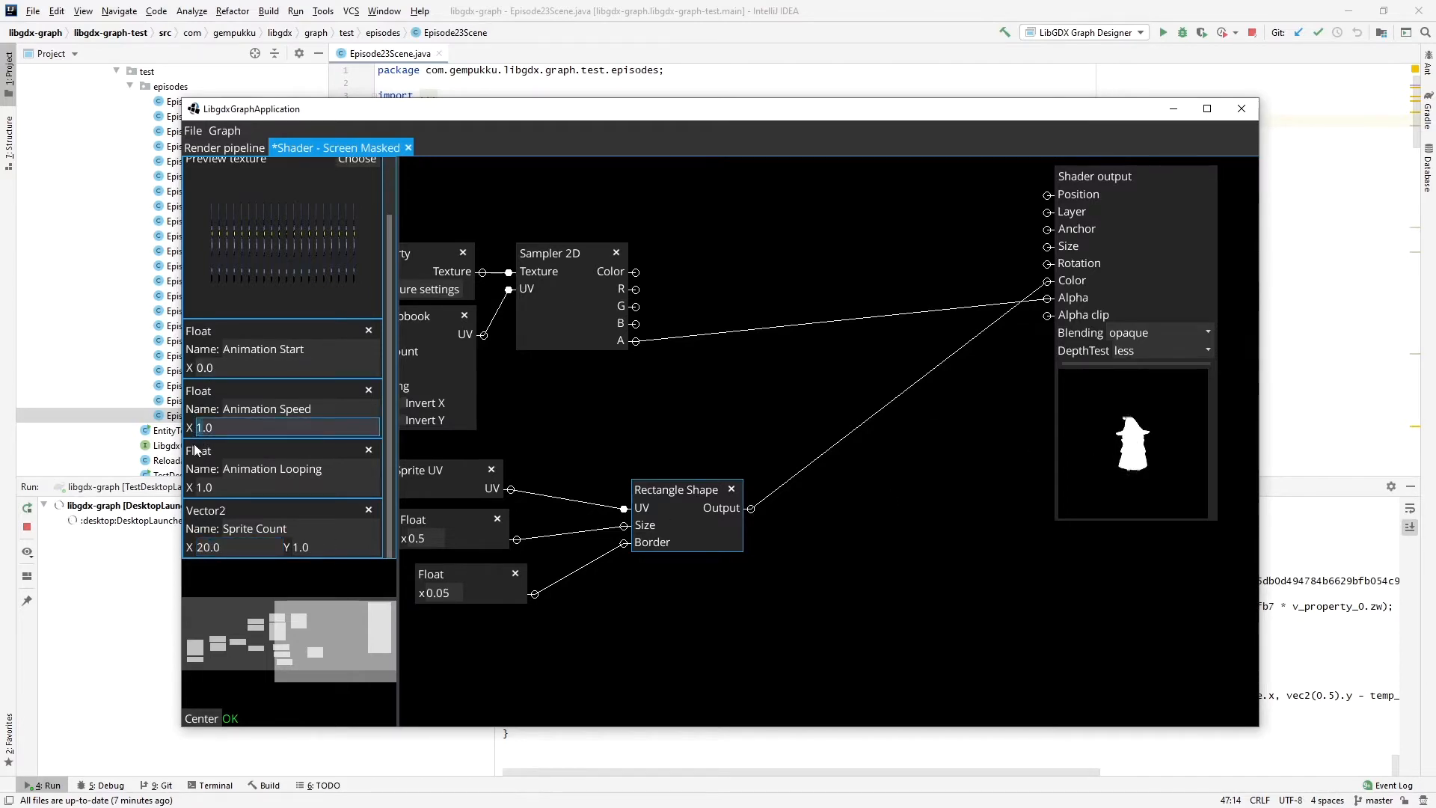
{"action": "type", "text": "20"}
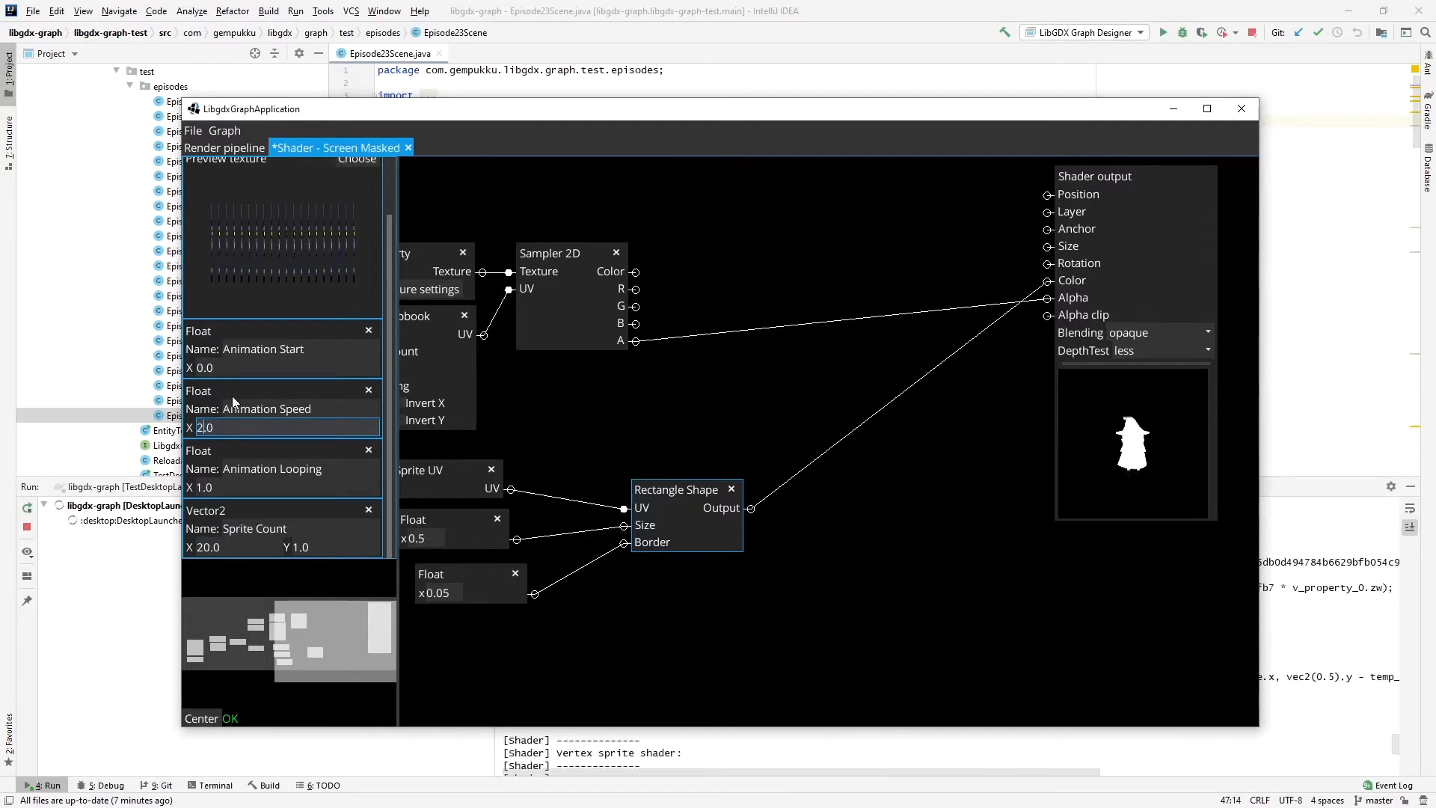
Disconnect the Rectangle Shape from the shader output and connect the Sampler 2D Color output to the Color input.
{"action": "left_click", "coordinate": [946, 360]}
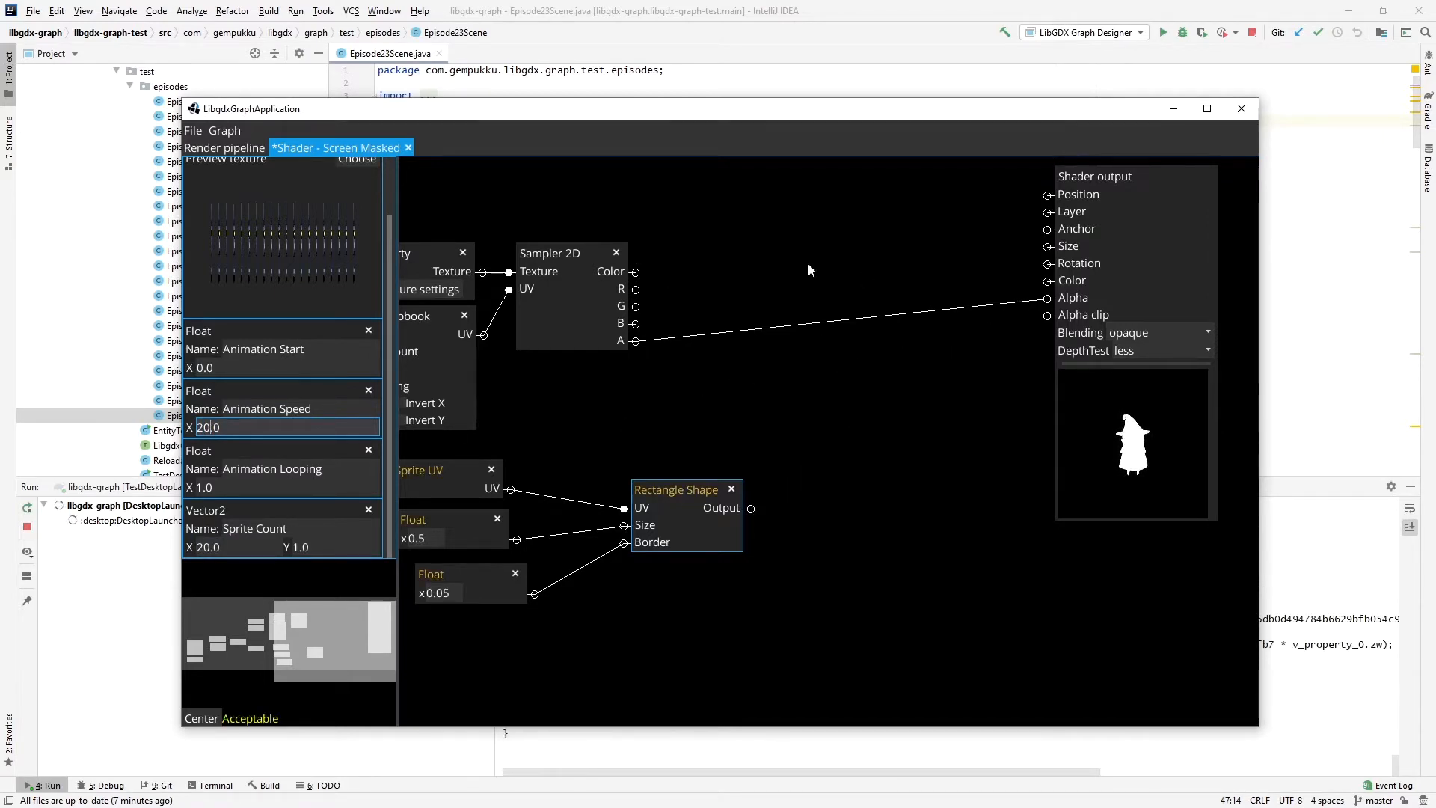
{"action": "left_click_drag", "start_coordinate": [635, 272], "coordinate": [1048, 281]}
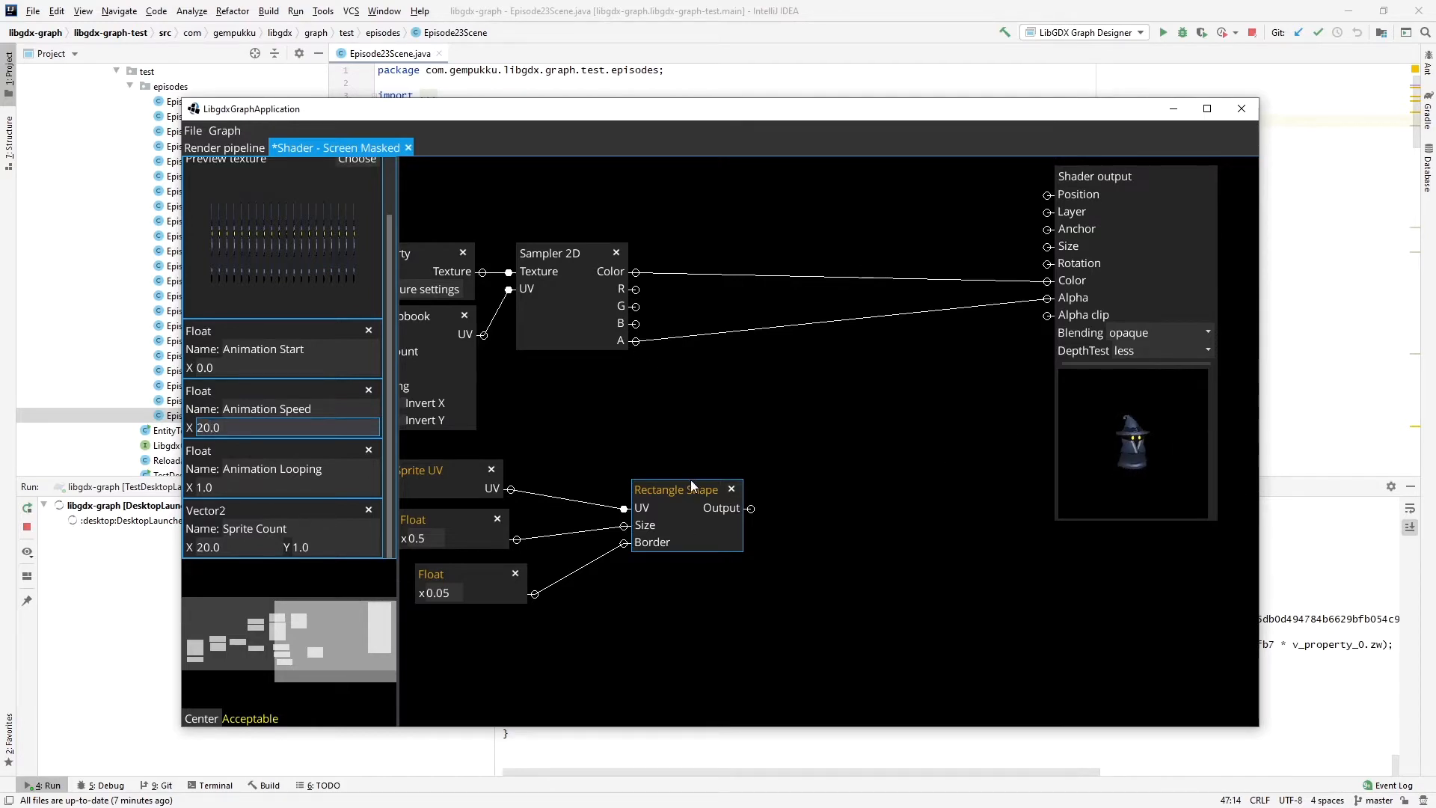
Add a Multiply node for the Sampler 2D A output and the Rectangle Shape output, and connect its result to the shader output's Alpha.
{"action": "left_click_drag", "start_coordinate": [690, 485], "coordinate": [625, 466]}
{"action": "right_click", "coordinate": [745, 472]}
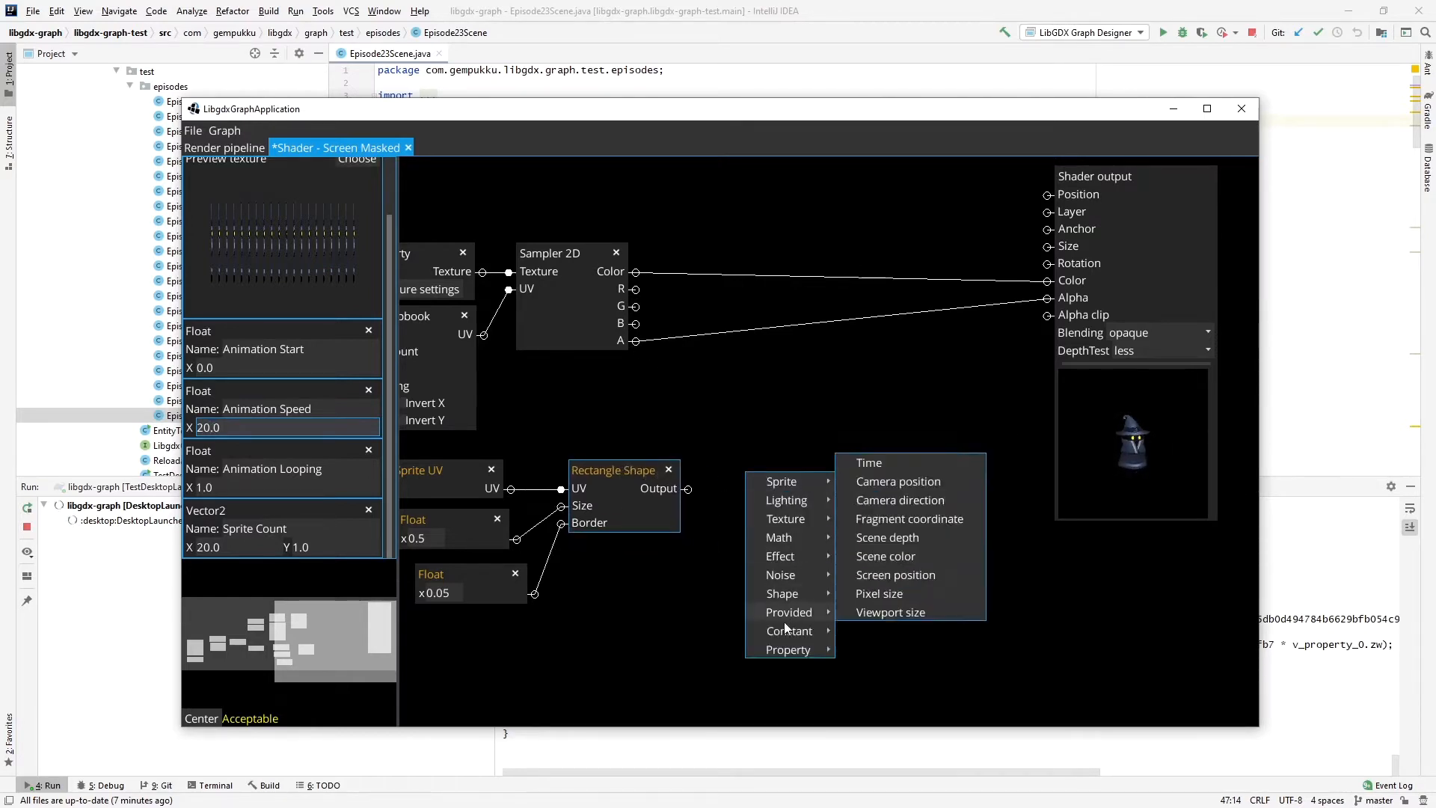
{"action": "mouse_move", "coordinate": [816, 539]}
{"action": "mouse_move", "coordinate": [924, 542]}
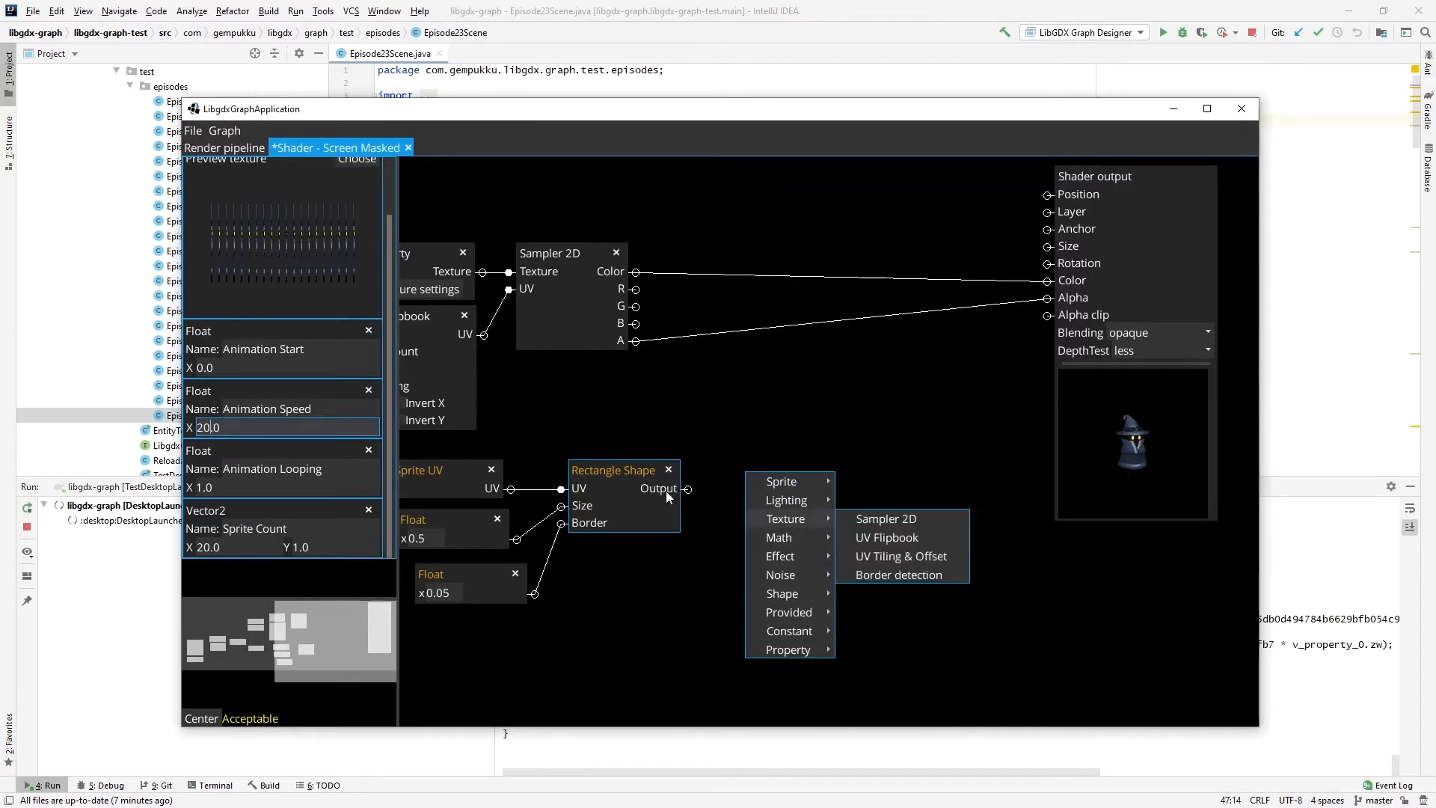
{"action": "mouse_move", "coordinate": [797, 490]}
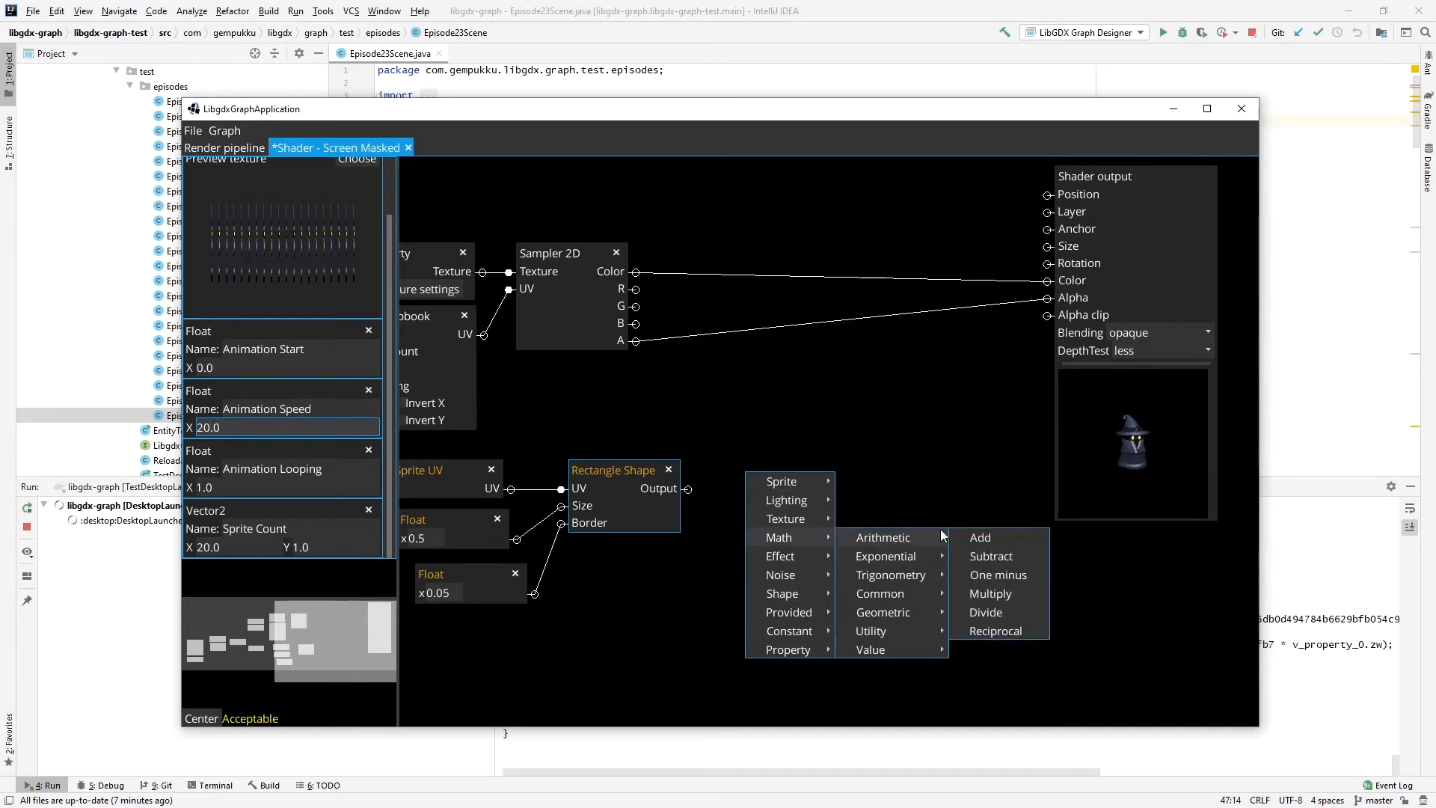
{"action": "left_click", "coordinate": [982, 592]}
{"action": "left_click_drag", "start_coordinate": [635, 341], "coordinate": [738, 464]}
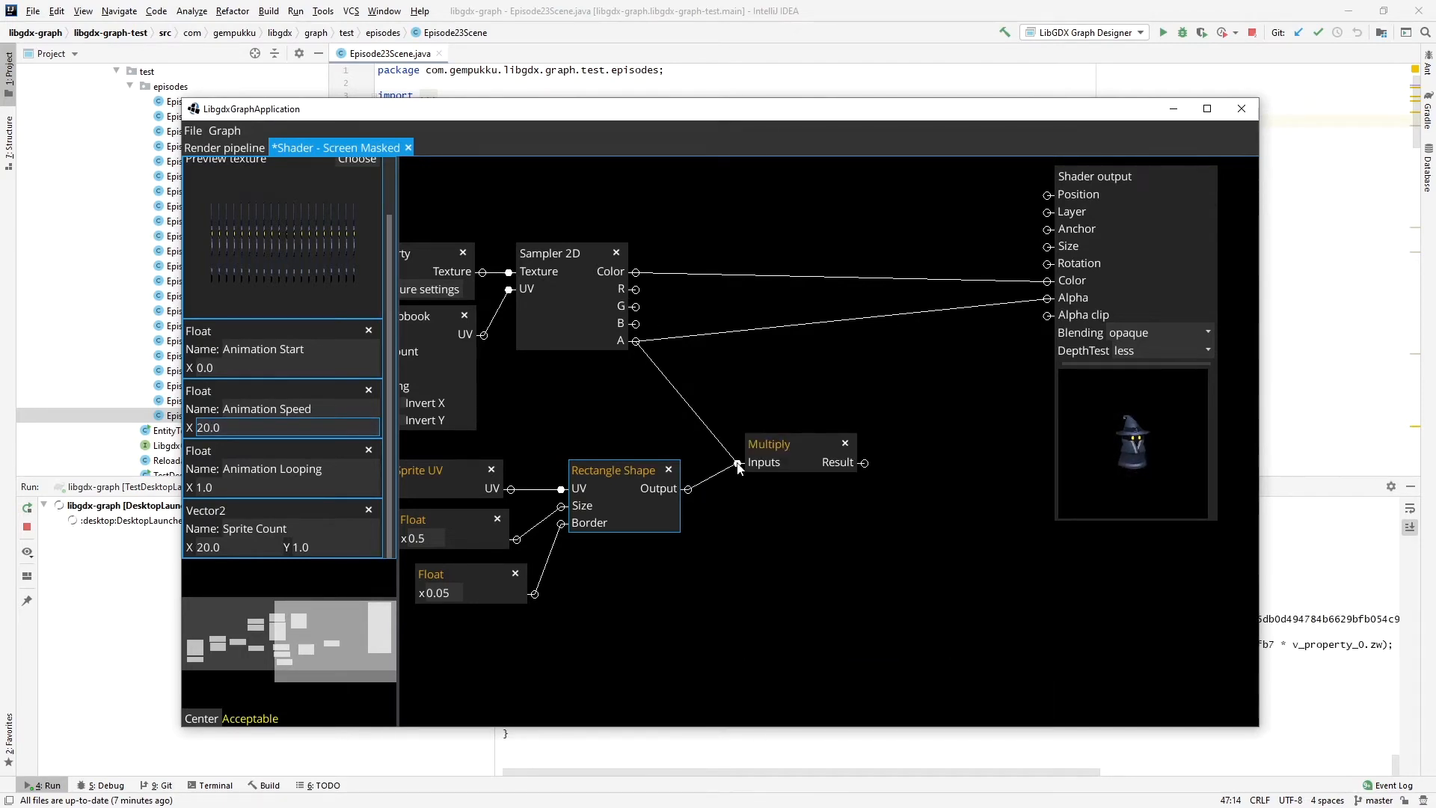
{"action": "left_click_drag", "start_coordinate": [865, 463], "coordinate": [1049, 298]}
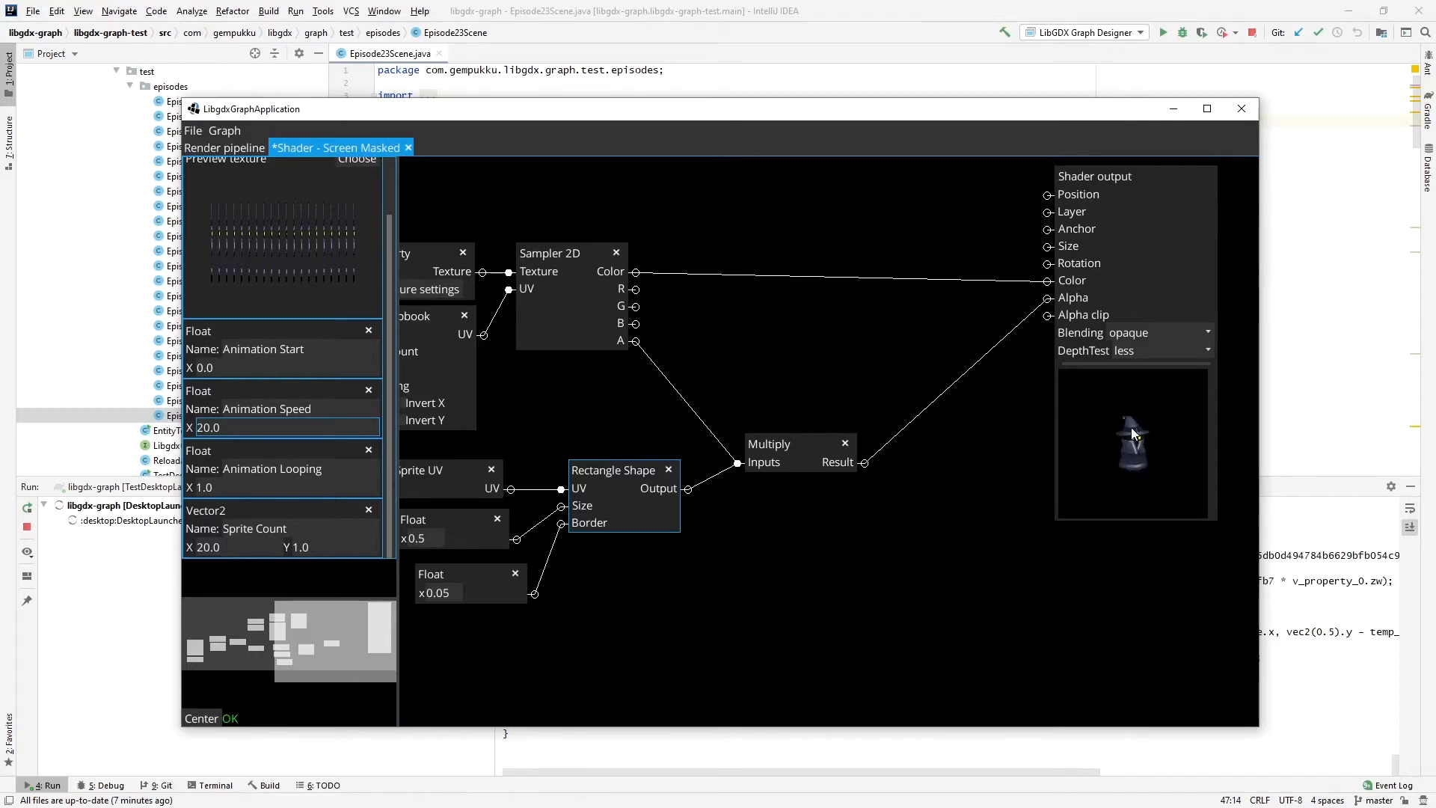
Rearrange the Rectangle Shape, its two Float constants and the Sprite UV node to free space between Sprite UV and the Rectangle Shape.
{"action": "left_click_drag", "start_coordinate": [627, 473], "coordinate": [649, 511]}
{"action": "left_click_drag", "start_coordinate": [473, 585], "coordinate": [488, 620]}
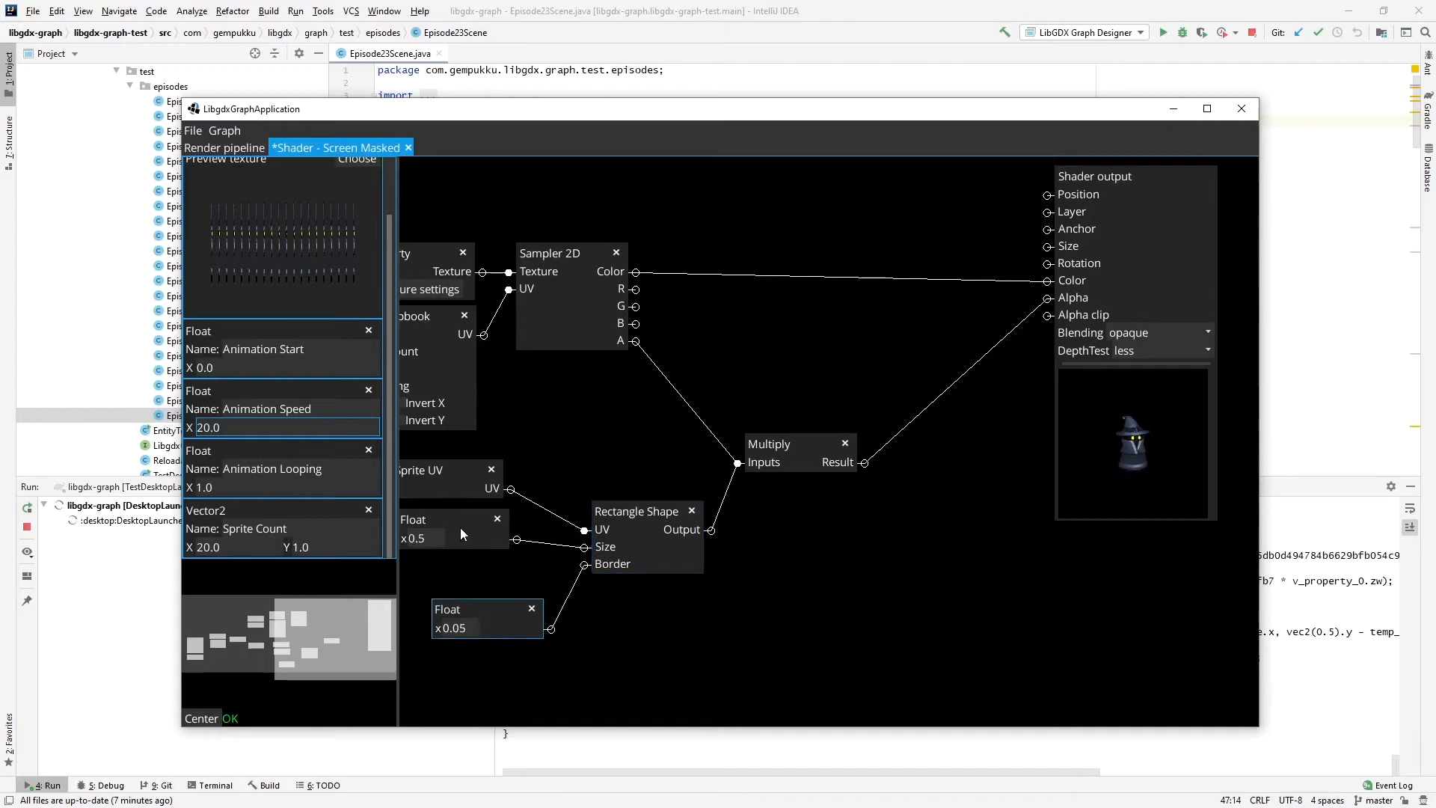
{"action": "left_click_drag", "start_coordinate": [462, 524], "coordinate": [493, 567]}
{"action": "left_click_drag", "start_coordinate": [606, 446], "coordinate": [724, 439]}
{"action": "left_click_drag", "start_coordinate": [595, 475], "coordinate": [554, 474]}
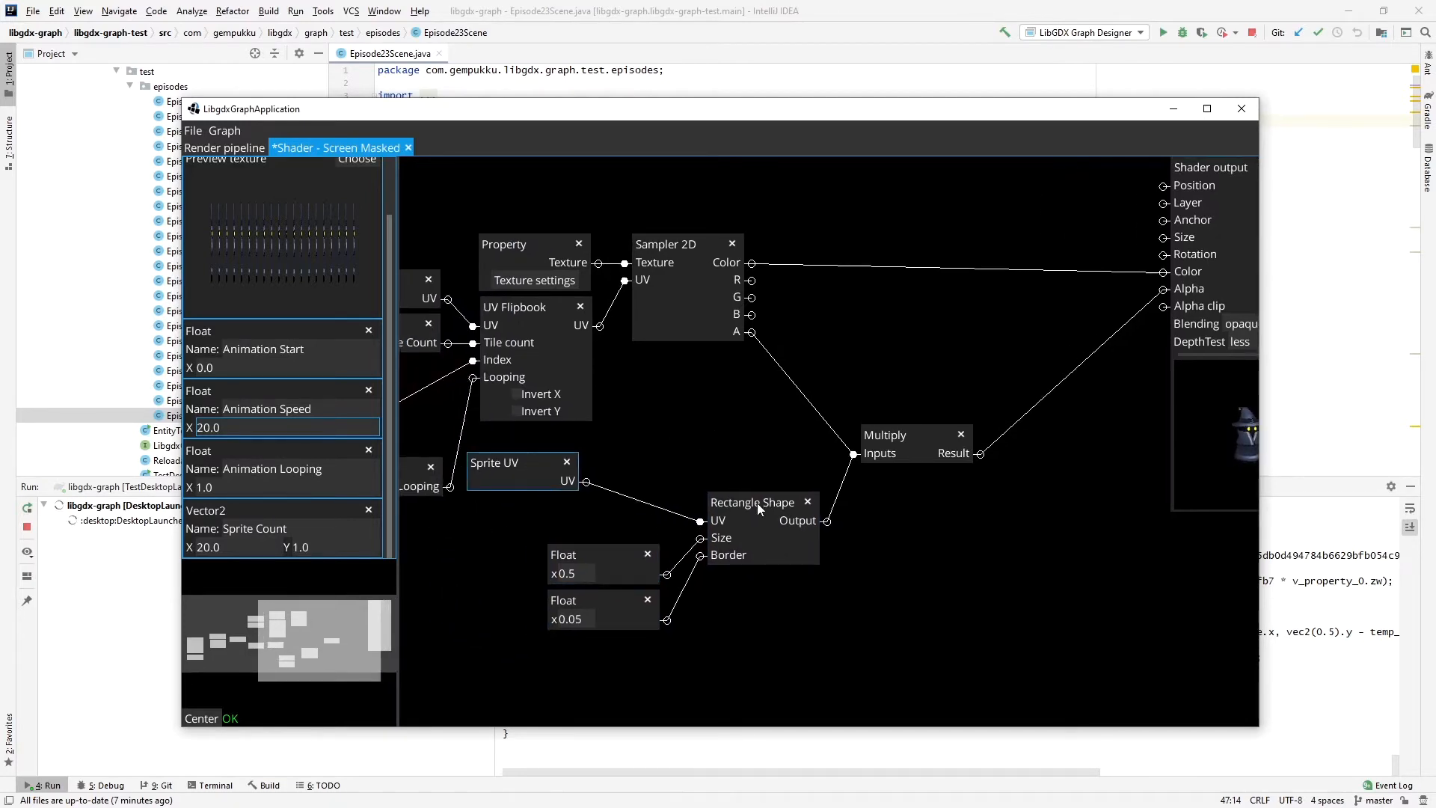
{"action": "left_click_drag", "start_coordinate": [757, 503], "coordinate": [788, 506]}
Add a Vector2 constant with y set to 0.1 and place it directly below the Sprite UV node.
{"action": "right_click", "coordinate": [526, 520]}
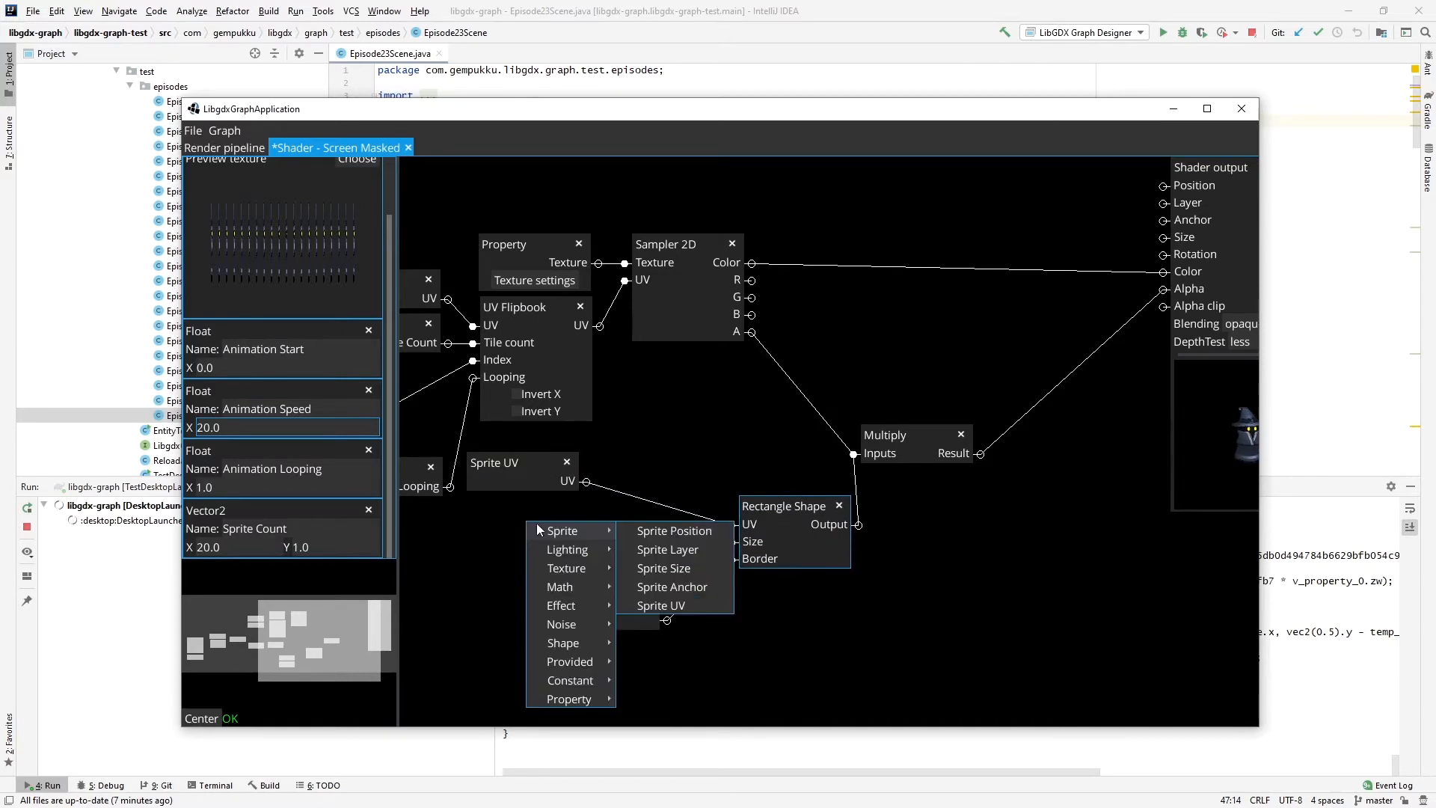
{"action": "mouse_move", "coordinate": [587, 680]}
{"action": "left_click", "coordinate": [656, 642]}
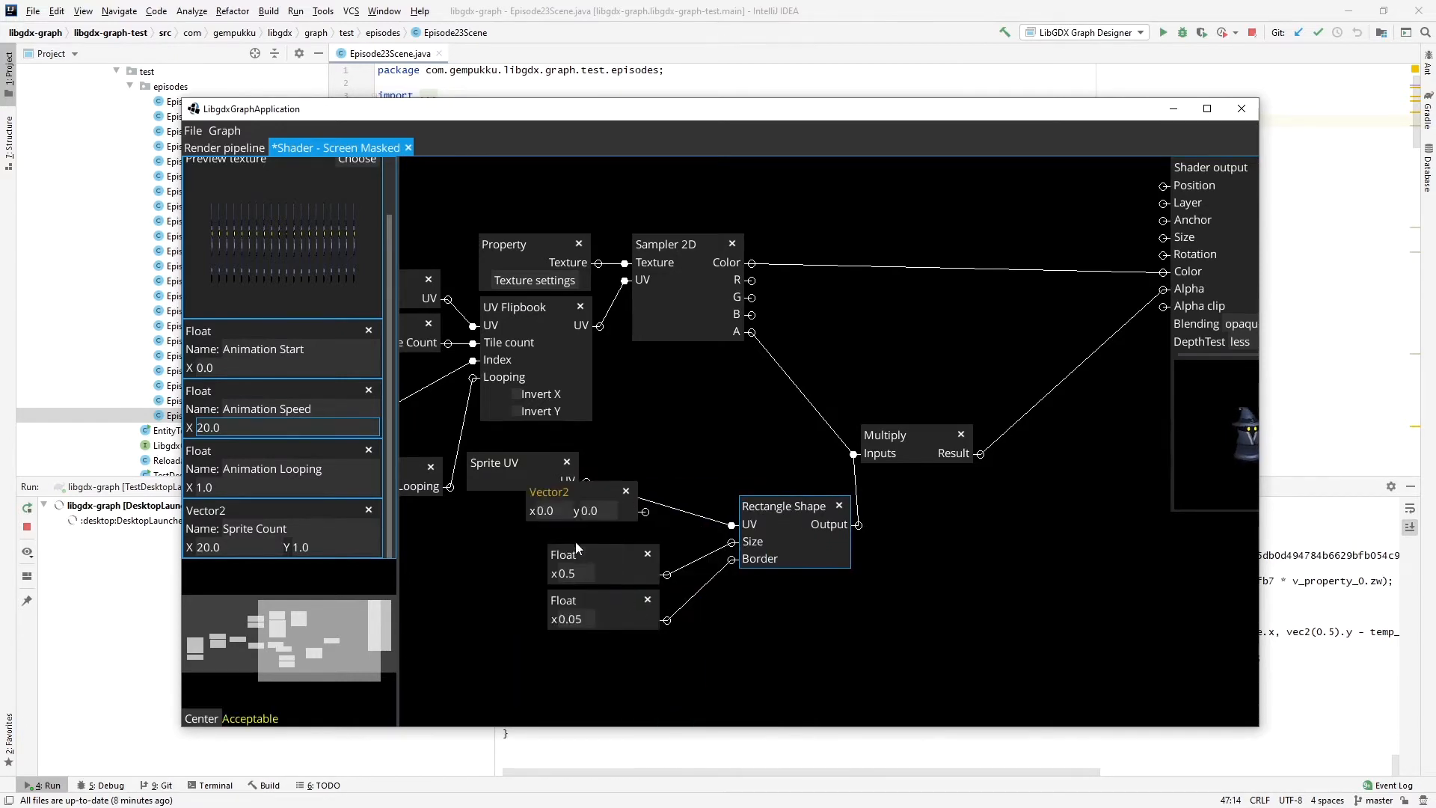
{"action": "left_click", "coordinate": [593, 513]}
{"action": "type", "text": "1"}
{"action": "left_click_drag", "start_coordinate": [589, 495], "coordinate": [529, 509]}
Add an Add node for the Sprite UV and Vector2 outputs, and connect its result to the Rectangle Shape's UV input.
{"action": "right_click", "coordinate": [624, 475]}
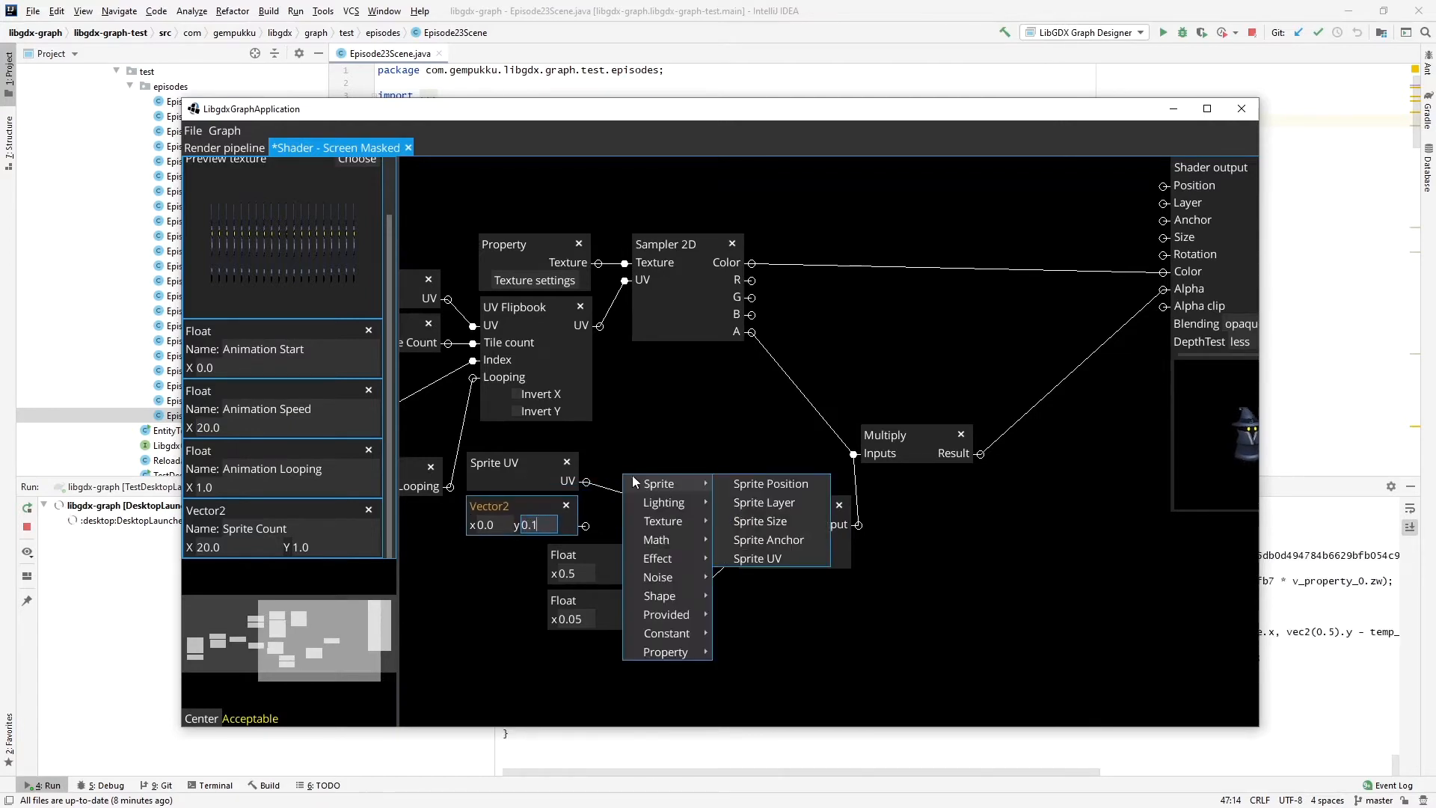
{"action": "mouse_move", "coordinate": [658, 539]}
{"action": "mouse_move", "coordinate": [763, 558]}
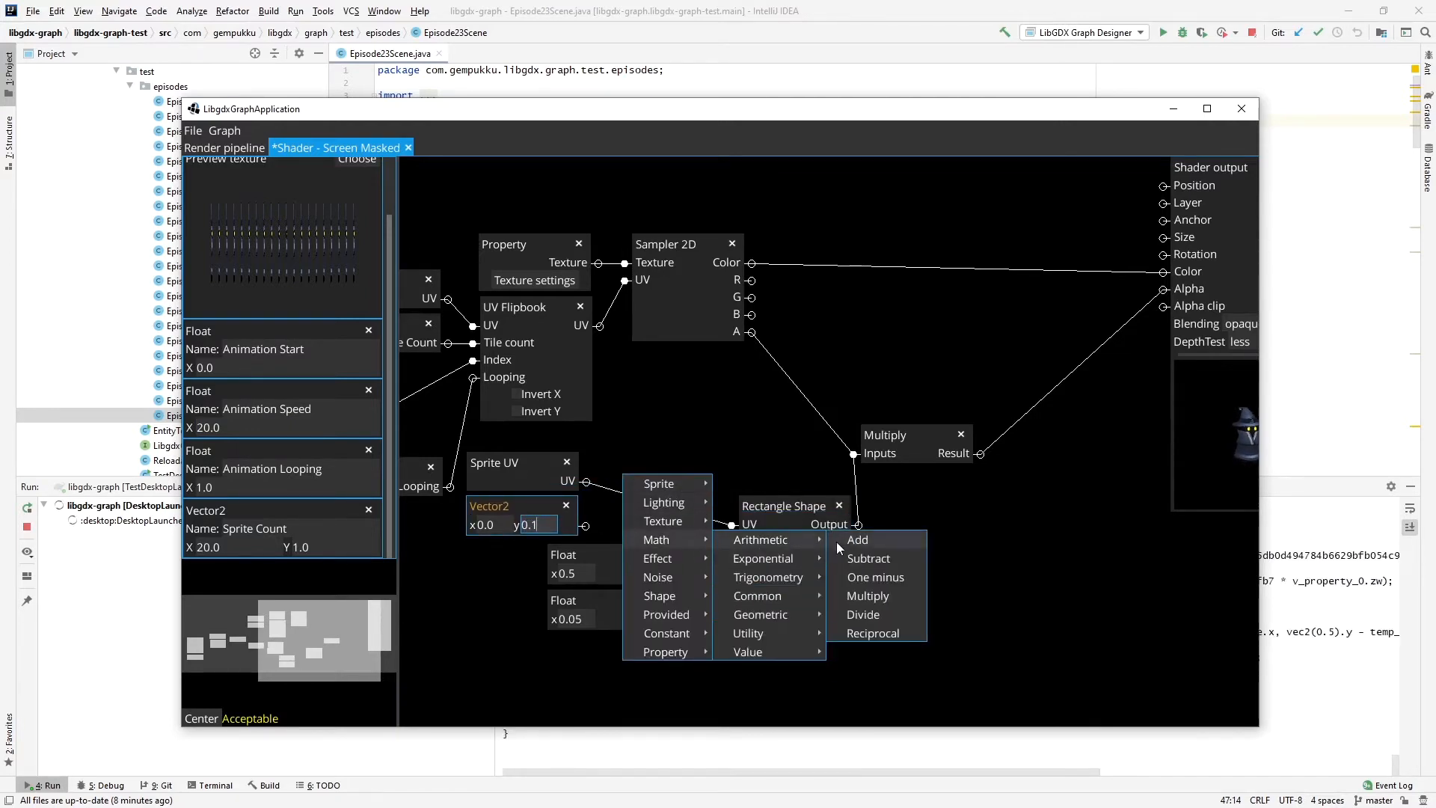
{"action": "left_click", "coordinate": [845, 540]}
{"action": "left_click_drag", "start_coordinate": [587, 481], "coordinate": [615, 464]}
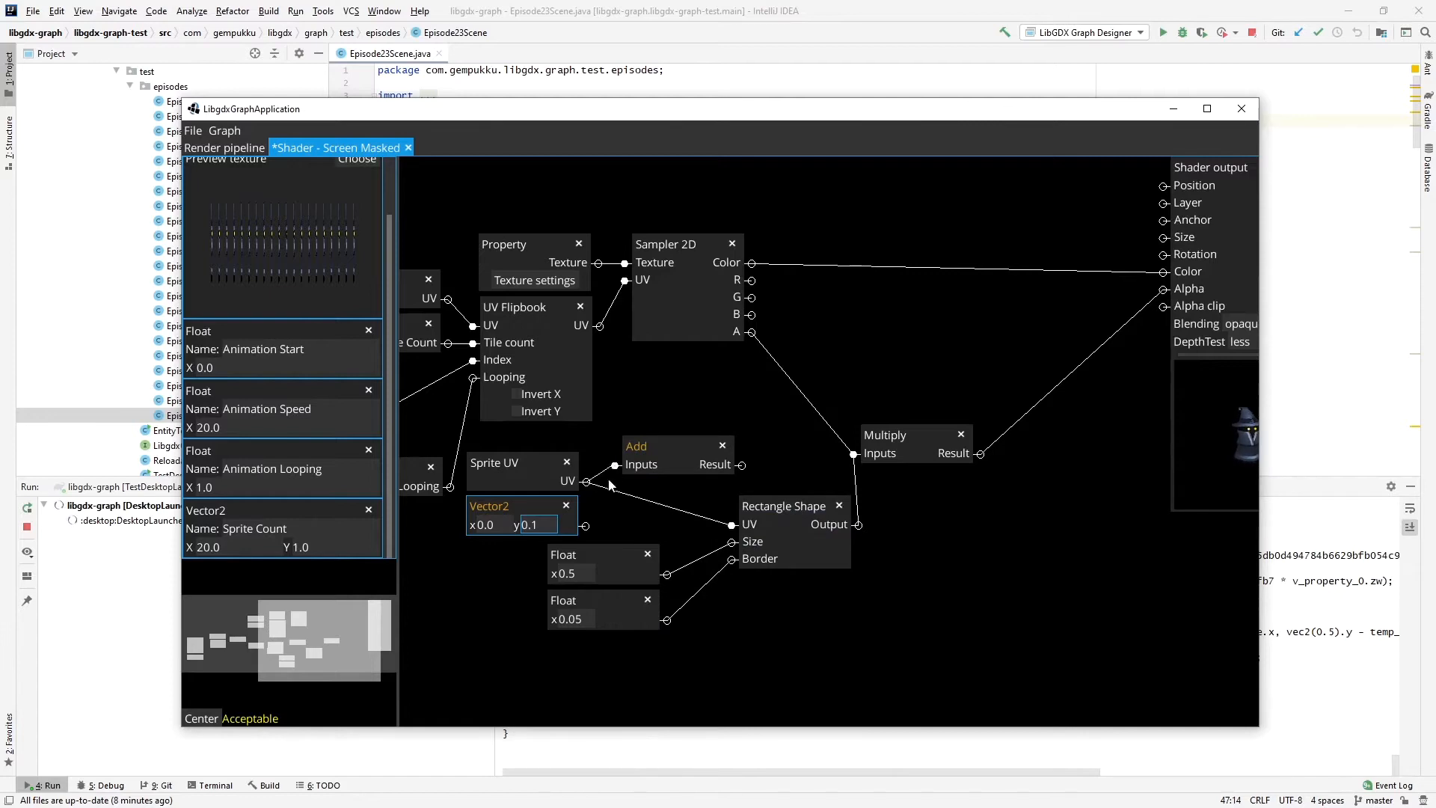
{"action": "left_click_drag", "start_coordinate": [585, 525], "coordinate": [610, 492]}
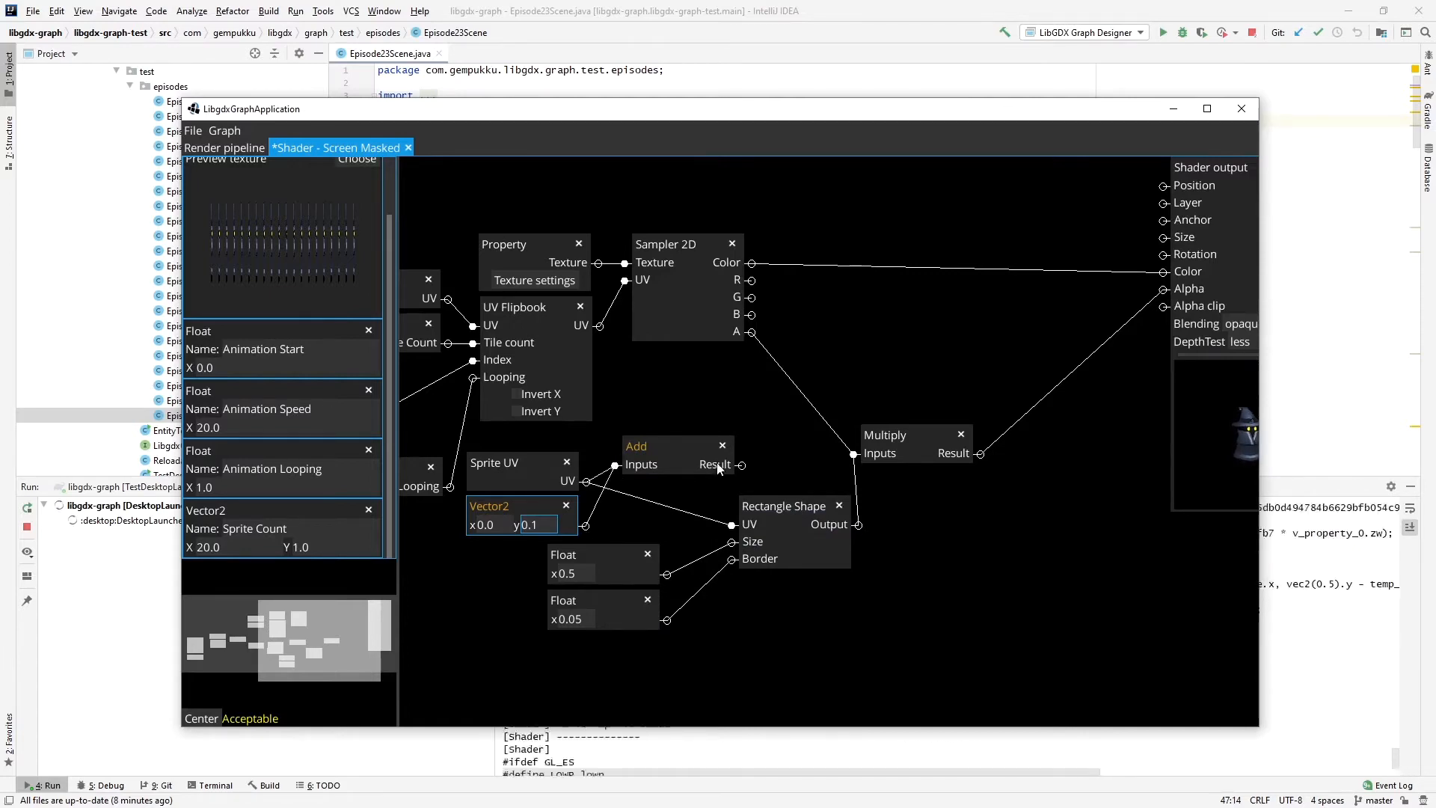
{"action": "left_click_drag", "start_coordinate": [741, 465], "coordinate": [735, 529]}
{"action": "left_click", "coordinate": [733, 526]}
Move the Rectangle Shape and Multiply nodes slightly away from the nodes feeding them to space out the connections.
{"action": "left_click_drag", "start_coordinate": [1052, 531], "coordinate": [890, 550]}
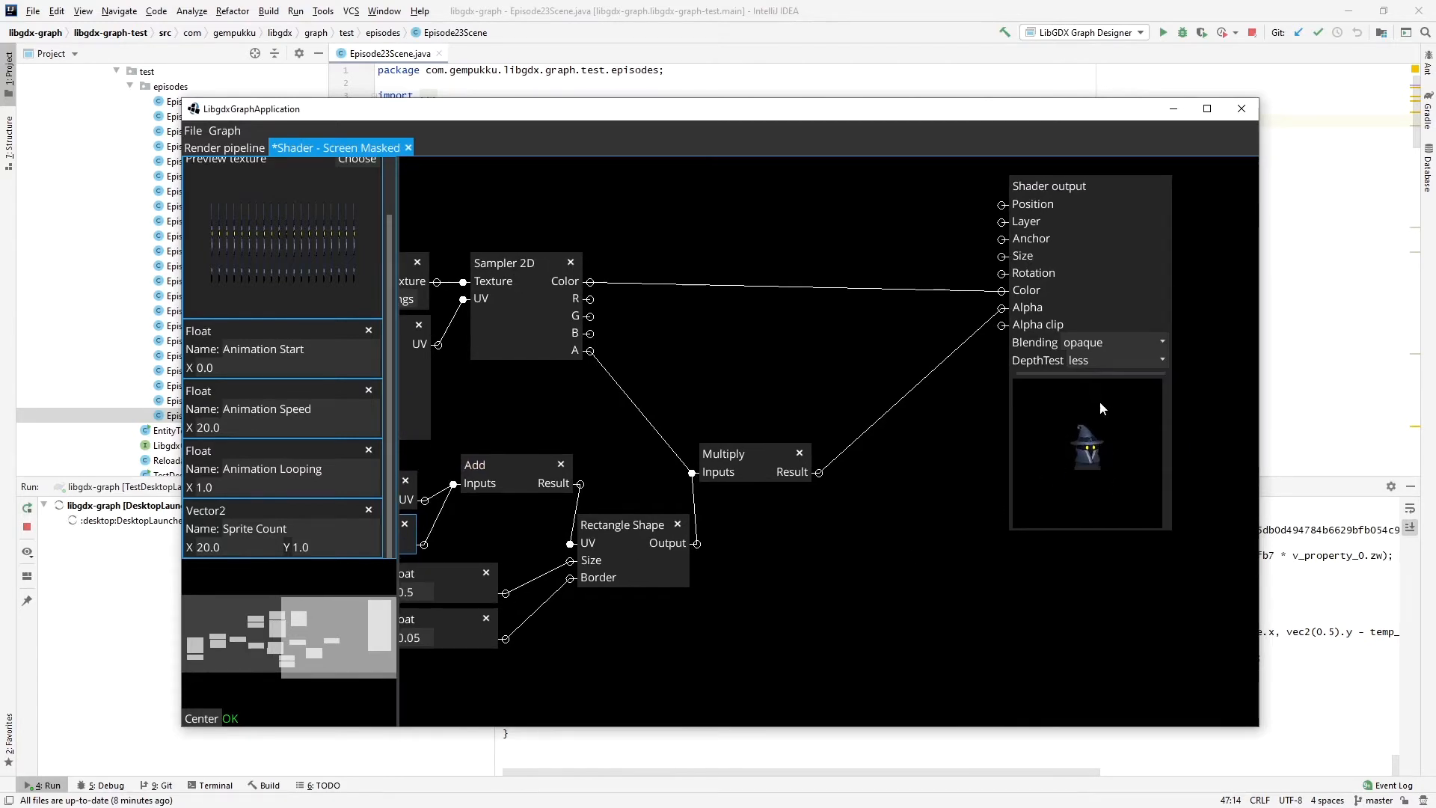
{"action": "left_click_drag", "start_coordinate": [629, 522], "coordinate": [647, 526]}
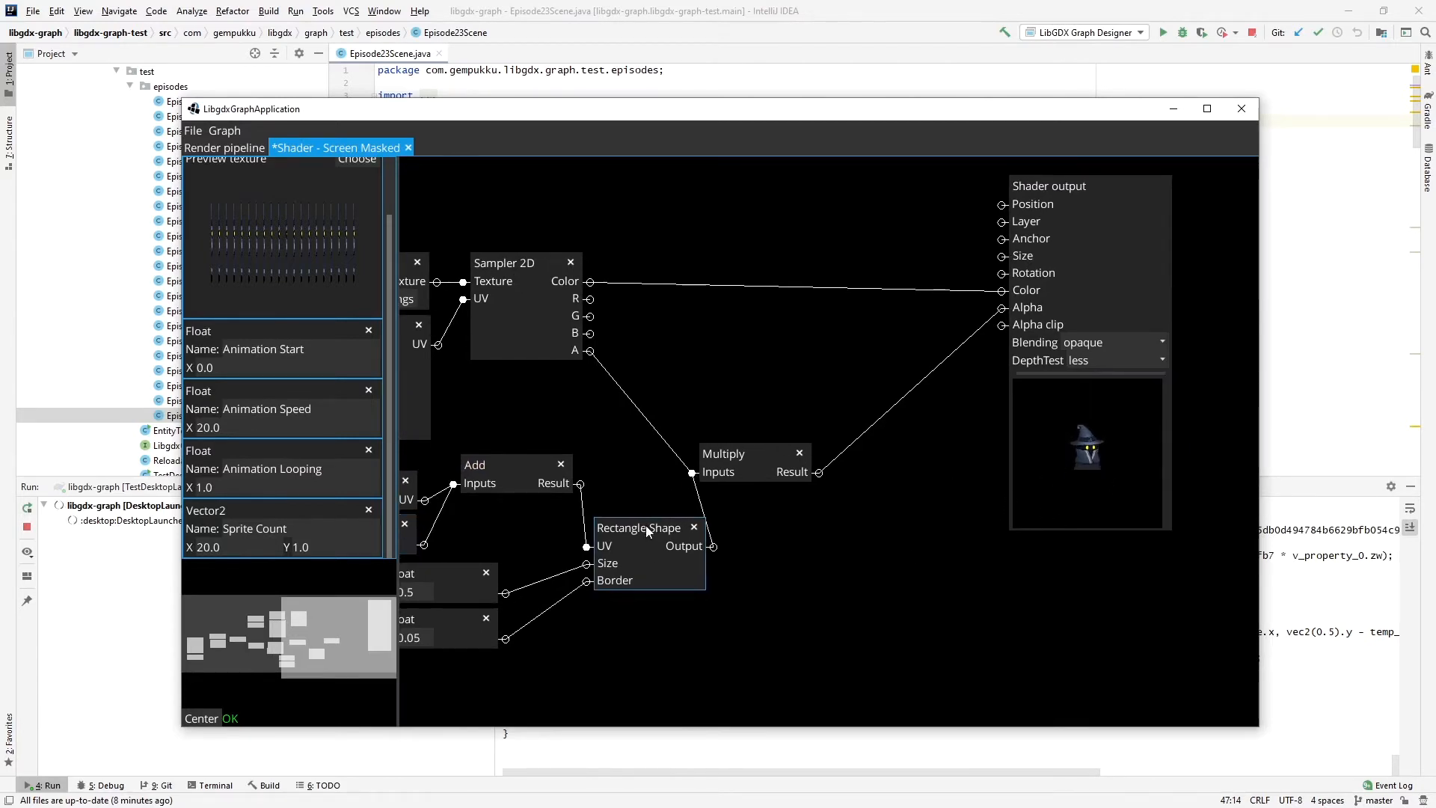
{"action": "left_click_drag", "start_coordinate": [737, 458], "coordinate": [787, 446]}
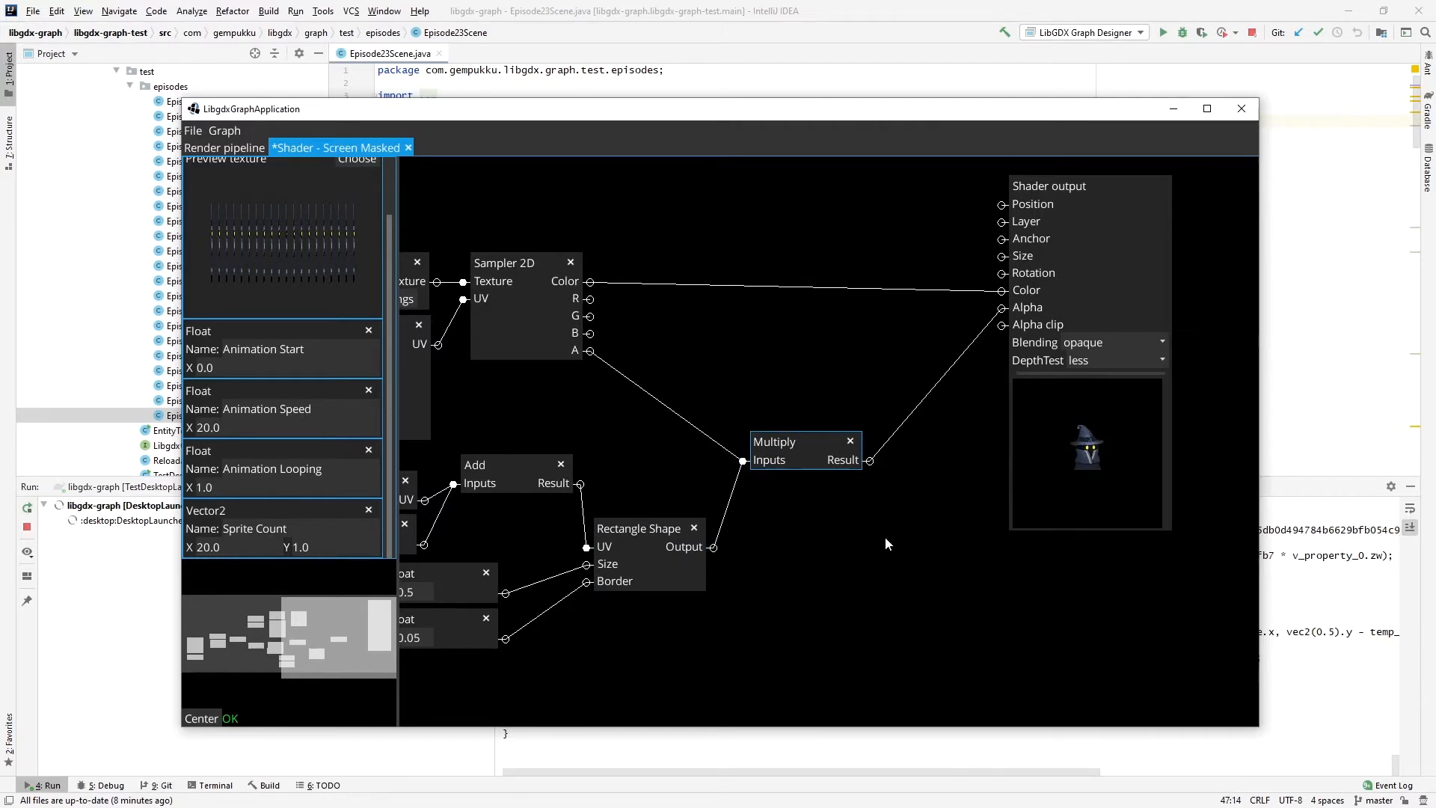
Add a Sprite Position node and place it in the empty area above the Sampler 2D node.
{"action": "left_click_drag", "start_coordinate": [885, 530], "coordinate": [888, 552]}
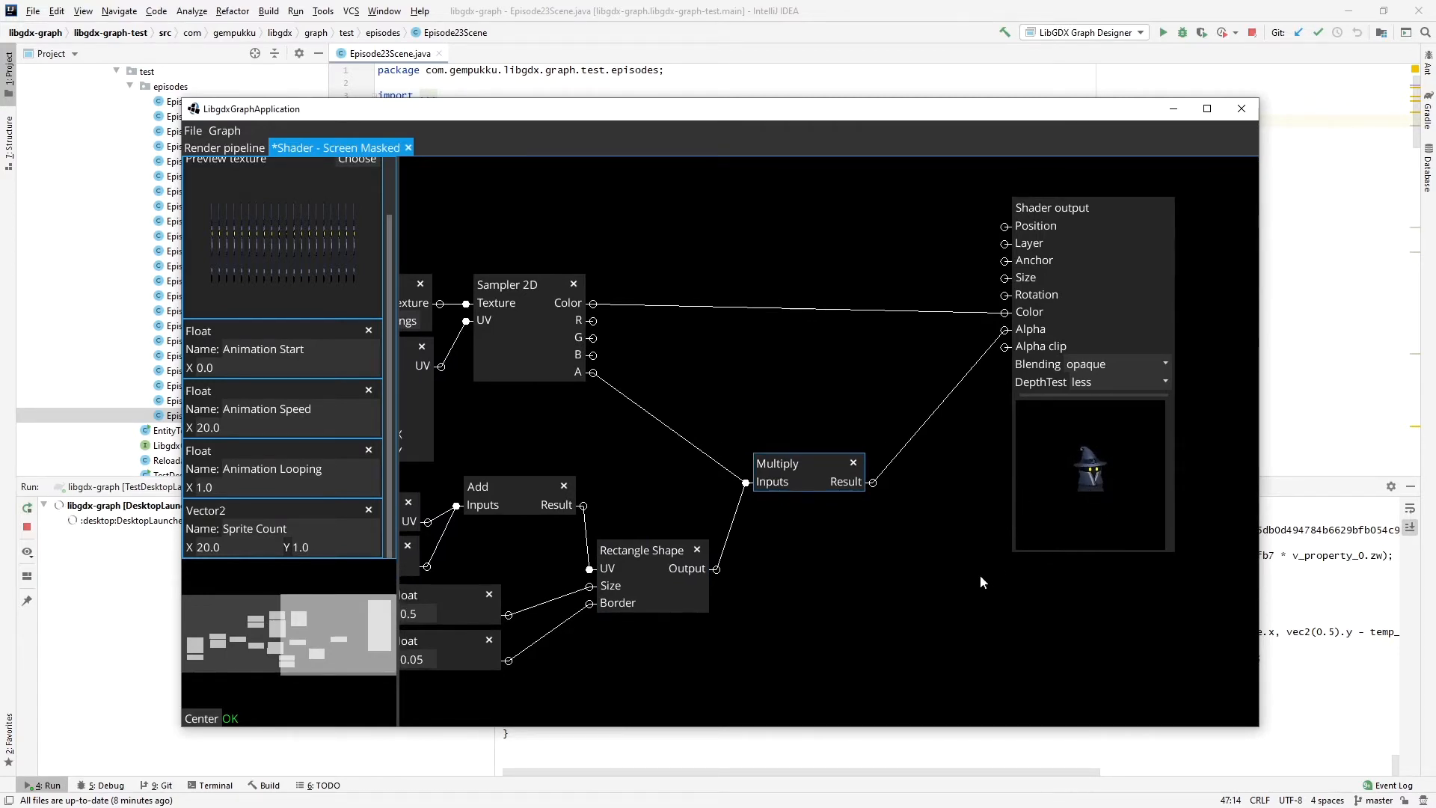
{"action": "left_click_drag", "start_coordinate": [827, 383], "coordinate": [828, 459]}
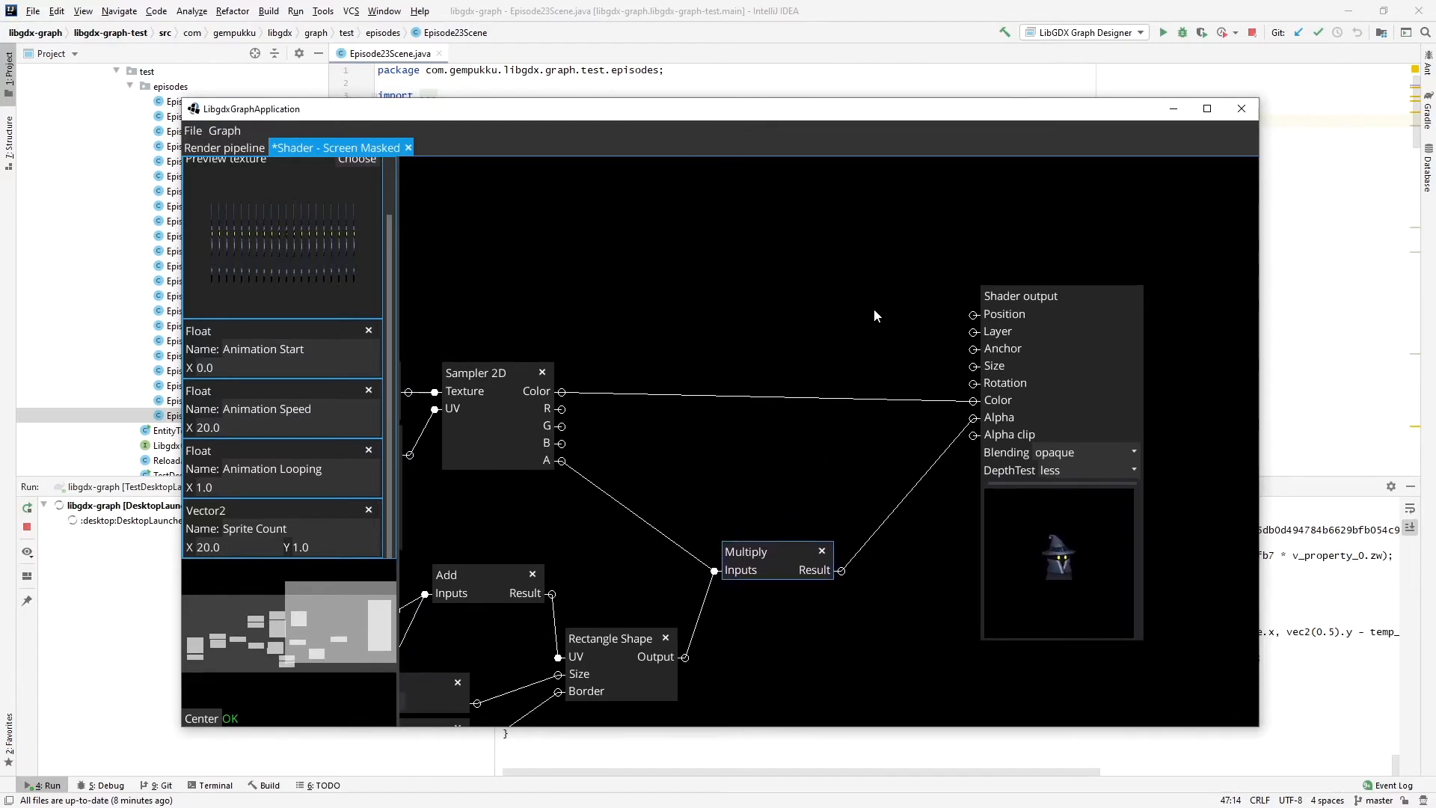
{"action": "left_click_drag", "start_coordinate": [875, 310], "coordinate": [884, 359]}
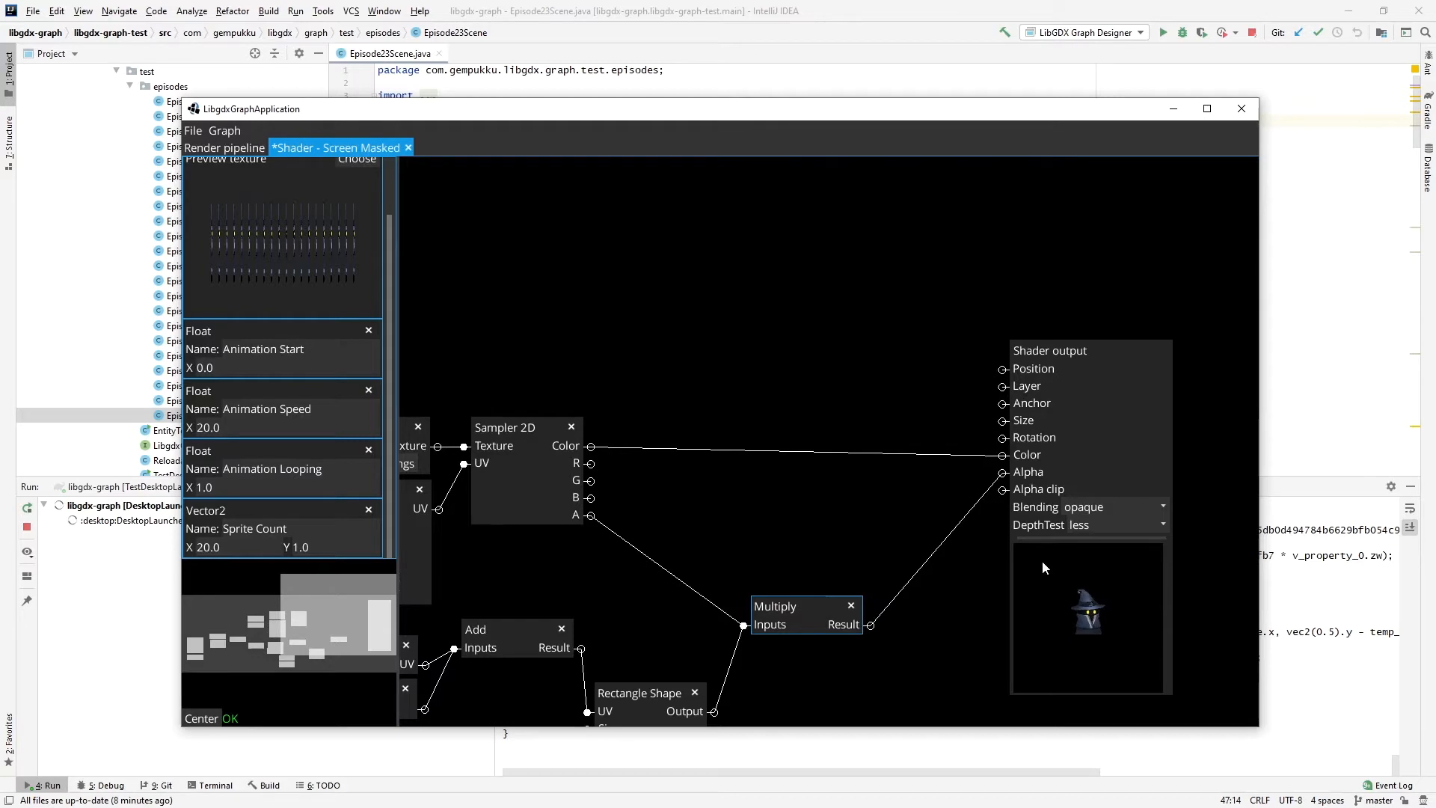
{"action": "right_click", "coordinate": [610, 215]}
{"action": "mouse_move", "coordinate": [621, 216]}
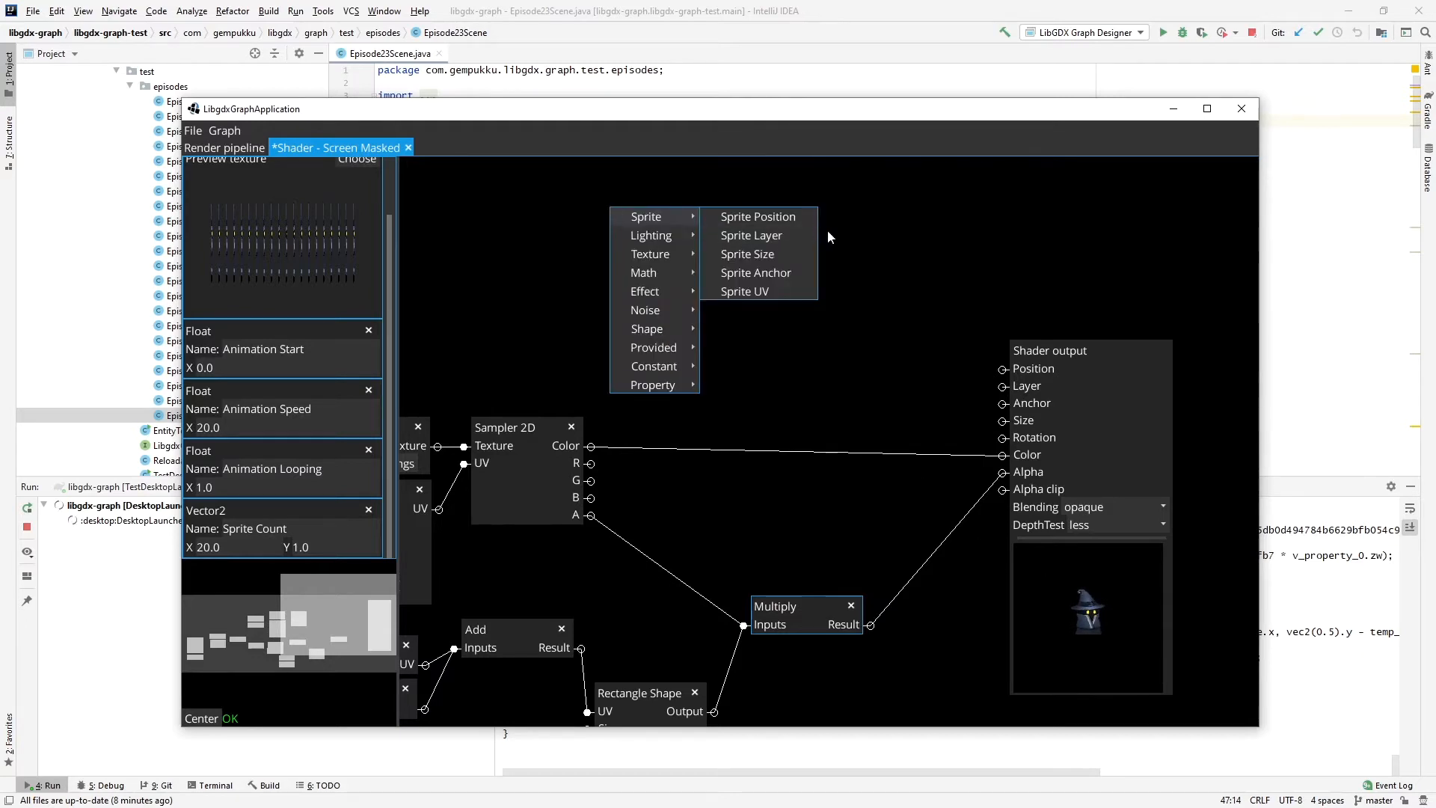
{"action": "left_click", "coordinate": [792, 218]}
{"action": "left_click_drag", "start_coordinate": [693, 198], "coordinate": [597, 217]}
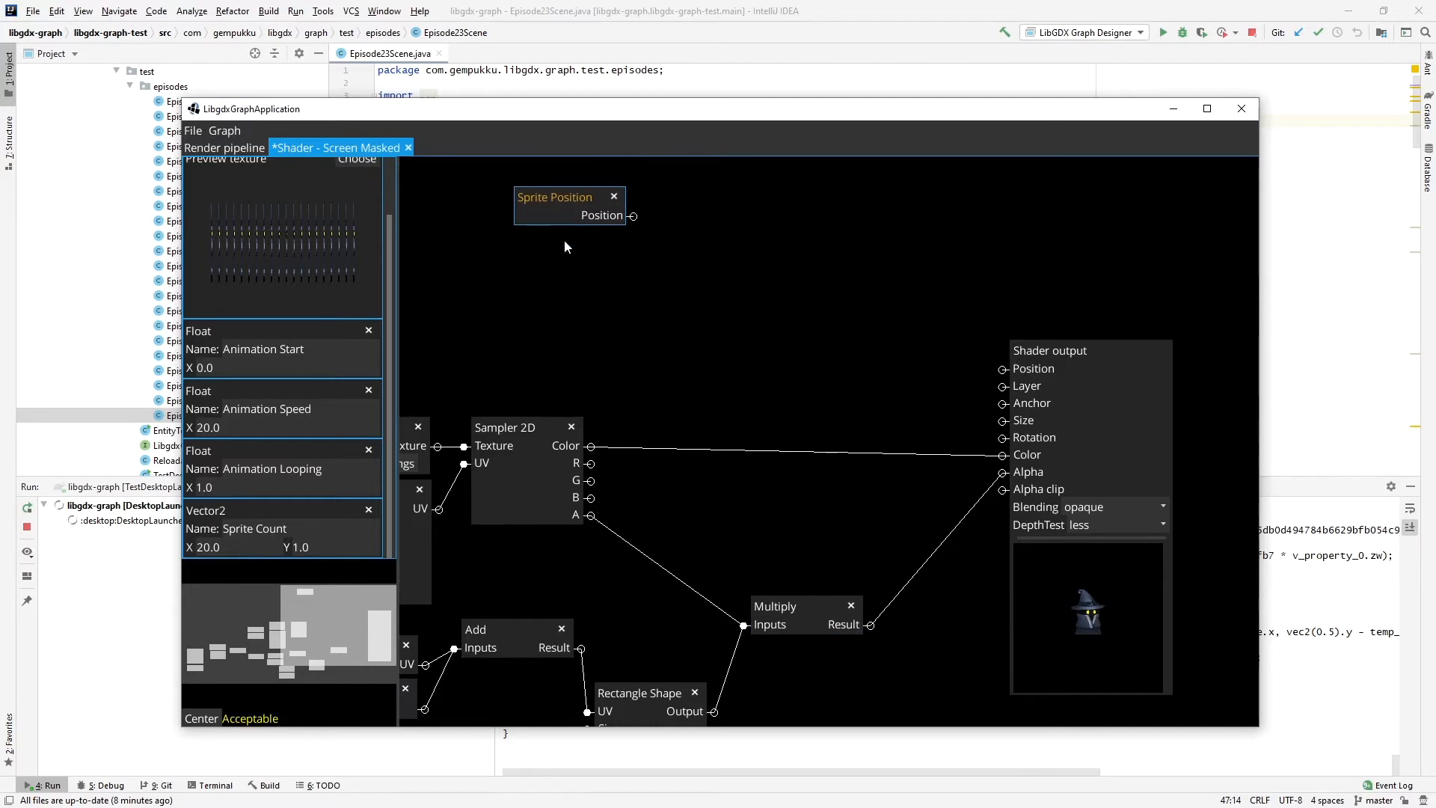
Add a Camera position node and place it between the Sprite Position and Sampler 2D nodes.
{"action": "right_click", "coordinate": [528, 274]}
{"action": "mouse_move", "coordinate": [528, 276]}
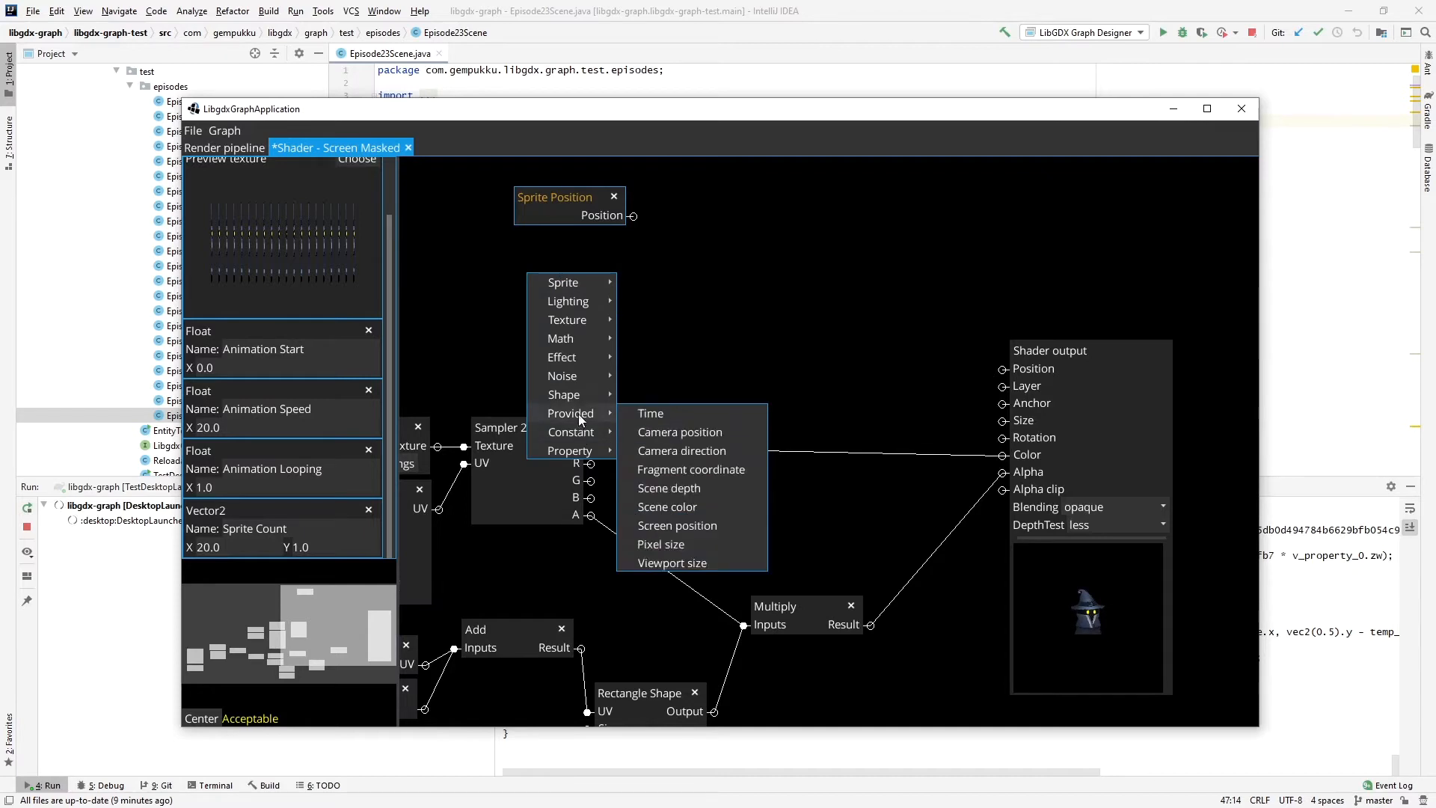
{"action": "mouse_move", "coordinate": [578, 396]}
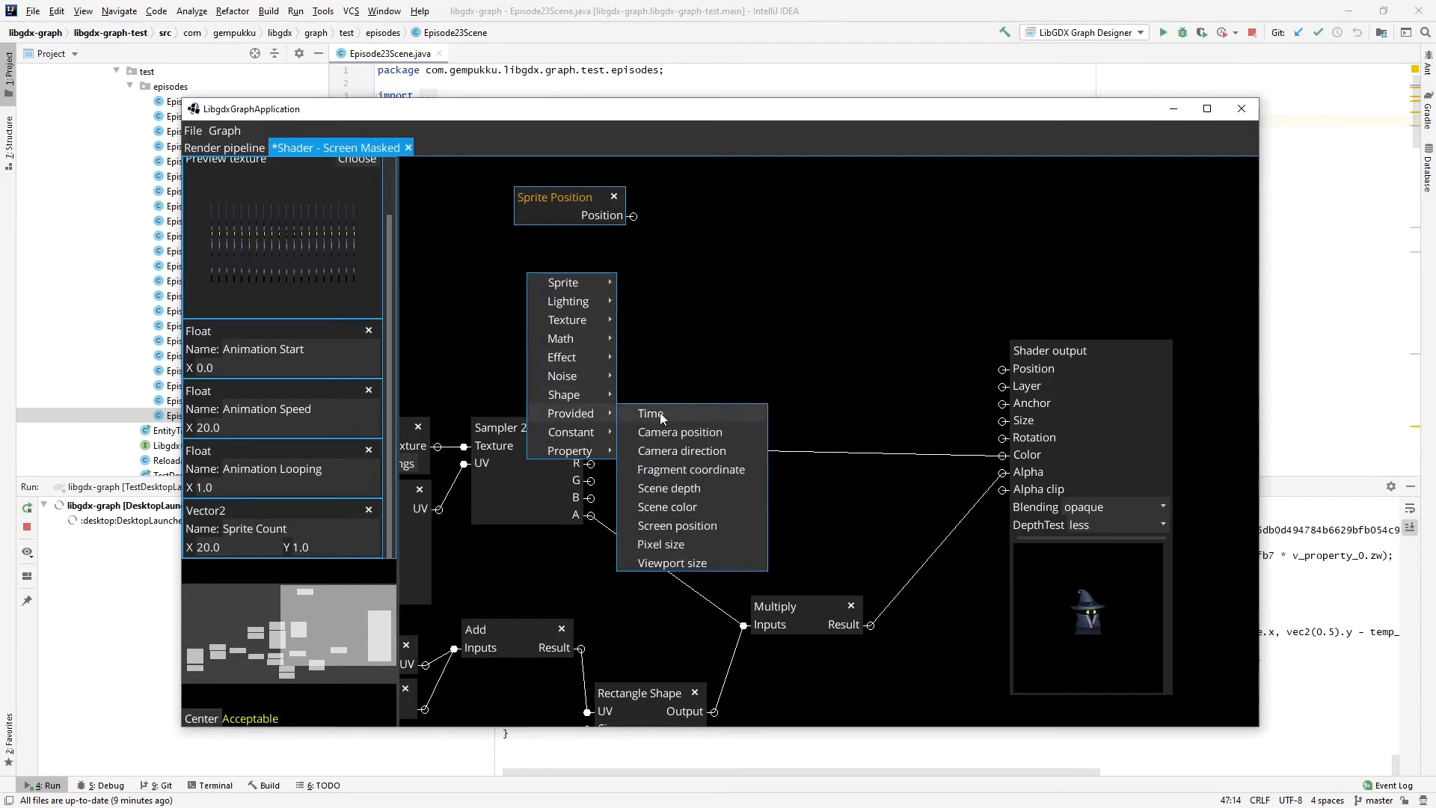
{"action": "left_click", "coordinate": [669, 433]}
{"action": "left_click_drag", "start_coordinate": [581, 246], "coordinate": [518, 301]}
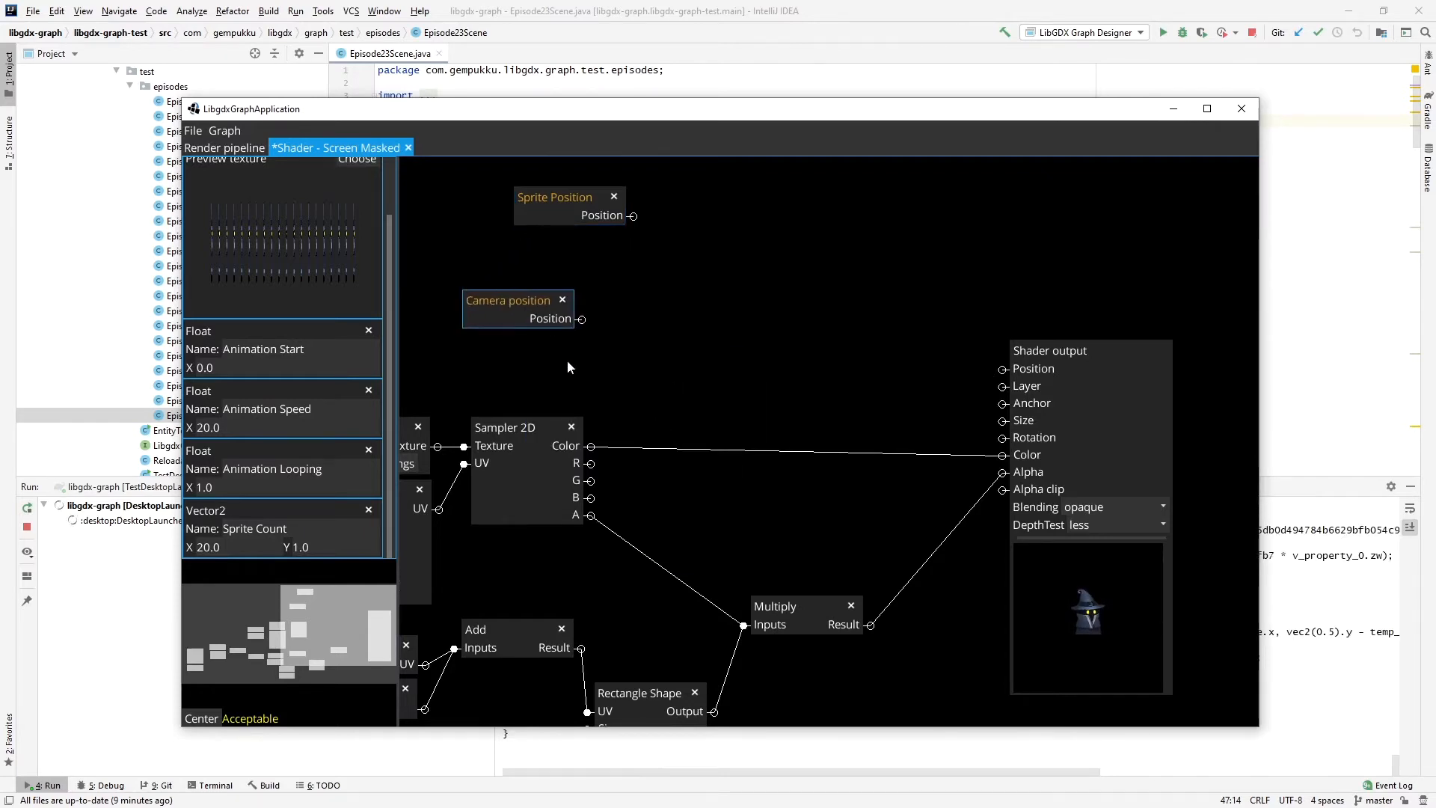
Add a Split node beside the Camera position node and connect the camera's Position output to its Input.
{"action": "right_click", "coordinate": [585, 351]}
{"action": "mouse_move", "coordinate": [642, 417]}
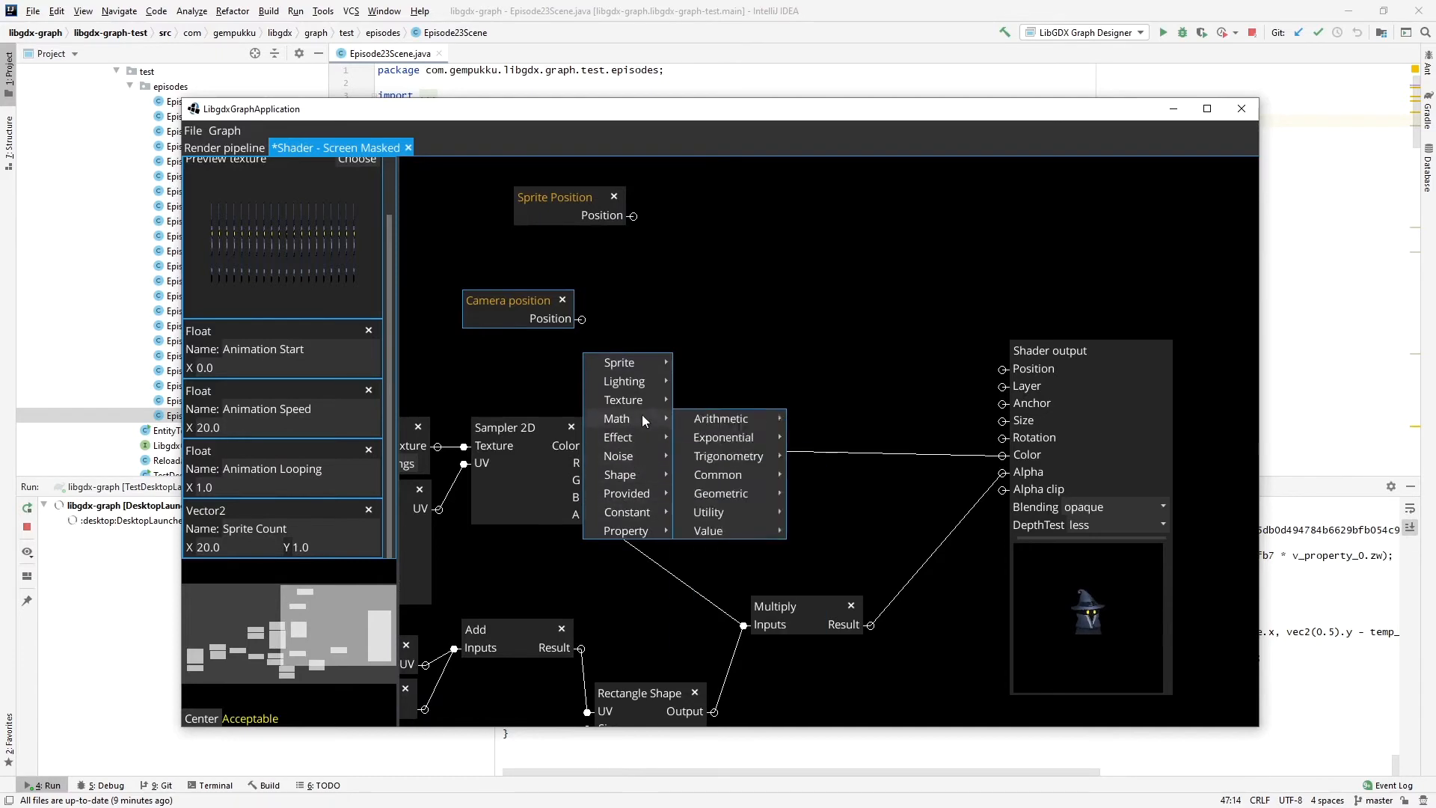
{"action": "mouse_move", "coordinate": [760, 525]}
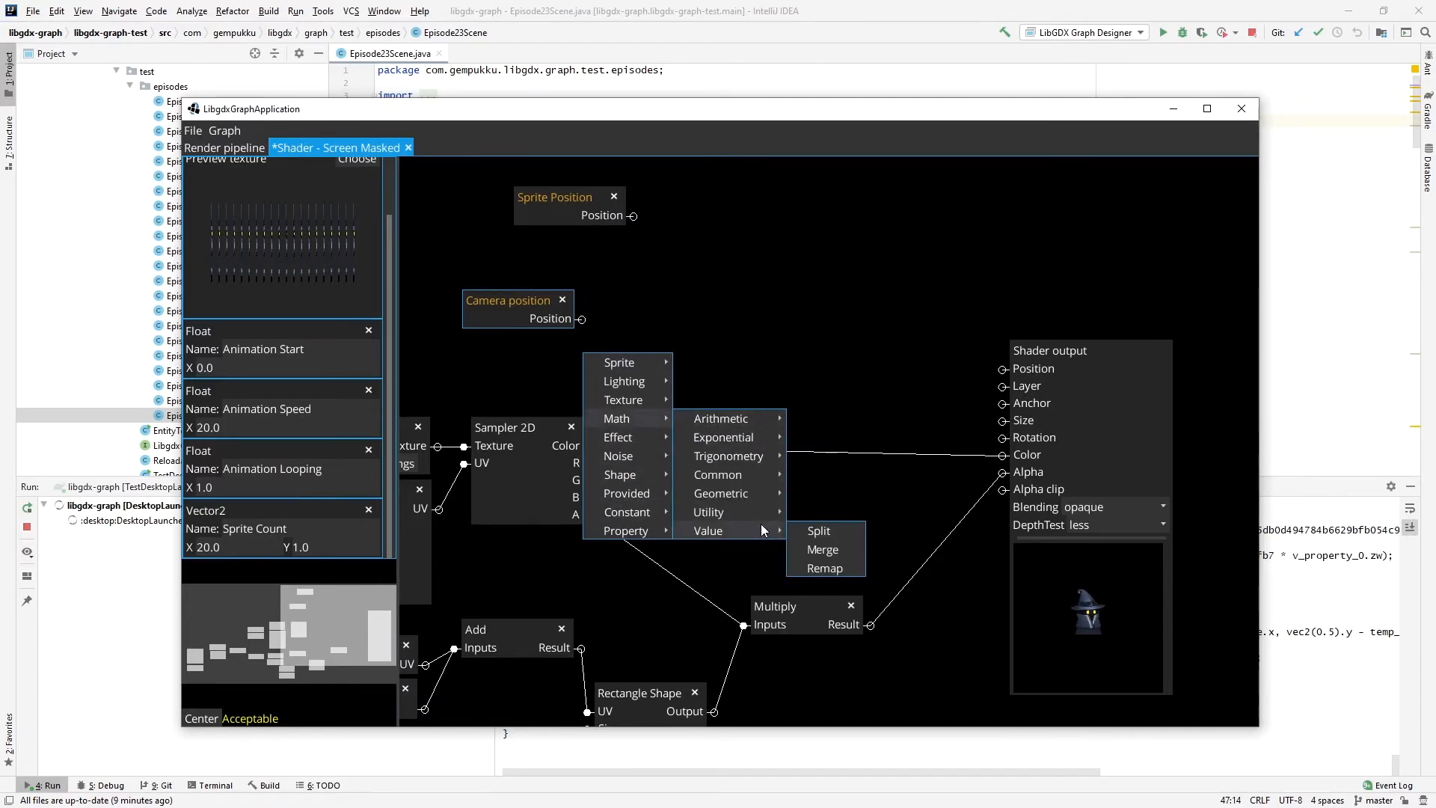
{"action": "left_click", "coordinate": [818, 531]}
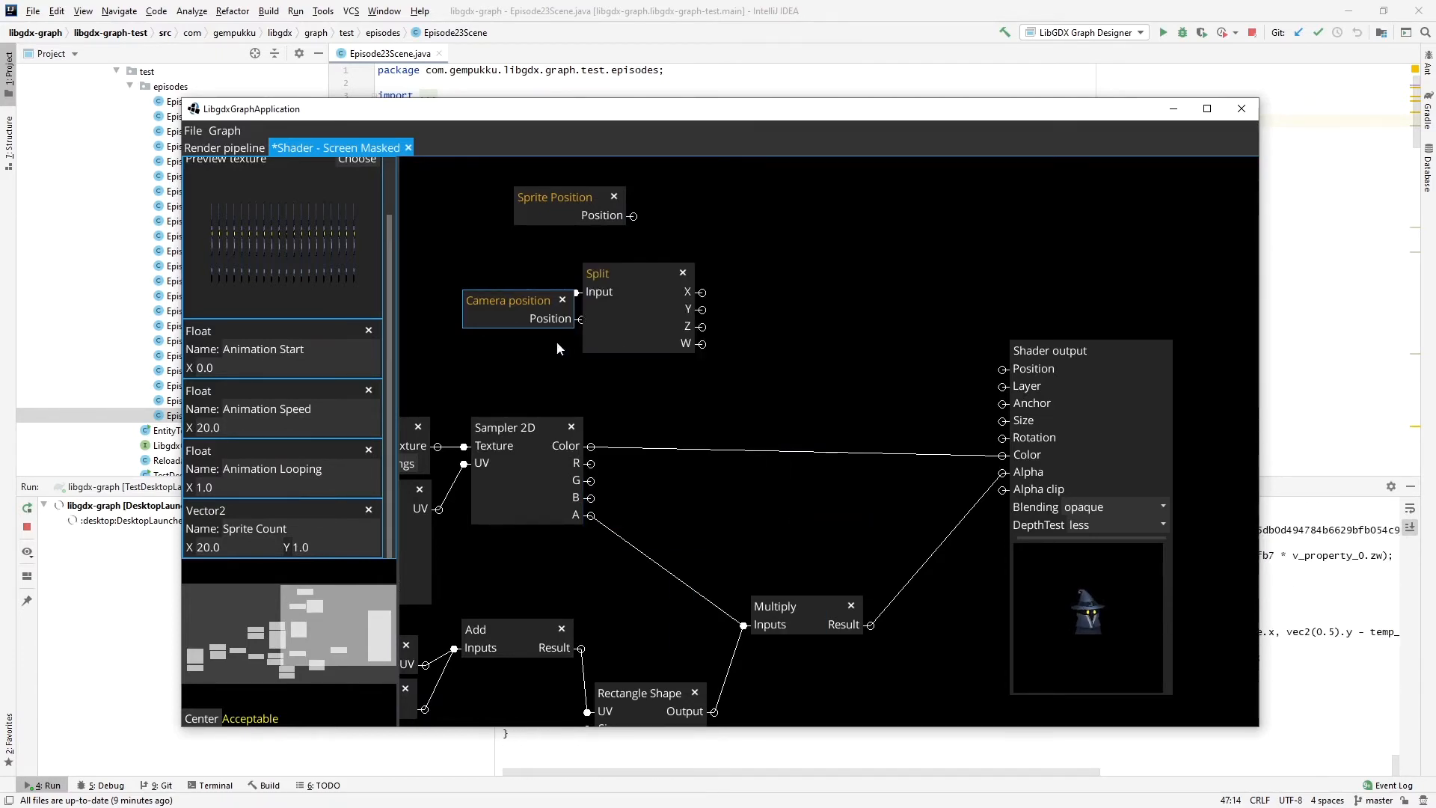
{"action": "left_click_drag", "start_coordinate": [604, 264], "coordinate": [630, 300]}
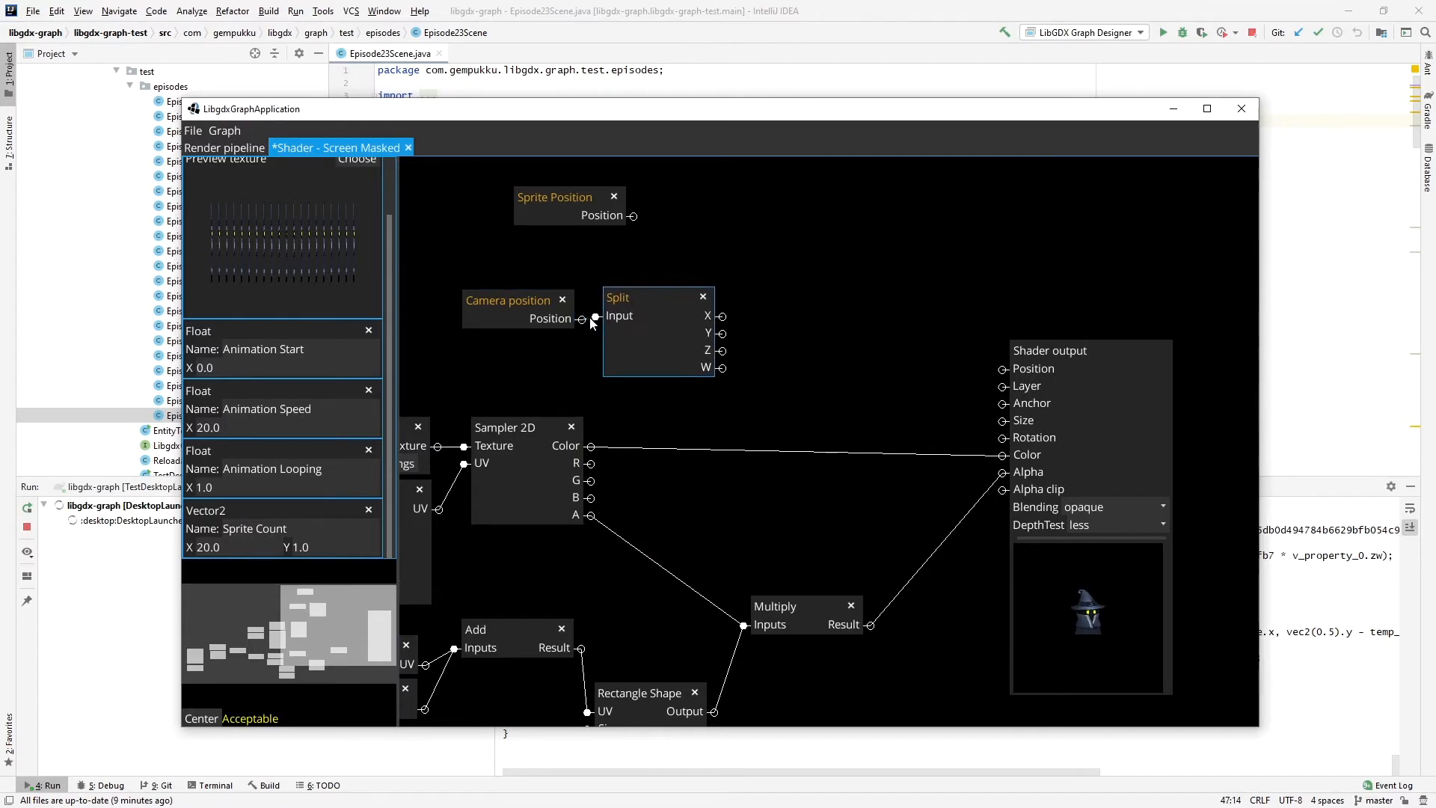
Add a Merge node beside the Split node and connect the Split's X and Y outputs to the matching Merge inputs.
{"action": "right_click", "coordinate": [758, 341]}
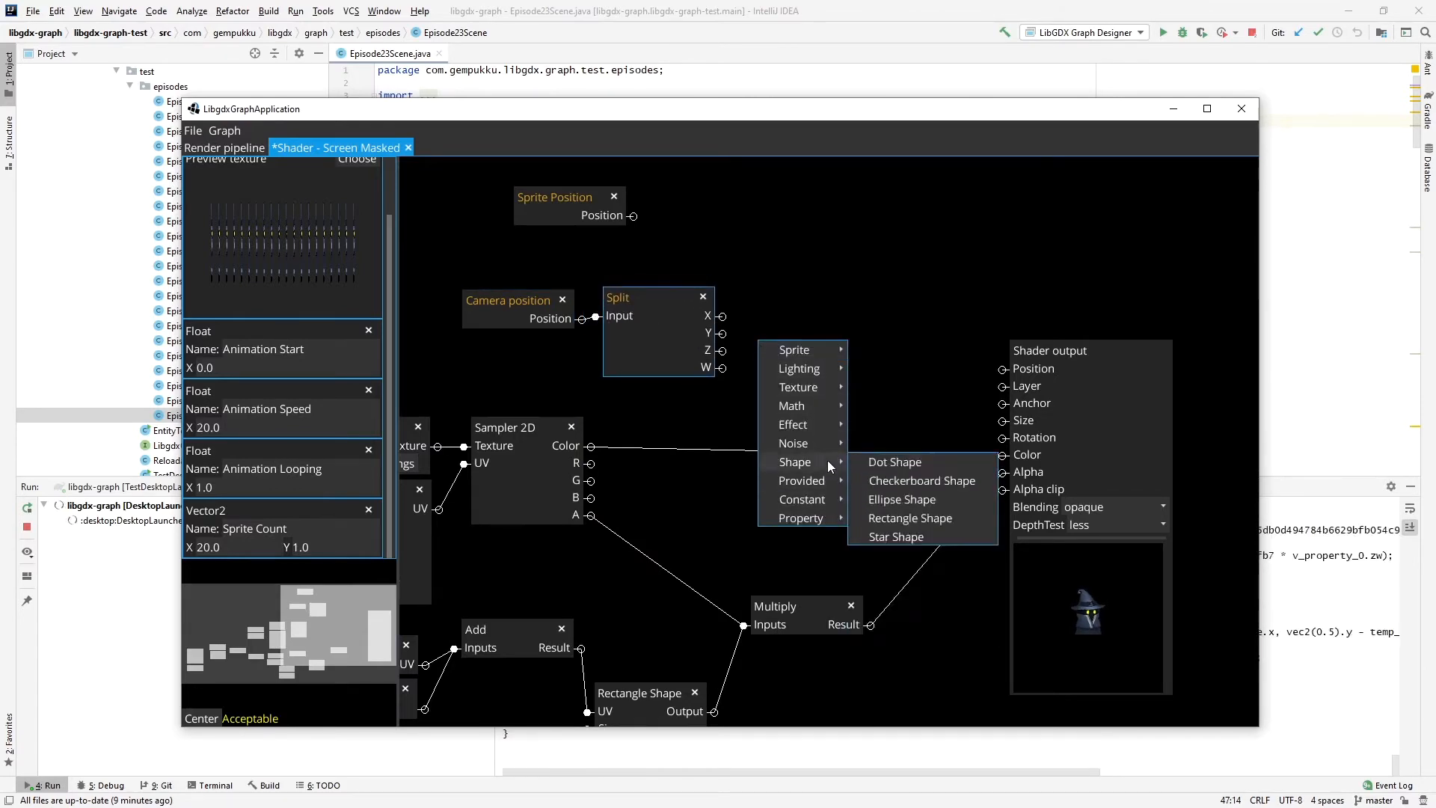
{"action": "mouse_move", "coordinate": [843, 407]}
{"action": "mouse_move", "coordinate": [887, 517]}
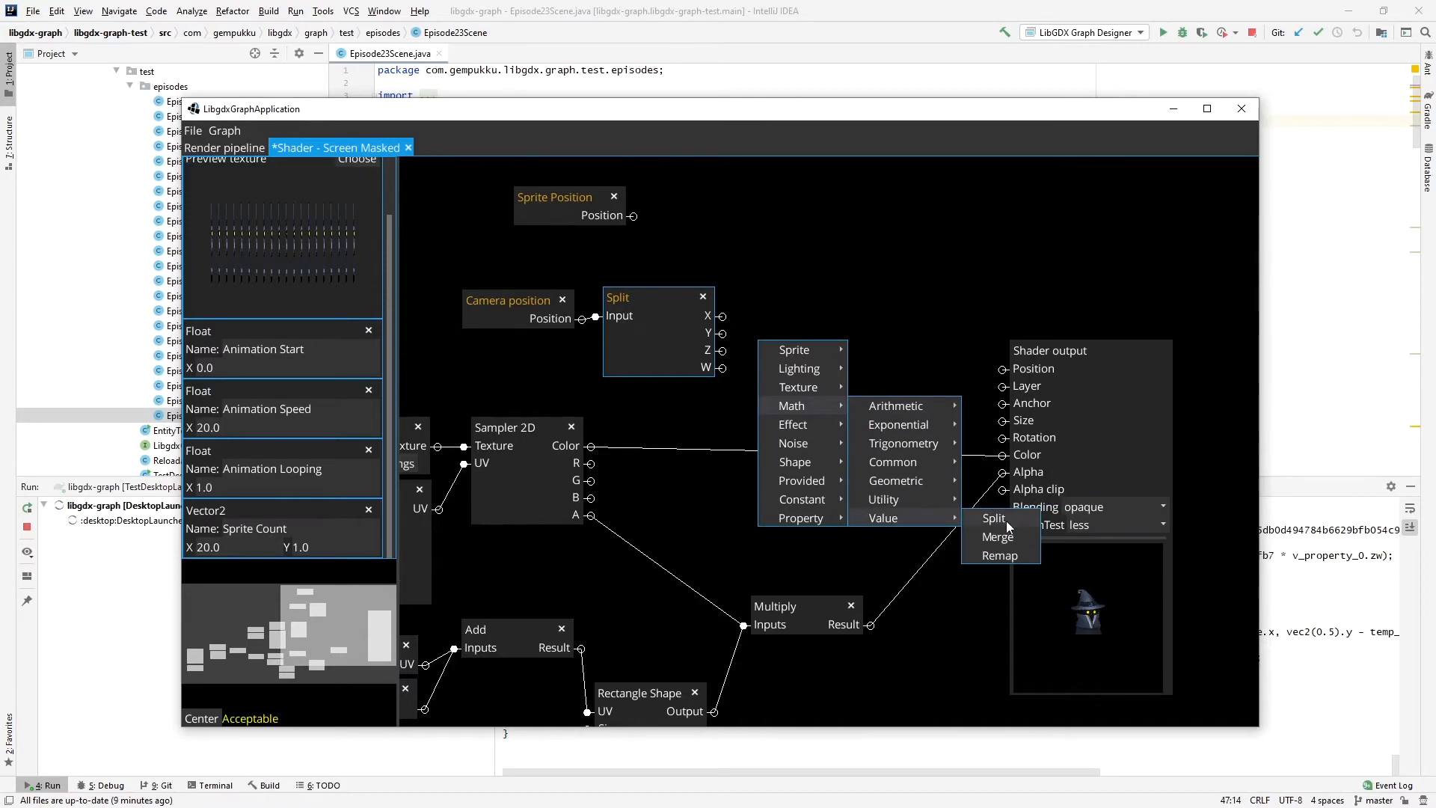
{"action": "left_click", "coordinate": [988, 536]}
{"action": "left_click_drag", "start_coordinate": [722, 316], "coordinate": [770, 301]}
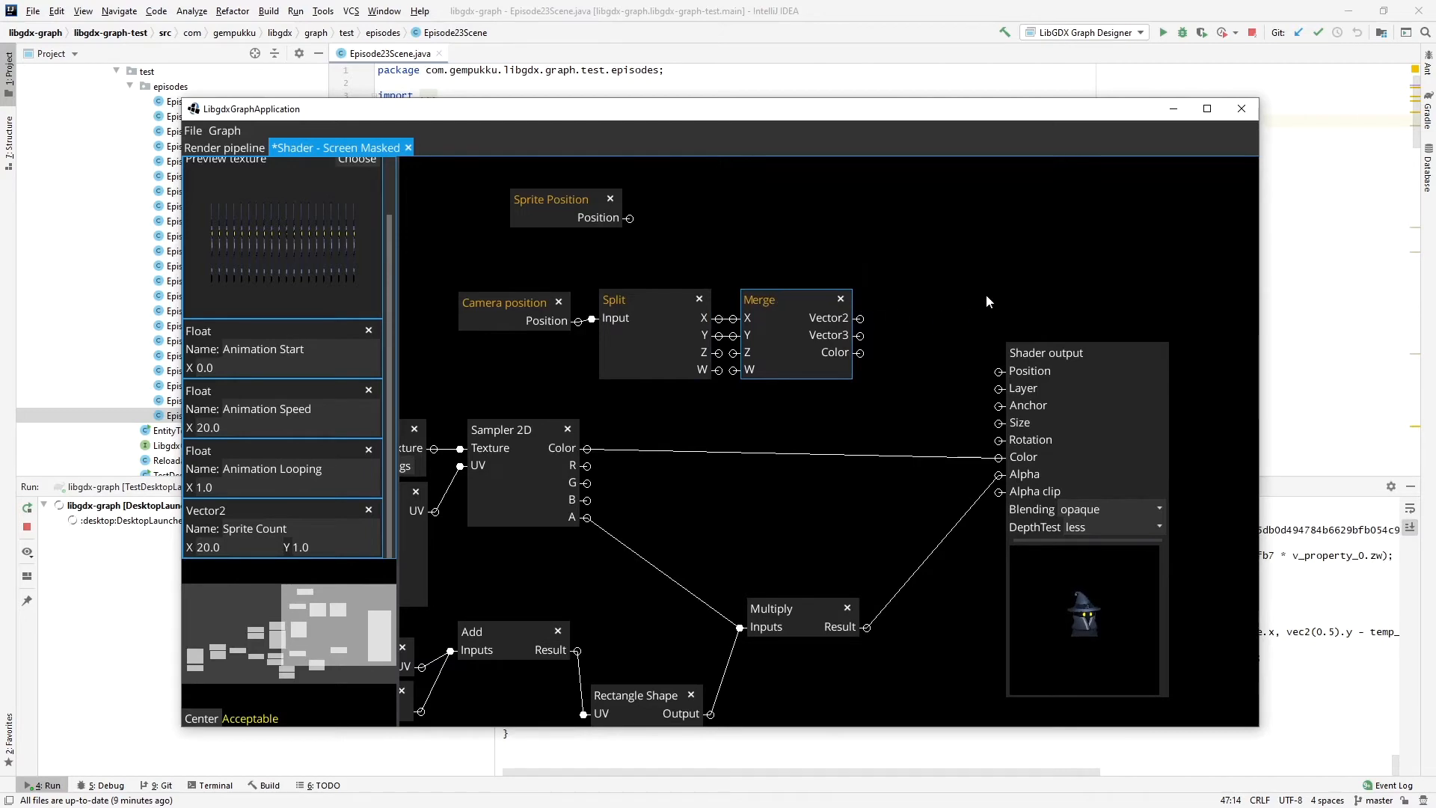
Add an Add node for the Merge Vector2 output and the Sprite Position, and connect its result to the shader output's Position.
{"action": "left_click_drag", "start_coordinate": [986, 301], "coordinate": [910, 328]}
{"action": "right_click", "coordinate": [903, 299]}
{"action": "mouse_move", "coordinate": [991, 361]}
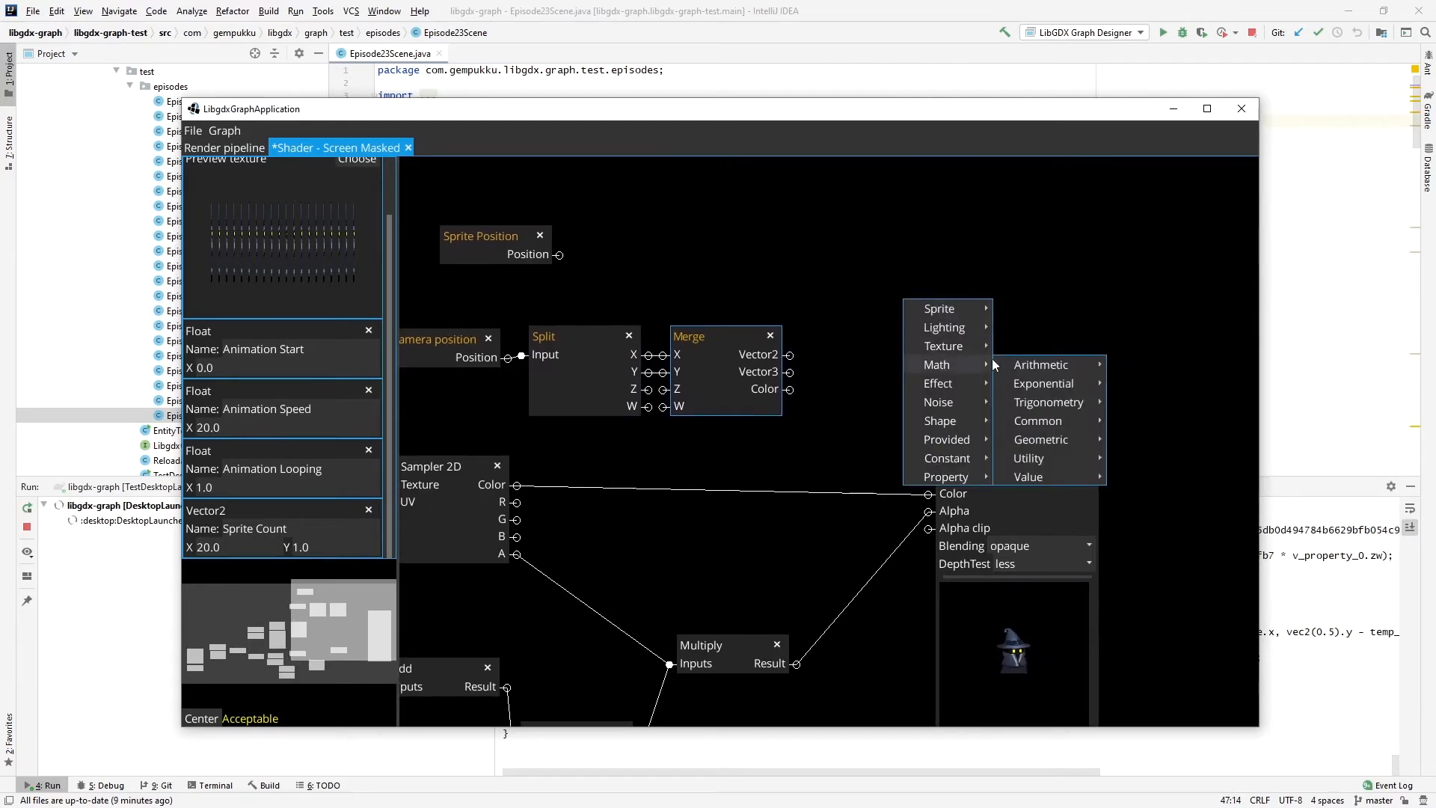
{"action": "left_click", "coordinate": [1129, 365]}
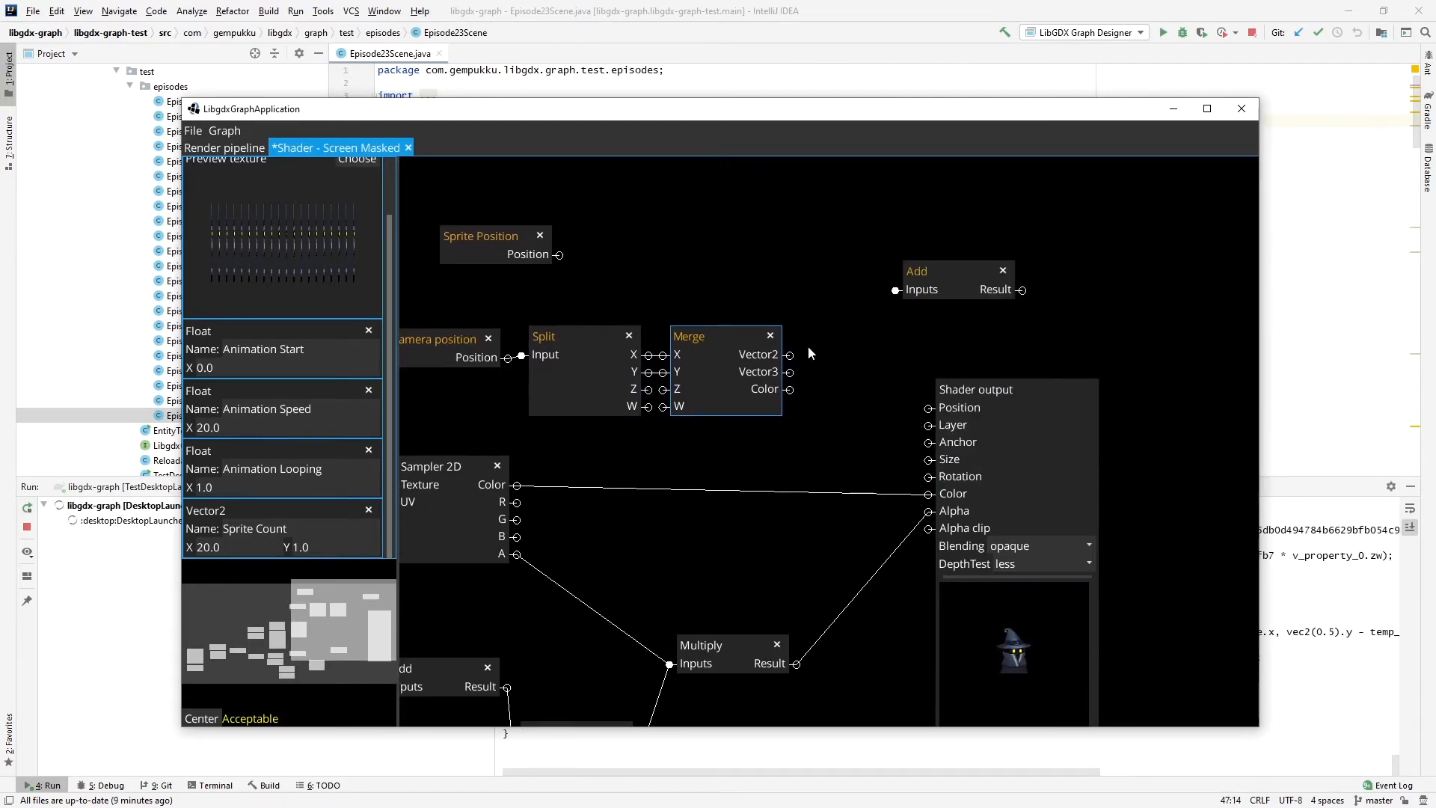
{"action": "left_click_drag", "start_coordinate": [790, 355], "coordinate": [896, 291]}
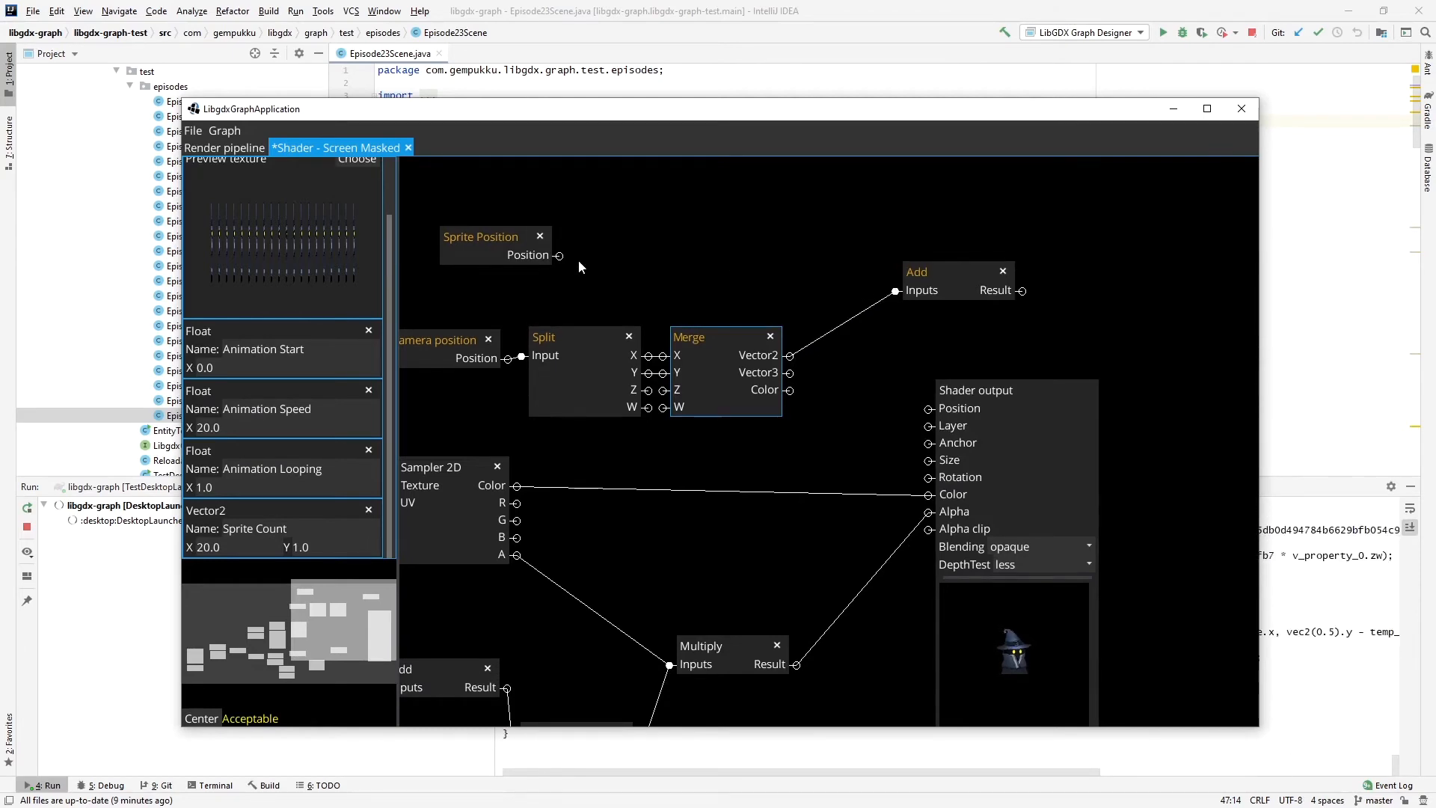
{"action": "left_click_drag", "start_coordinate": [559, 255], "coordinate": [895, 291]}
{"action": "left_click_drag", "start_coordinate": [1025, 297], "coordinate": [929, 408]}
{"action": "left_click_drag", "start_coordinate": [916, 265], "coordinate": [832, 258]}
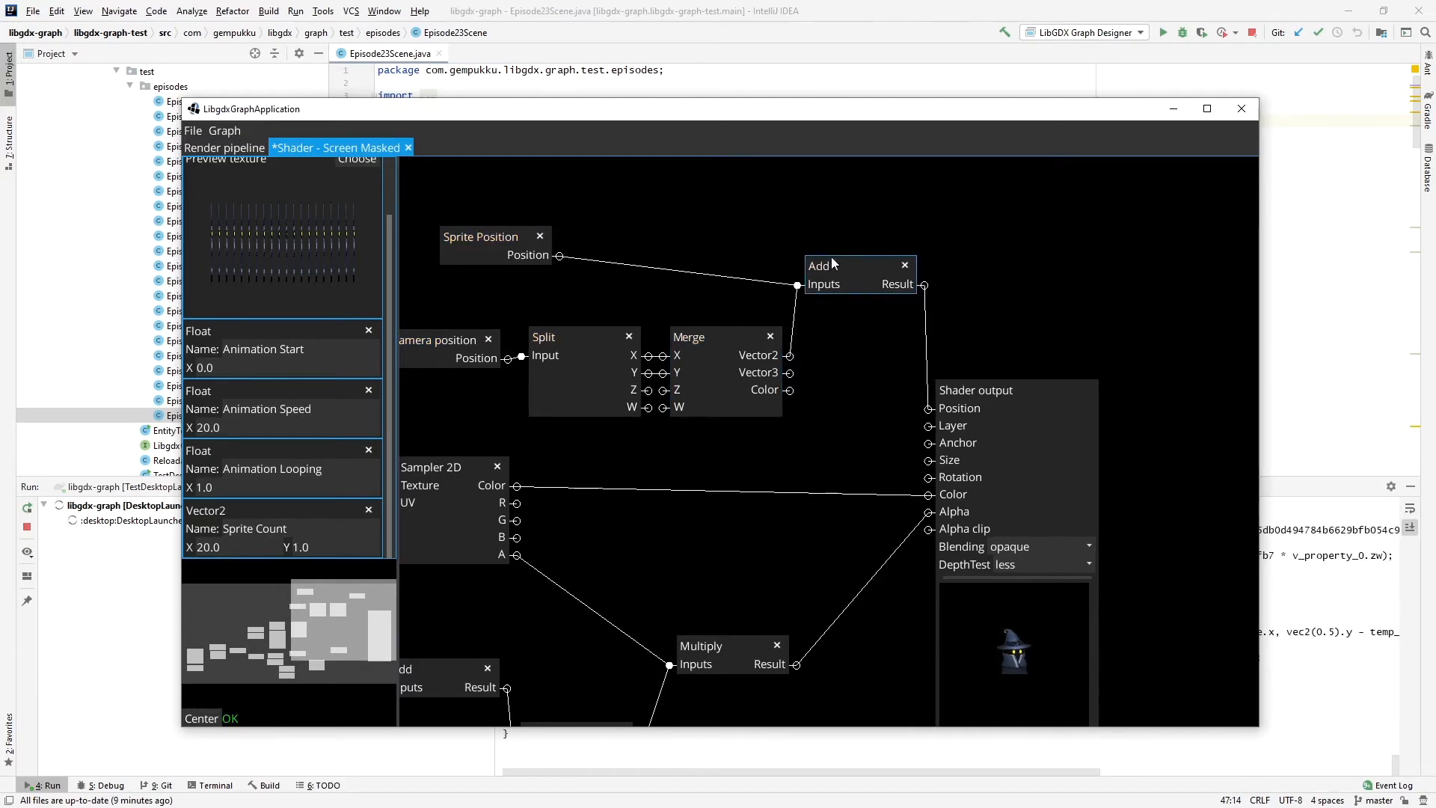
Save the shader graph, switch to the running ReloadableGraphTestApplication and reload it.
{"action": "key", "text": "ctrl+s"}
{"action": "key", "text": "alt+Tab"}
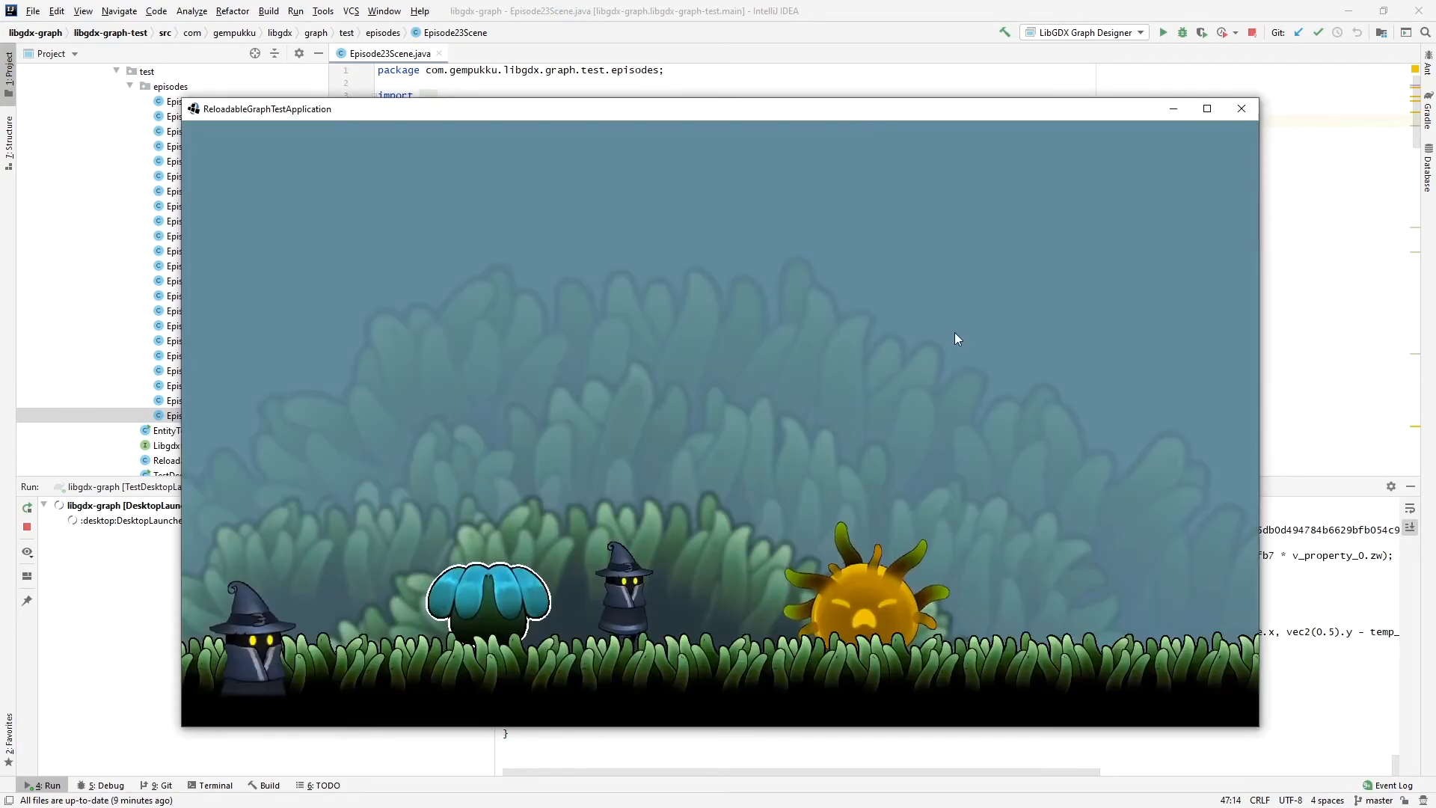
{"action": "key", "text": "r"}
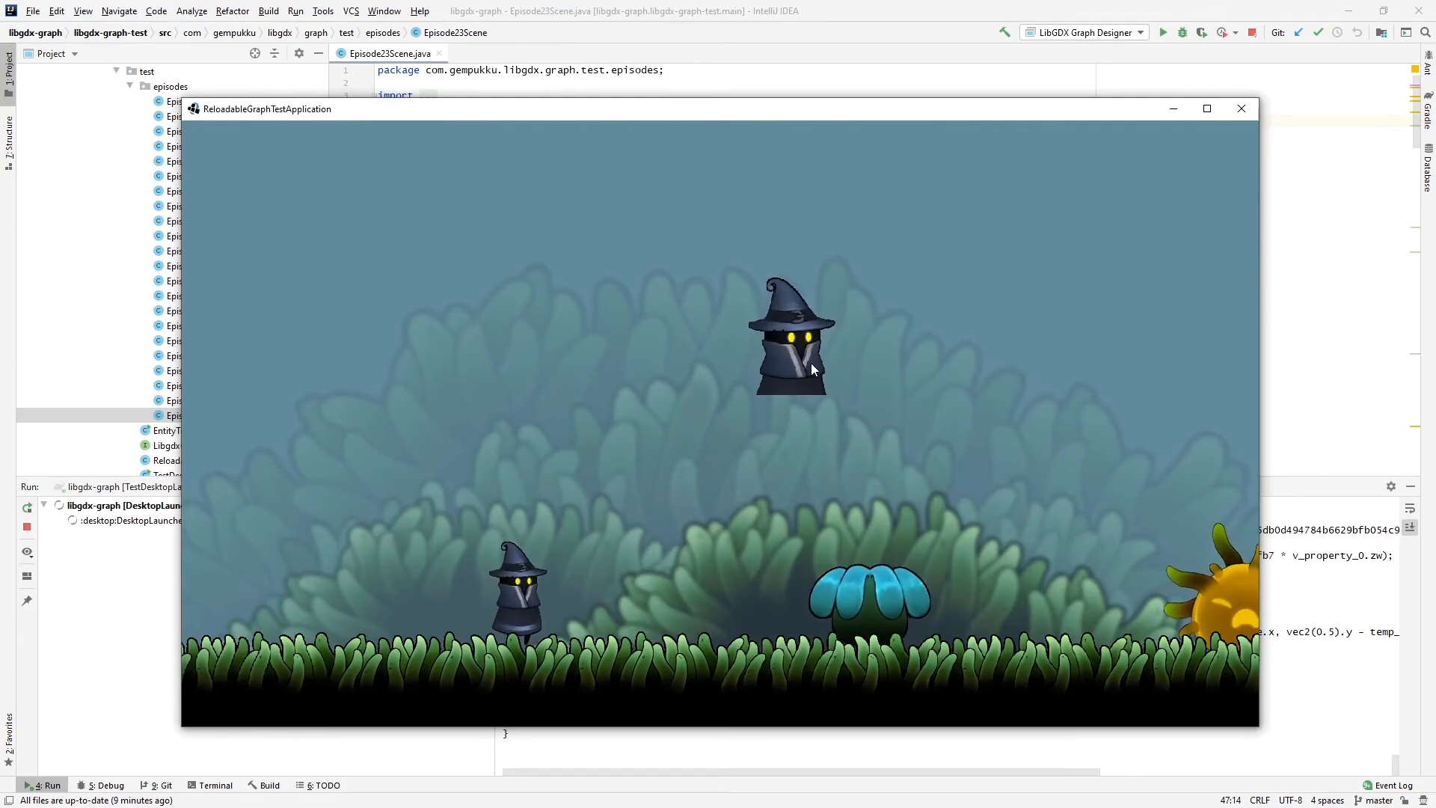
Walk the character right and left to check the screen-fixed wizard sprite, and return to the graph designer.
{"action": "key", "text": "Right"}
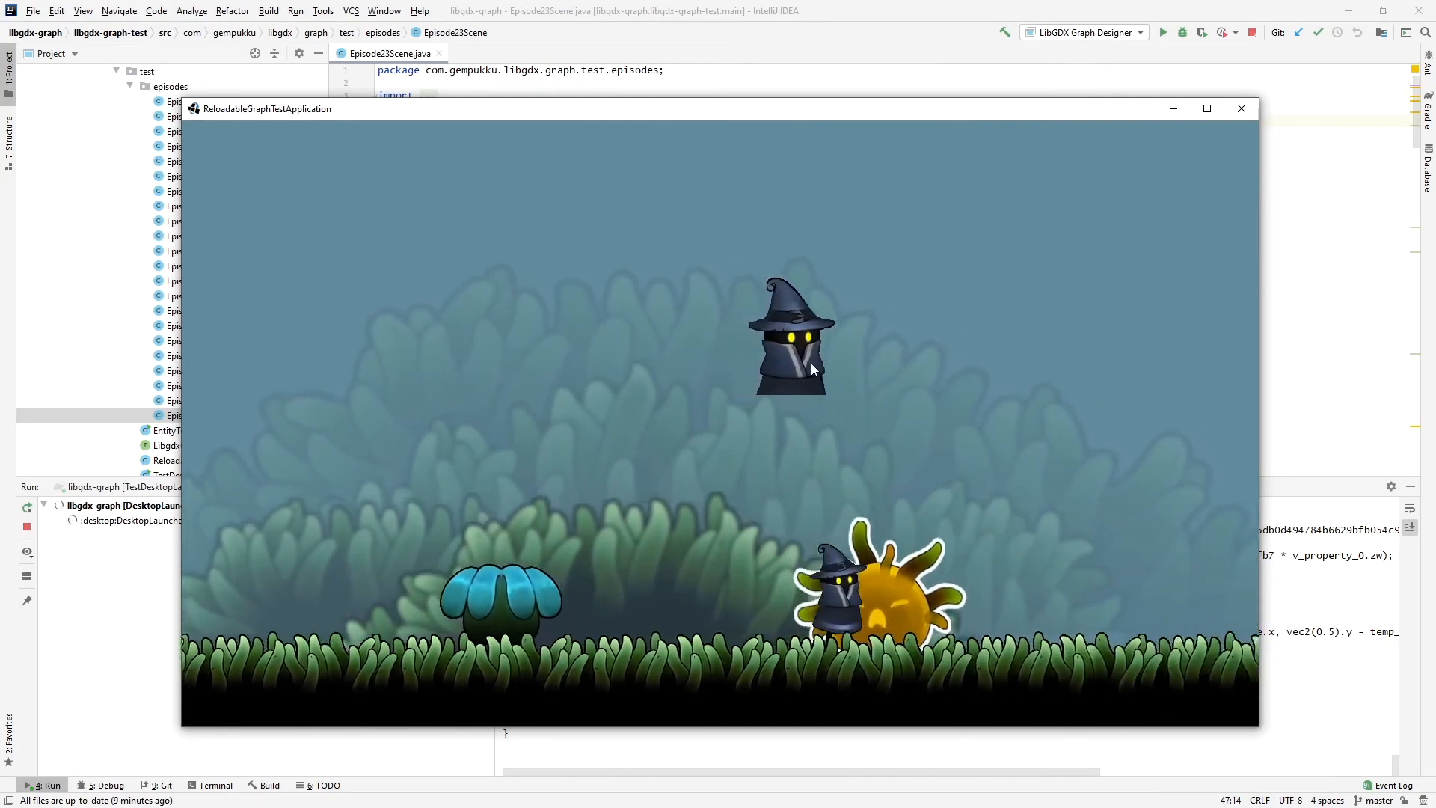
{"action": "key", "text": "Left"}
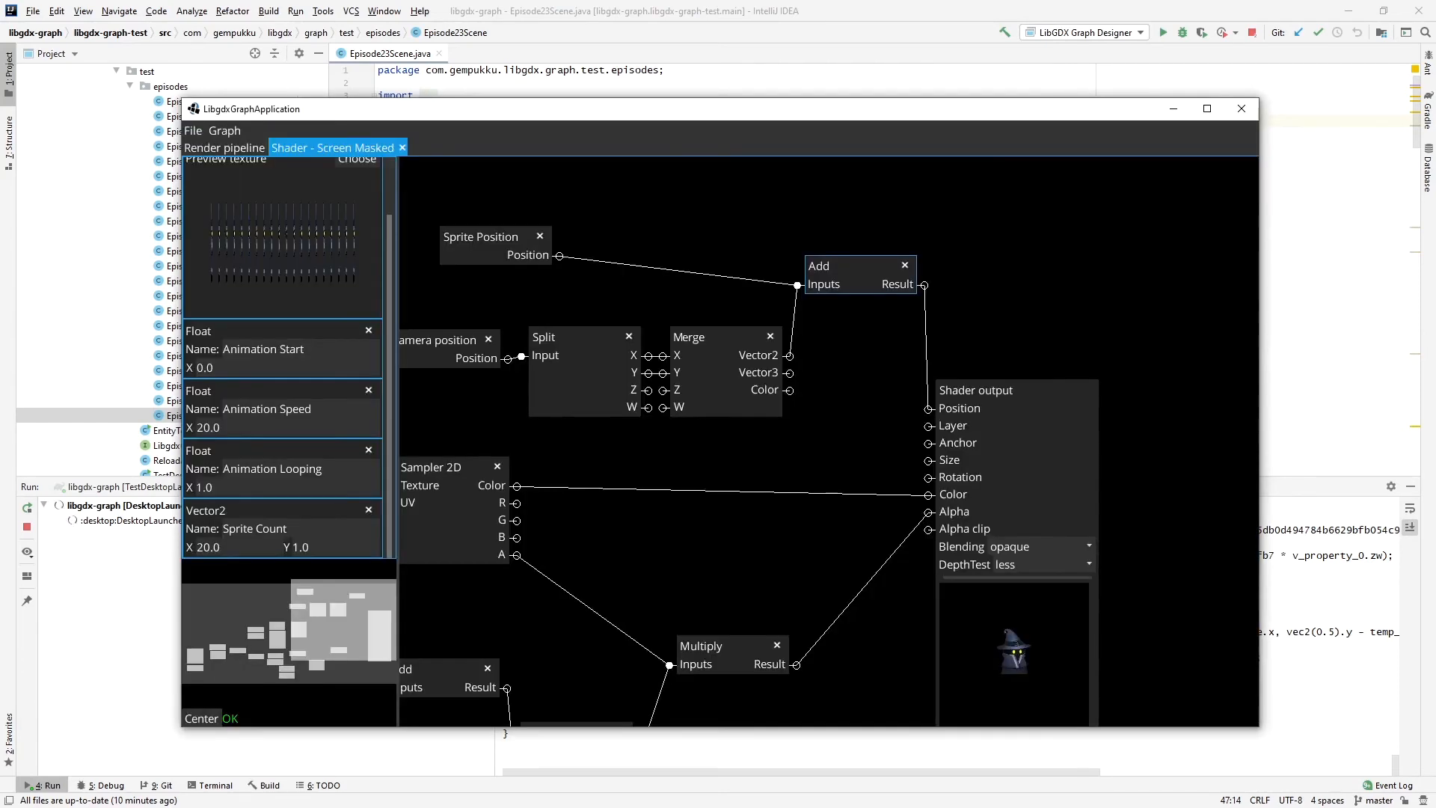
{"action": "left_click_drag", "start_coordinate": [587, 223], "coordinate": [762, 335]}
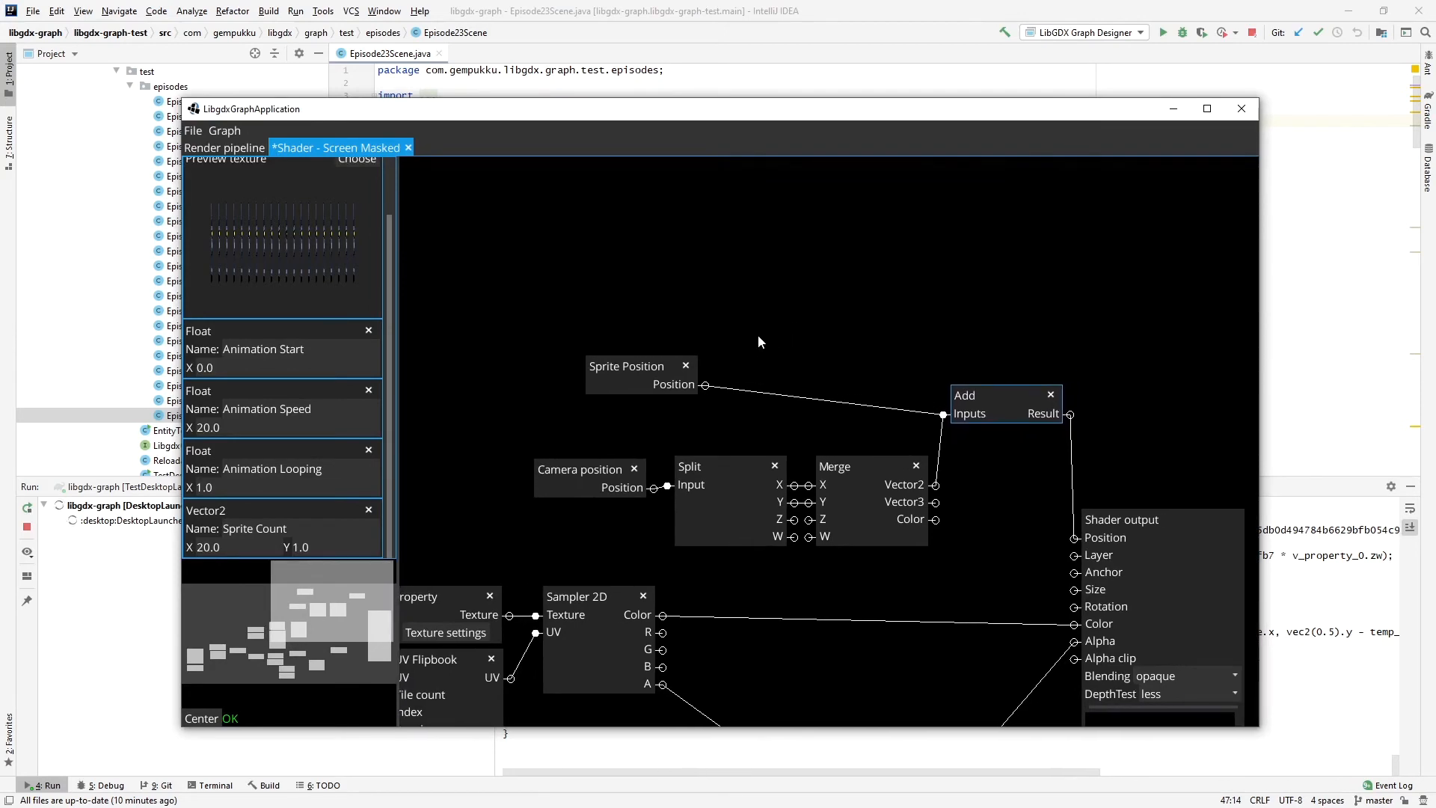
Move the Sprite Position node next to the Add node and place a Viewport size node above it.
{"action": "left_click_drag", "start_coordinate": [647, 366], "coordinate": [855, 389]}
{"action": "right_click", "coordinate": [797, 312]}
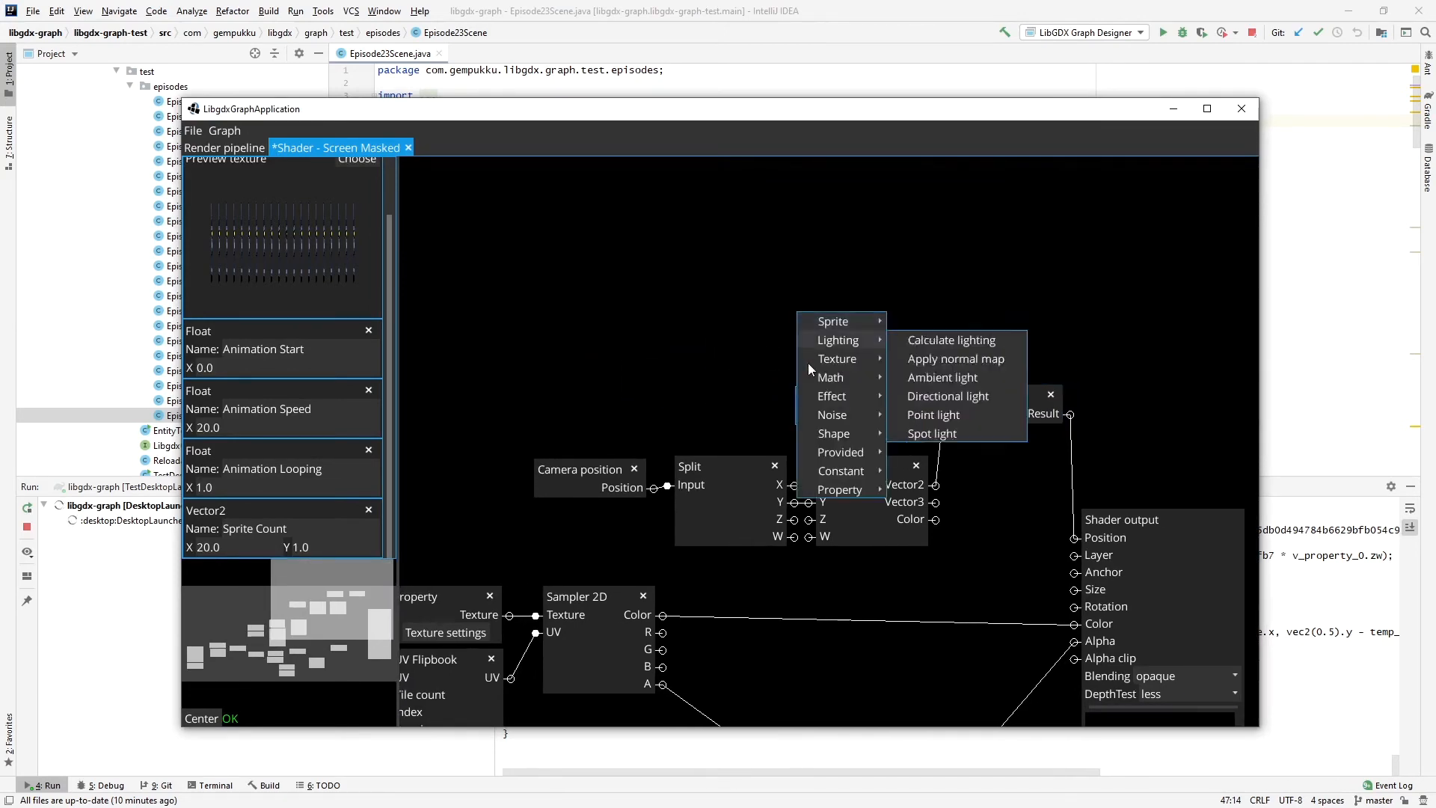
{"action": "mouse_move", "coordinate": [843, 452]}
{"action": "left_click", "coordinate": [938, 601]}
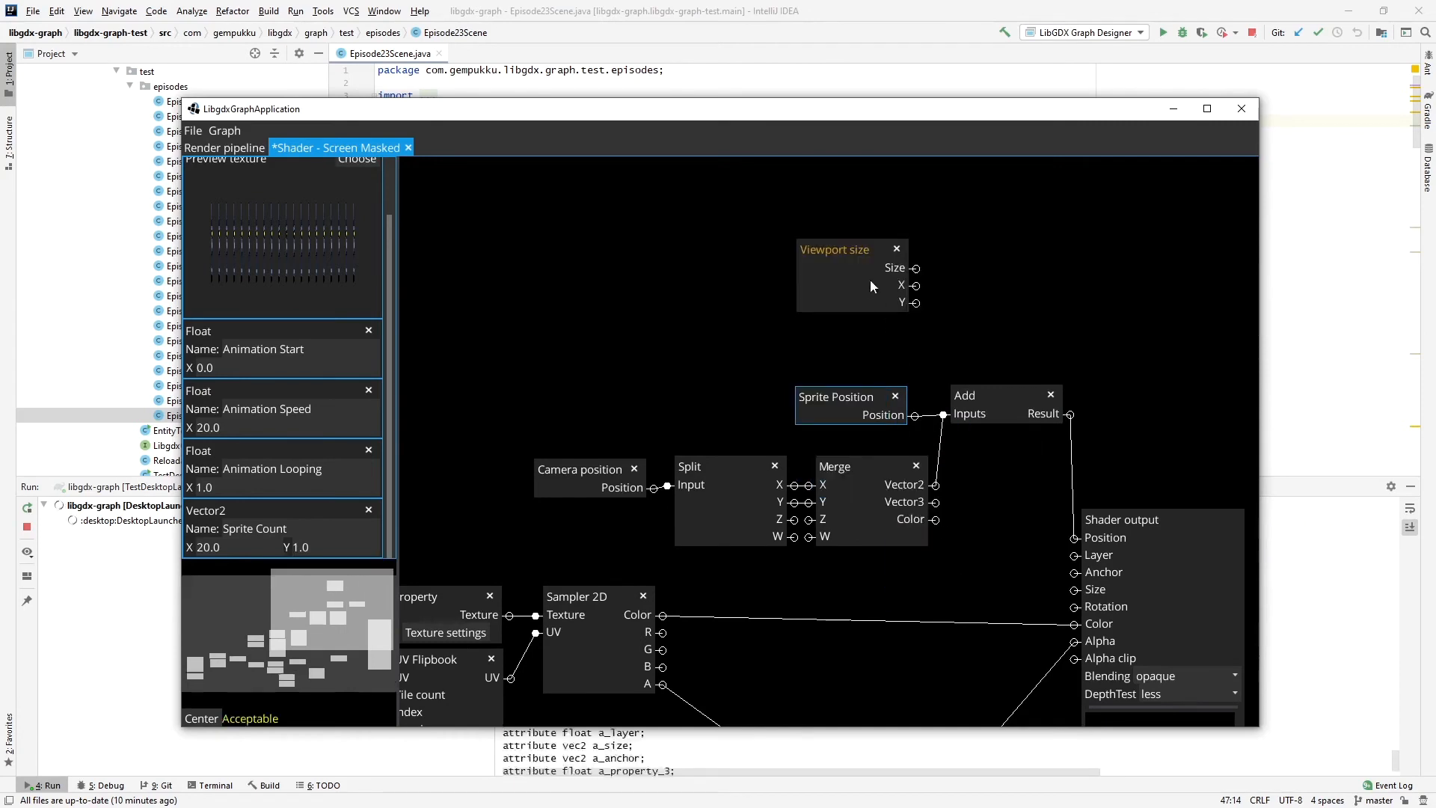
{"action": "left_click_drag", "start_coordinate": [855, 253], "coordinate": [729, 296]}
Add a Multiply node beside the Viewport size node and connect the viewport's Size output to its Inputs.
{"action": "right_click", "coordinate": [866, 327]}
{"action": "mouse_move", "coordinate": [912, 378]}
{"action": "mouse_move", "coordinate": [944, 394]}
{"action": "mouse_move", "coordinate": [1010, 392]}
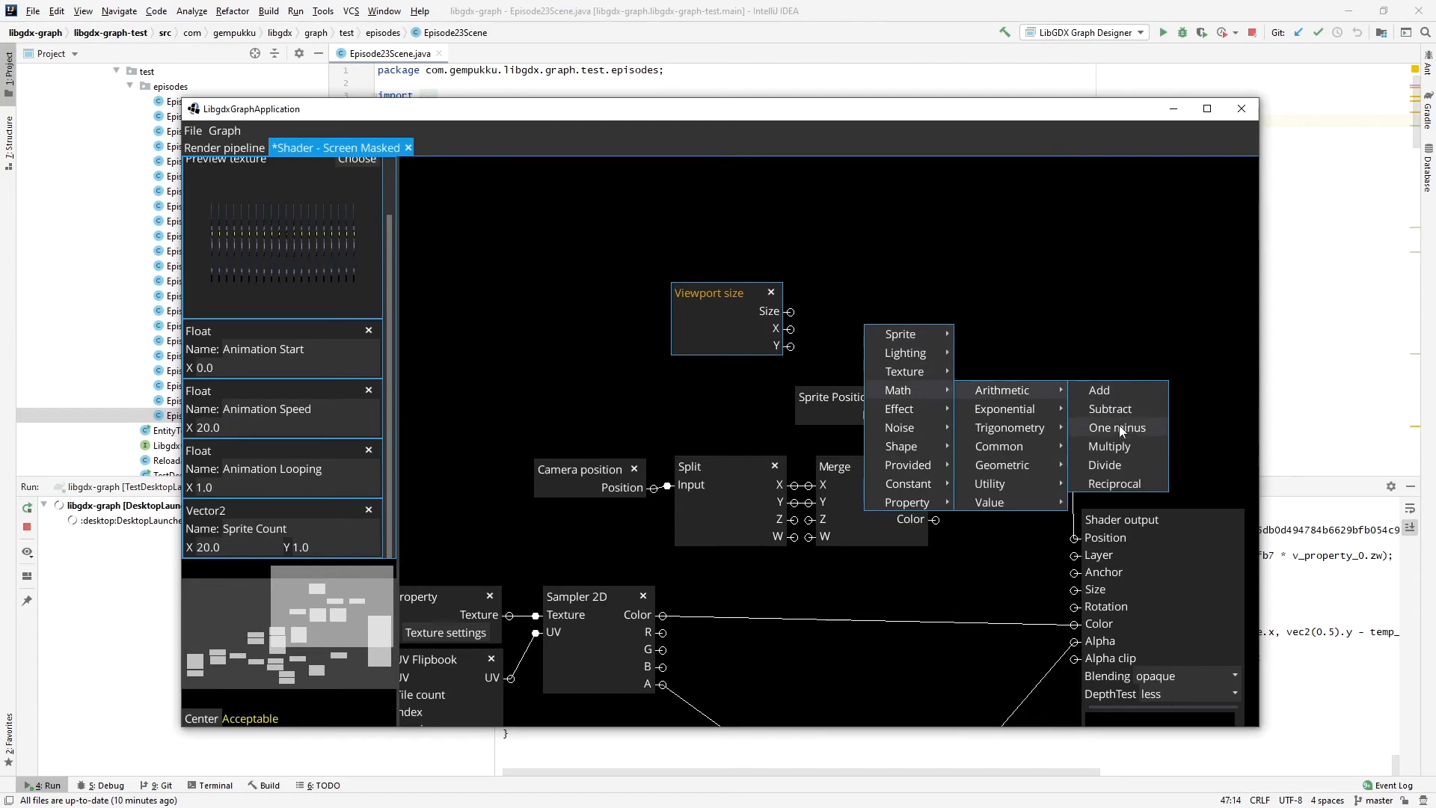
{"action": "left_click", "coordinate": [1111, 445]}
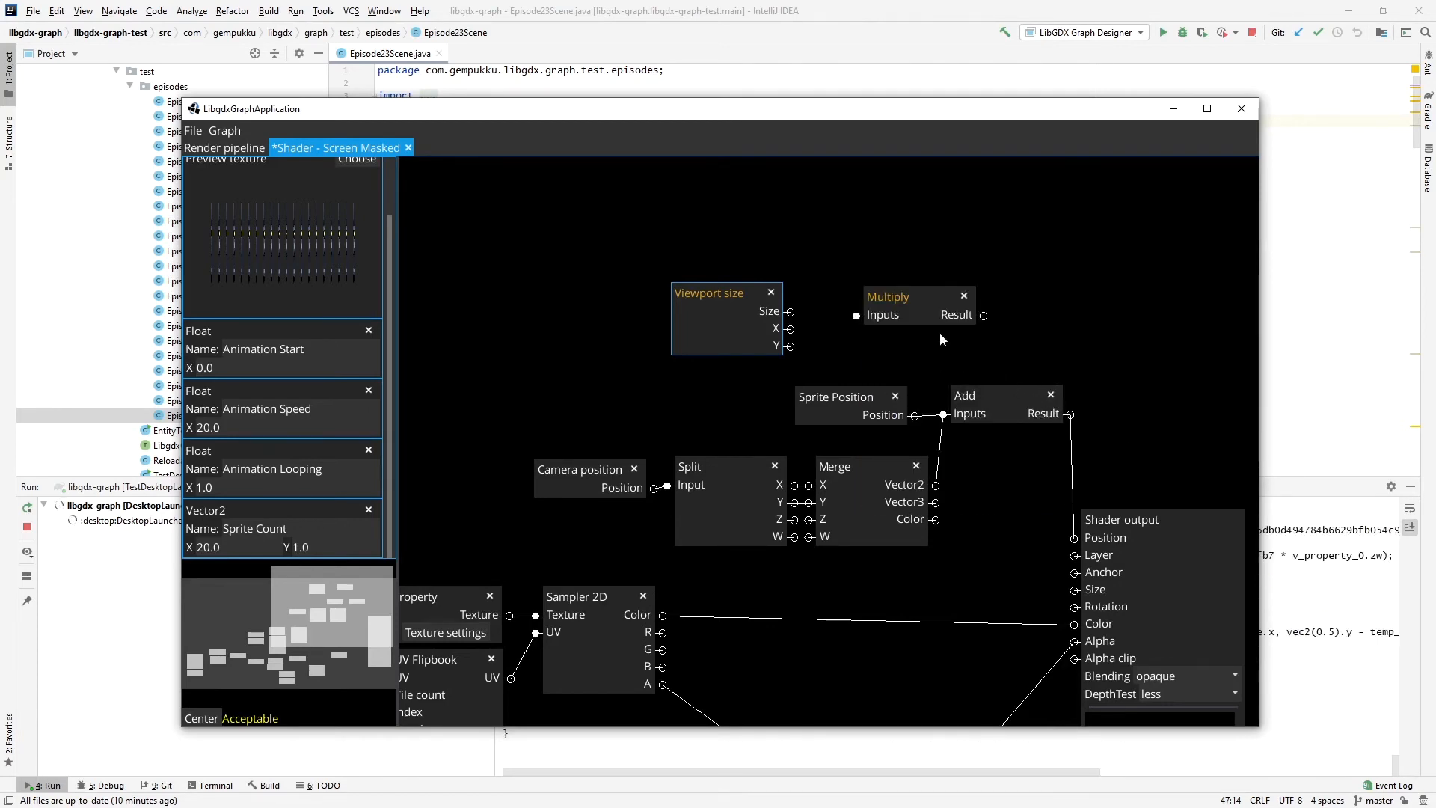
{"action": "left_click_drag", "start_coordinate": [924, 299], "coordinate": [891, 287]}
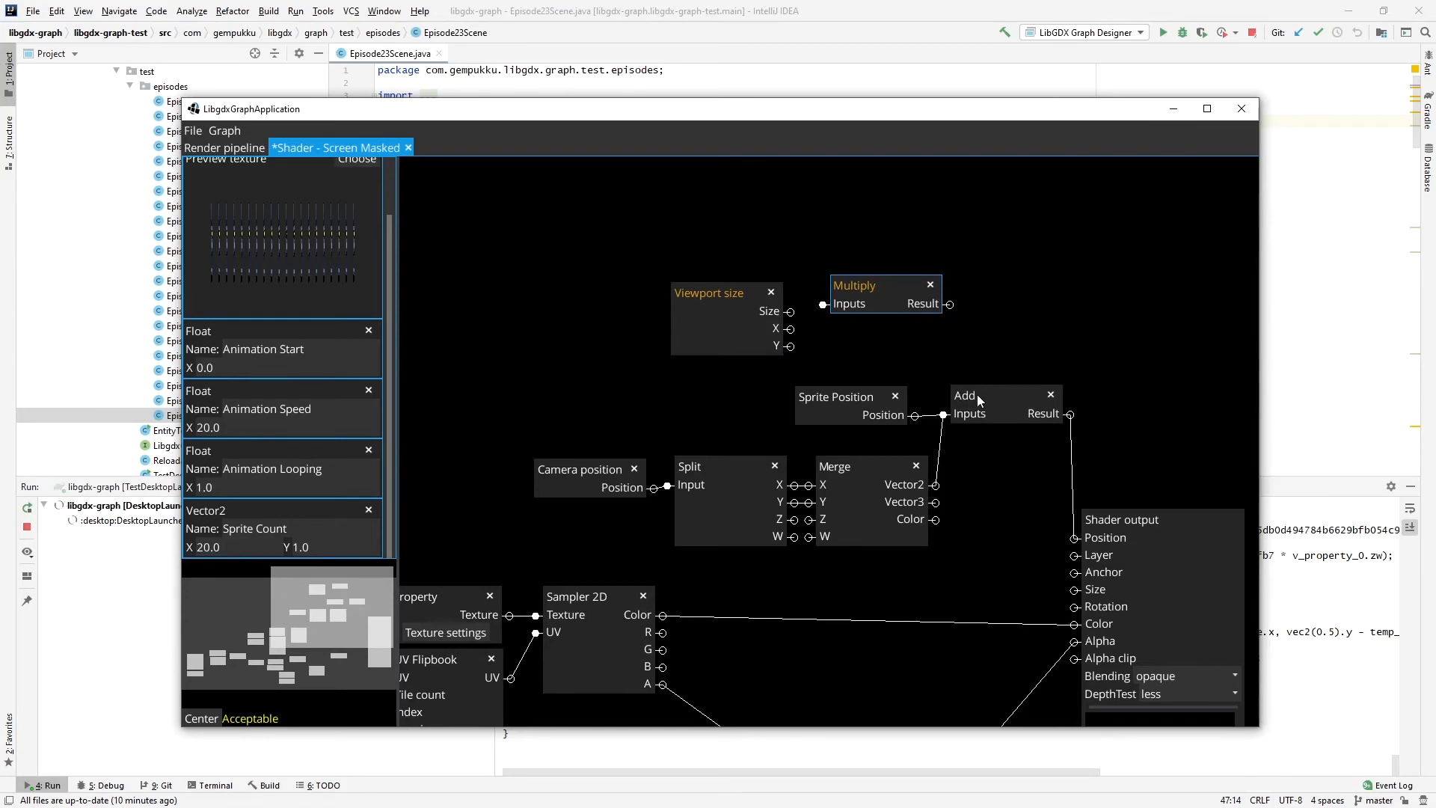
{"action": "left_click_drag", "start_coordinate": [739, 293], "coordinate": [810, 307]}
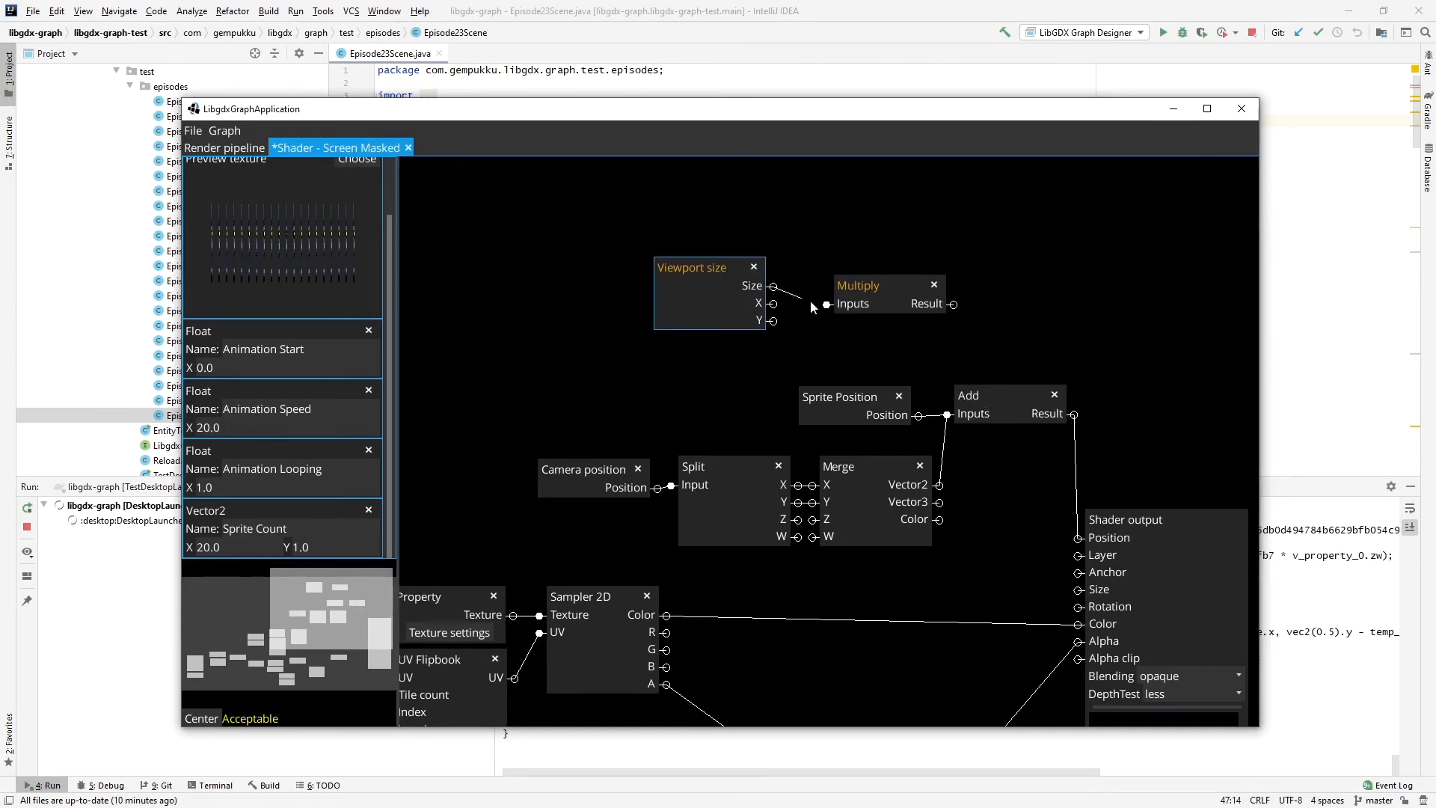
Add a Float constant of -0.5 as the second Multiply input and connect the Multiply result to the Add node for the position.
{"action": "right_click", "coordinate": [702, 359]}
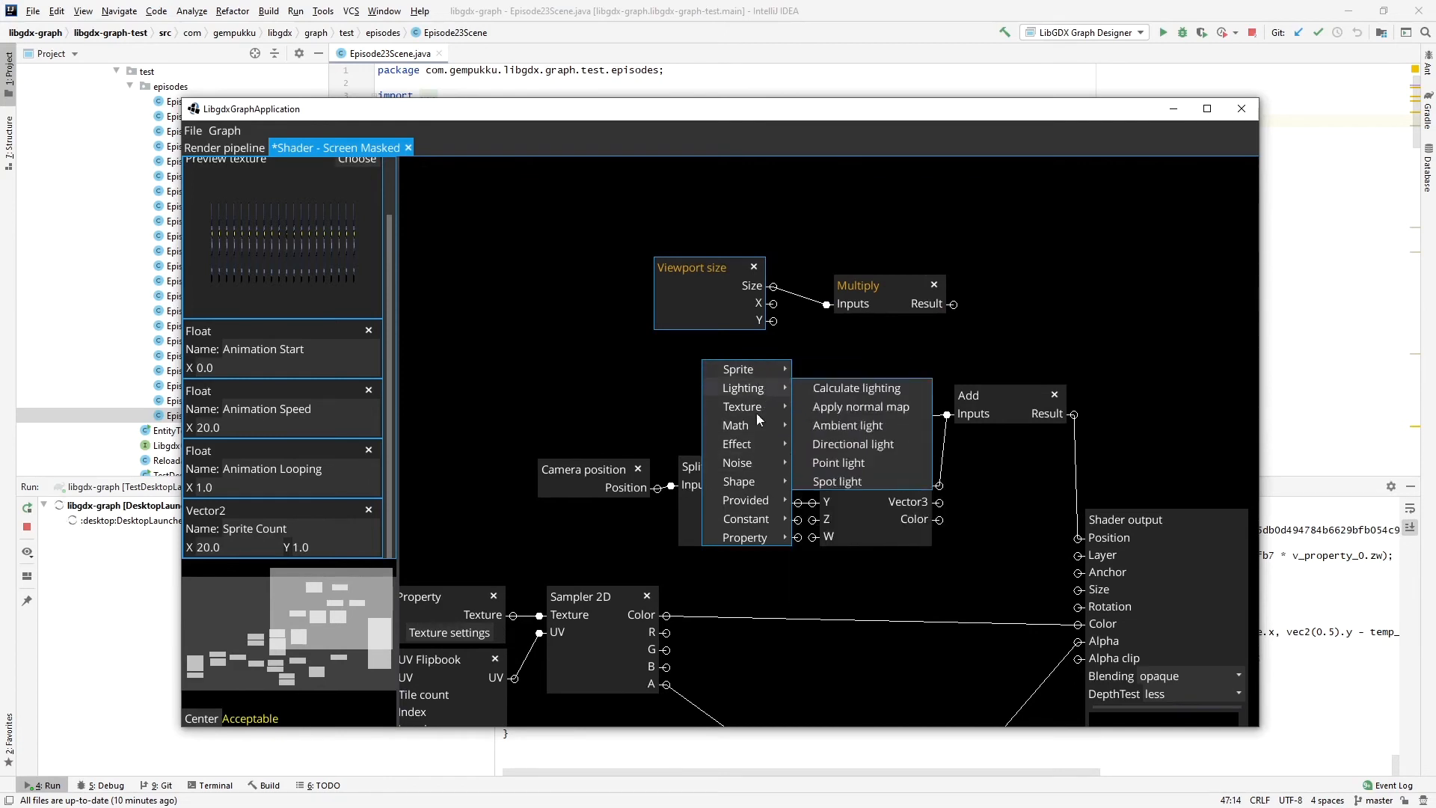
{"action": "left_click", "coordinate": [845, 537]}
{"action": "left_click", "coordinate": [740, 338]}
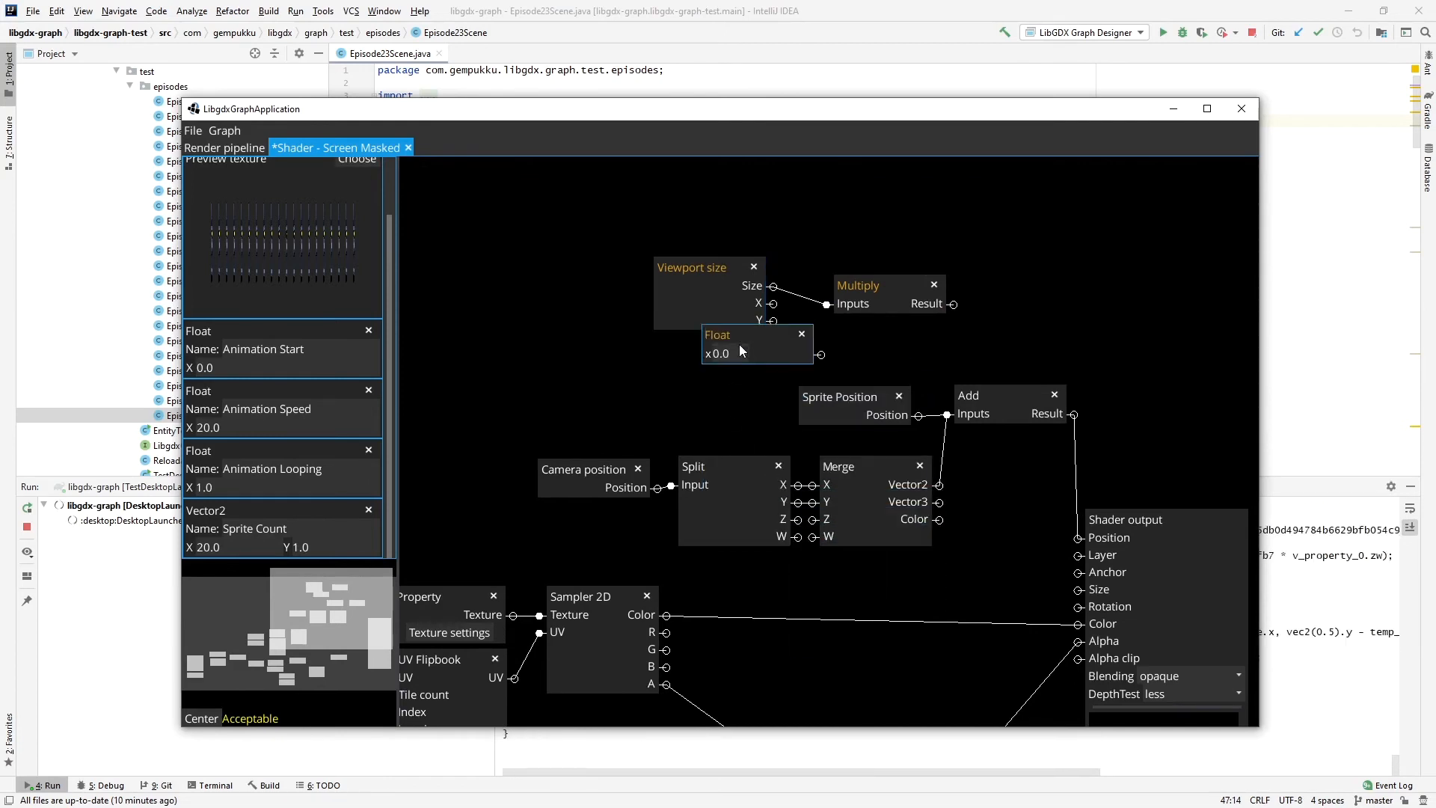
{"action": "left_click_drag", "start_coordinate": [741, 340], "coordinate": [724, 384]}
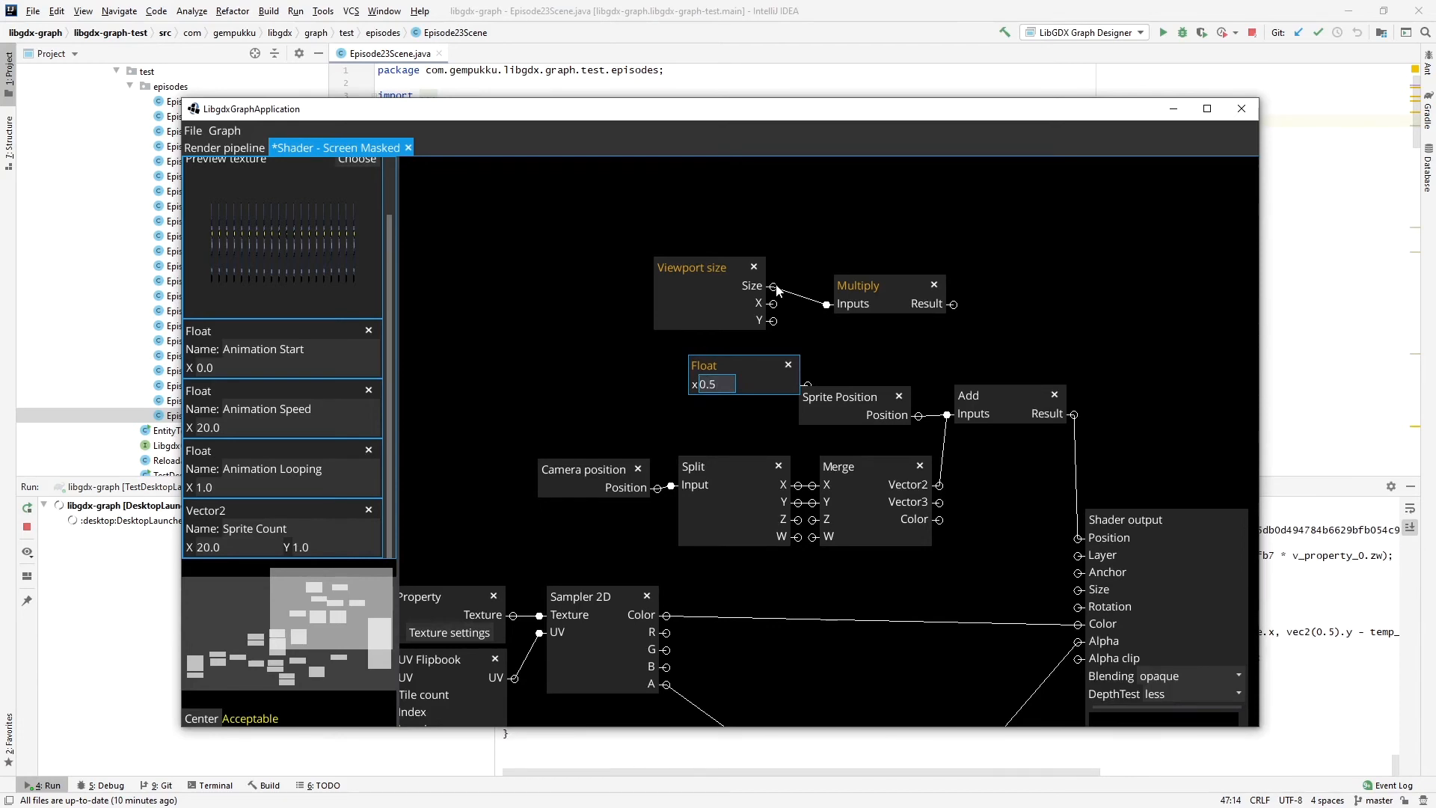
{"action": "left_click_drag", "start_coordinate": [738, 374], "coordinate": [828, 304]}
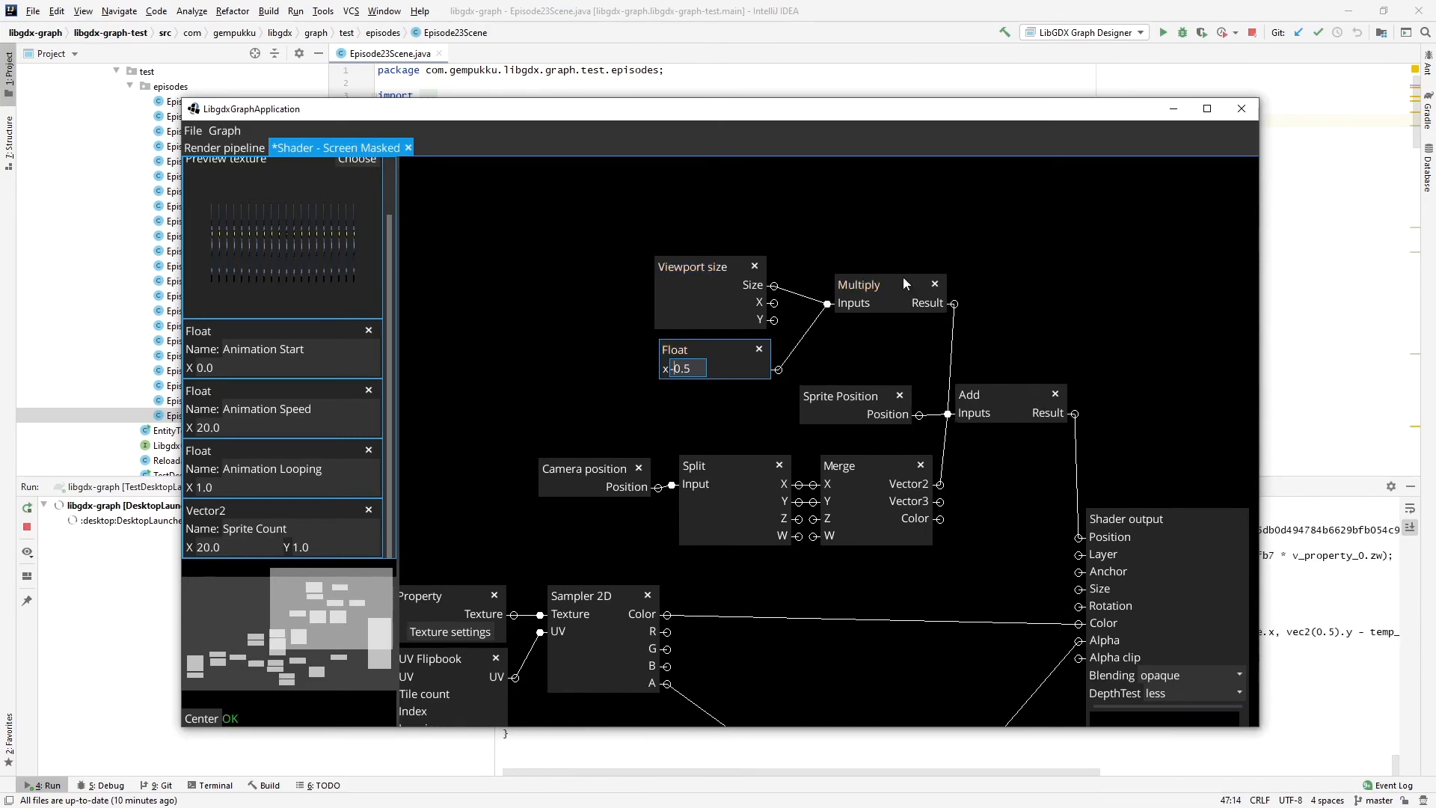
{"action": "left_click_drag", "start_coordinate": [900, 281], "coordinate": [865, 295]}
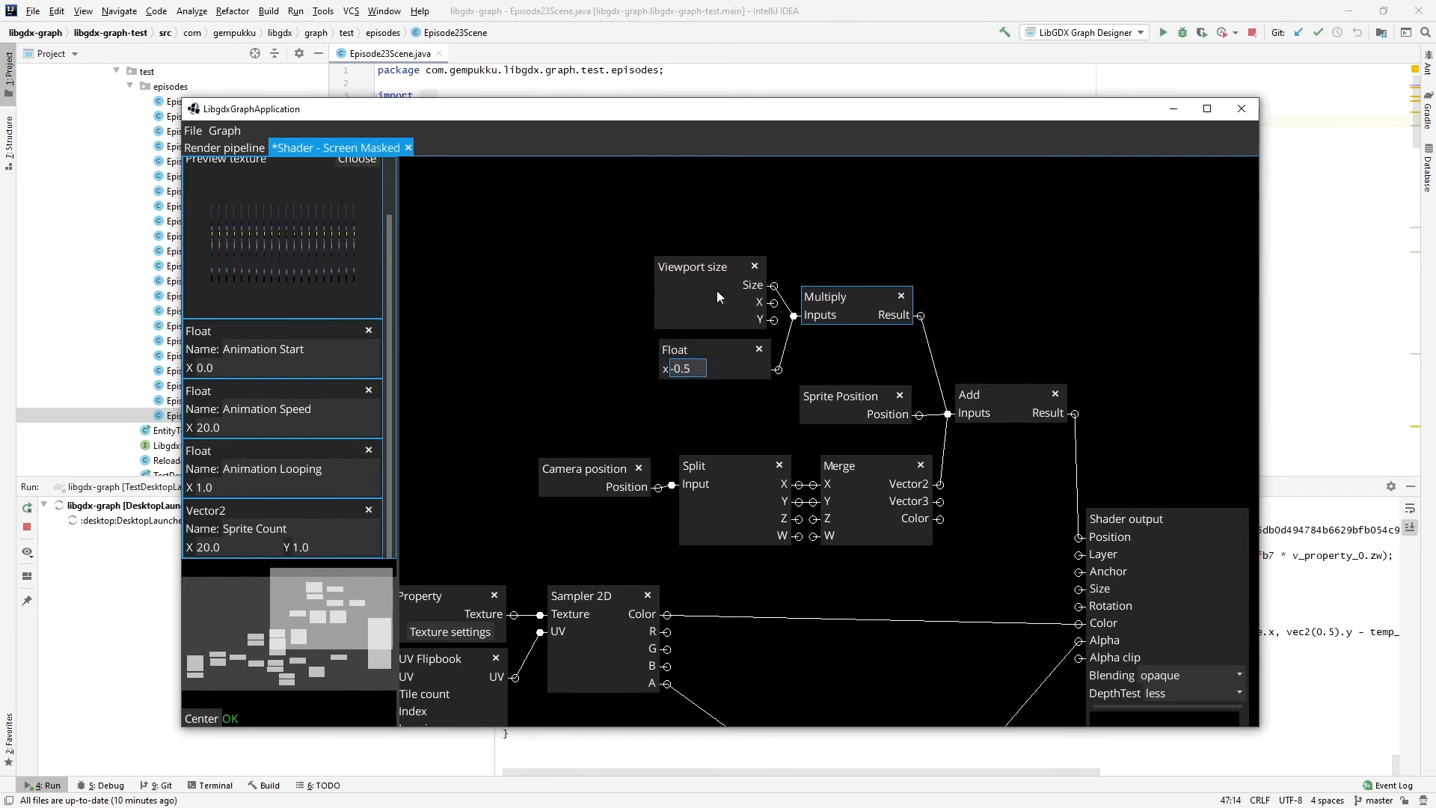
Save the shader graph and switch to the running ReloadableGraphTestApplication to check the sprite's placement.
{"action": "key", "text": "ctrl+s"}
{"action": "key", "text": "alt+Tab"}
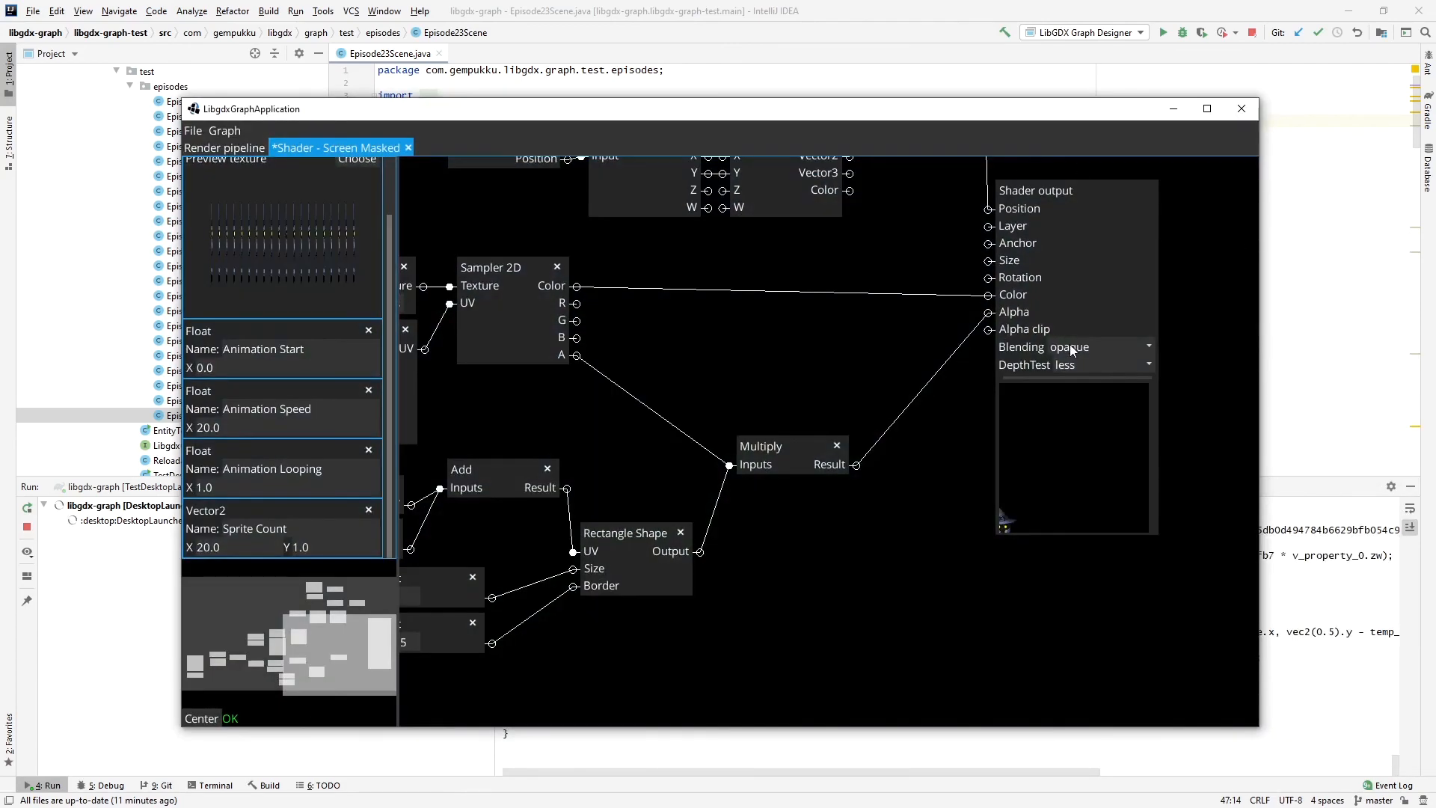
Set the shader output's Blending to alpha and save the shader graph.
{"action": "left_click", "coordinate": [1070, 346]}
{"action": "left_click", "coordinate": [1076, 365]}
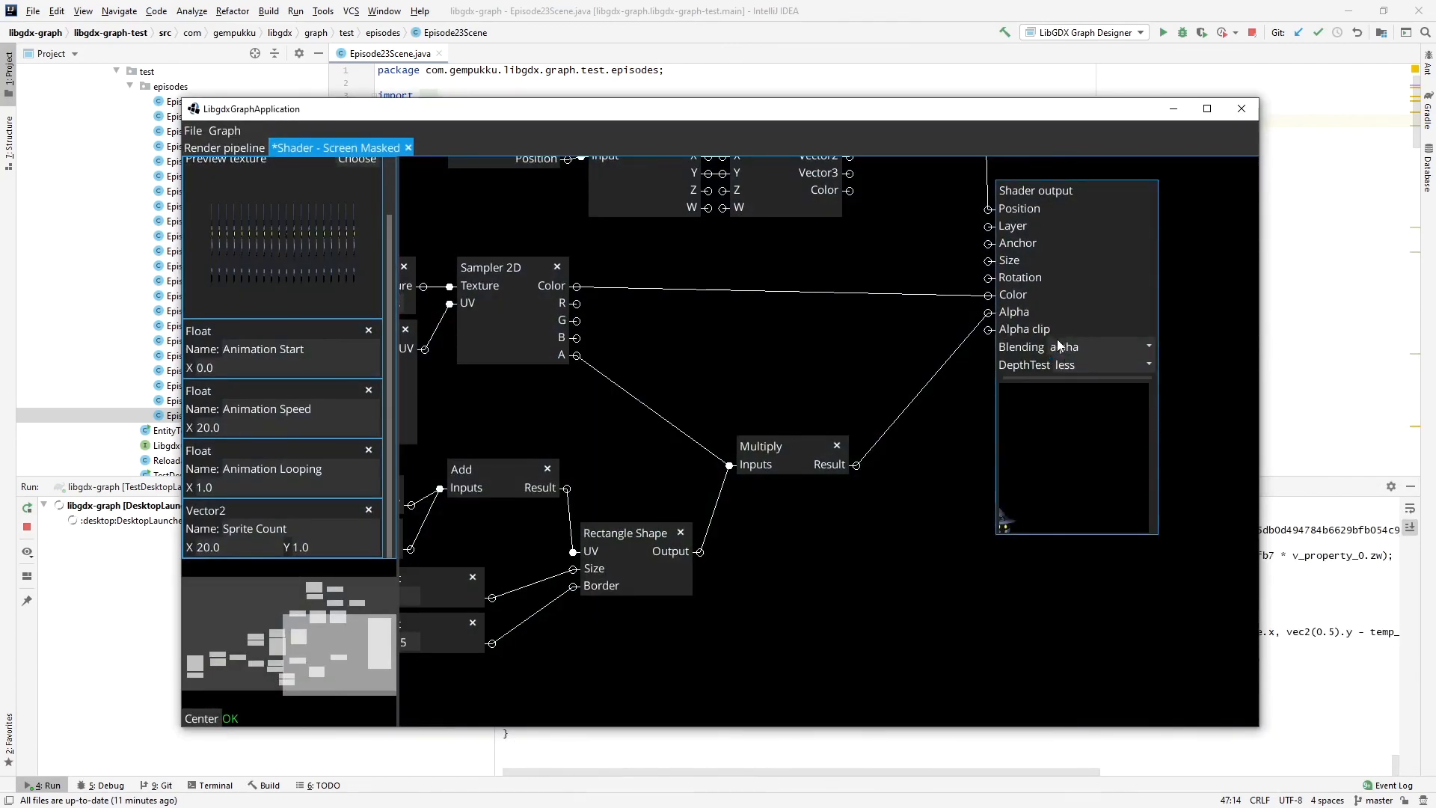
{"action": "key", "text": "ctrl+s"}
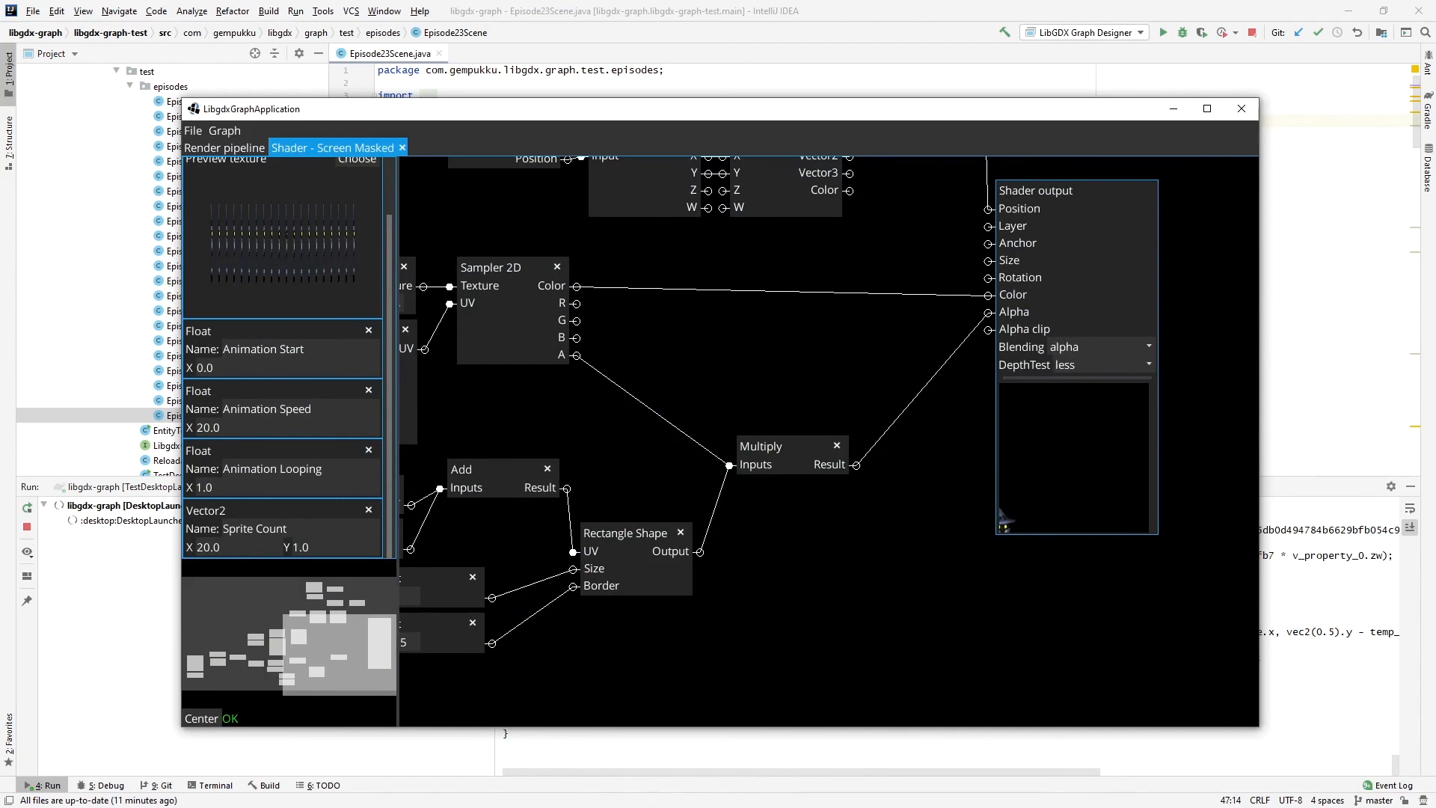